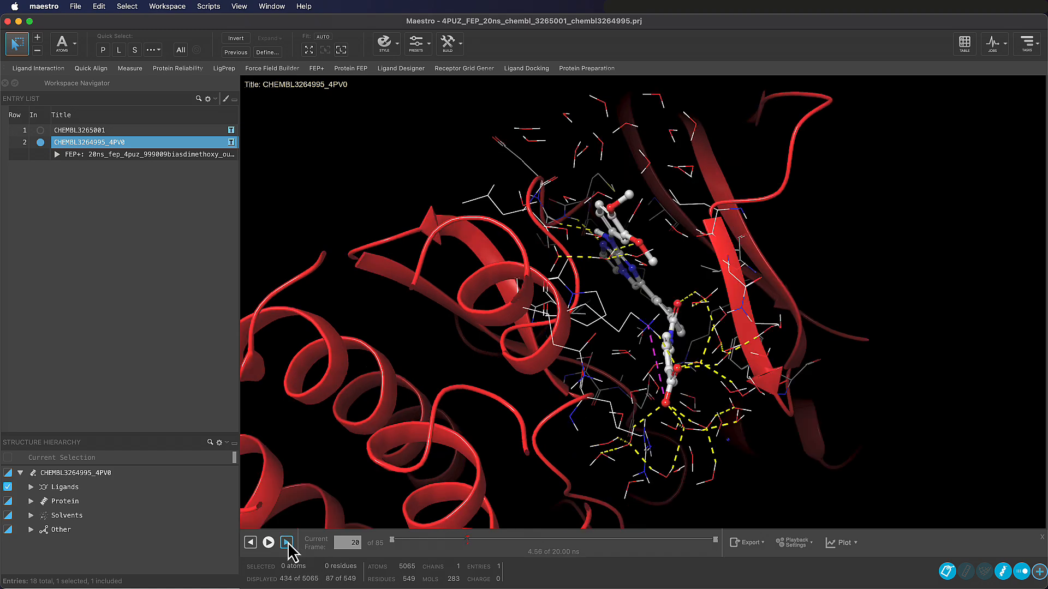
- Advance the CHEMBL3264995_4PV0 trajectory frame by frame to examine how the ligand moves in the binding site
click(287, 542)
click(287, 543)
click(287, 542)
click(286, 543)
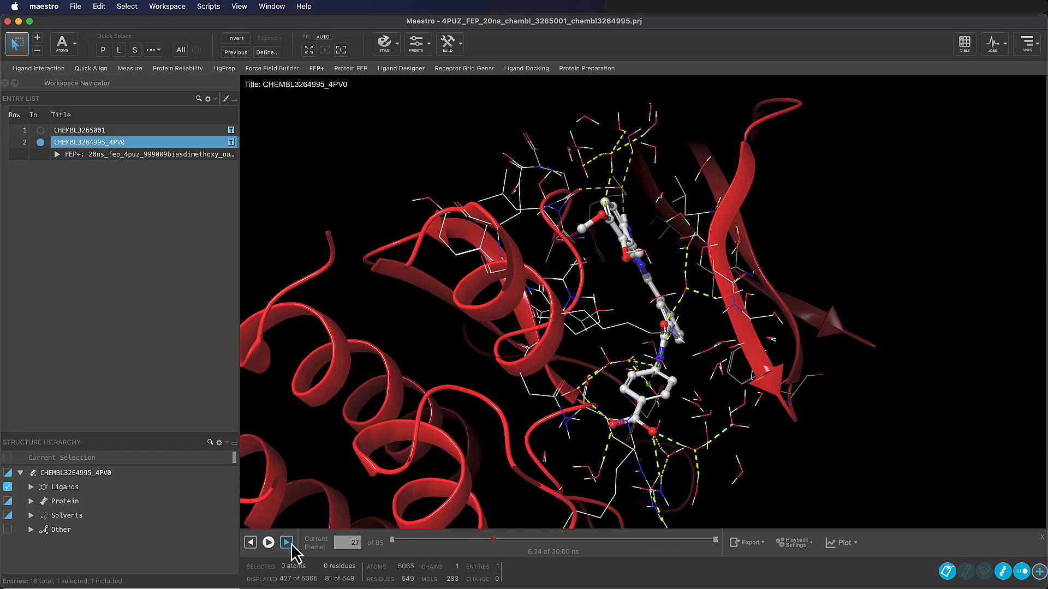
- Hide the Solvents and Other groups of CHEMBL3264995_4PV0 and play the trajectory briefly
click(30, 516)
click(8, 531)
click(7, 531)
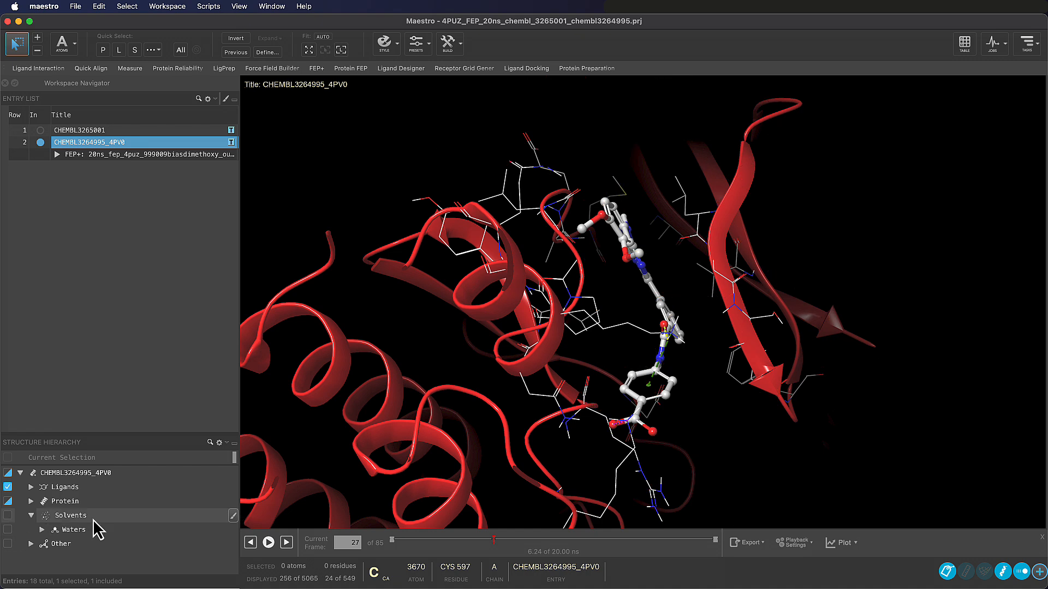
click(267, 546)
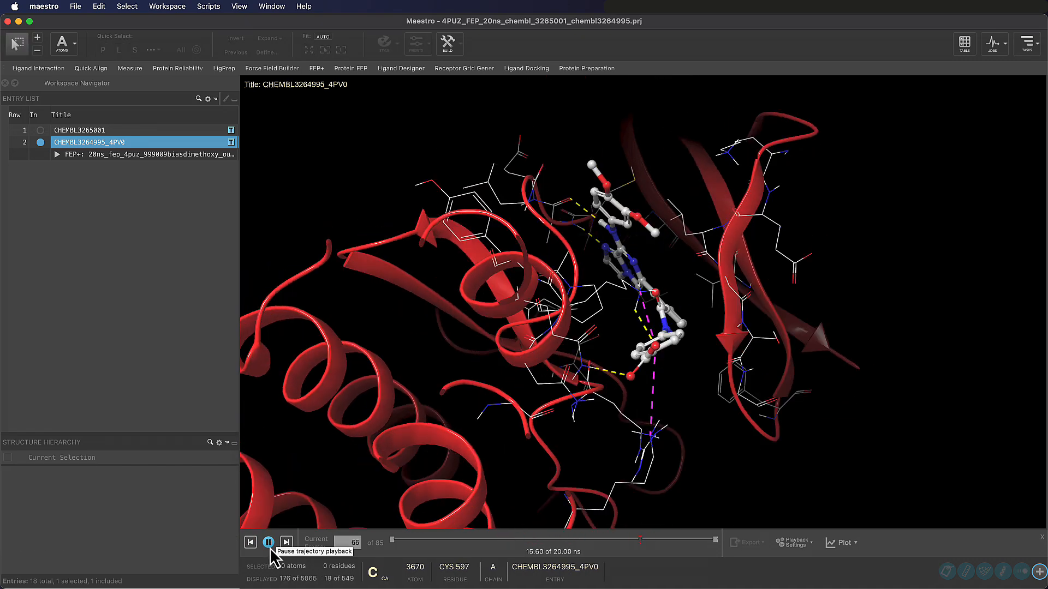
click(269, 543)
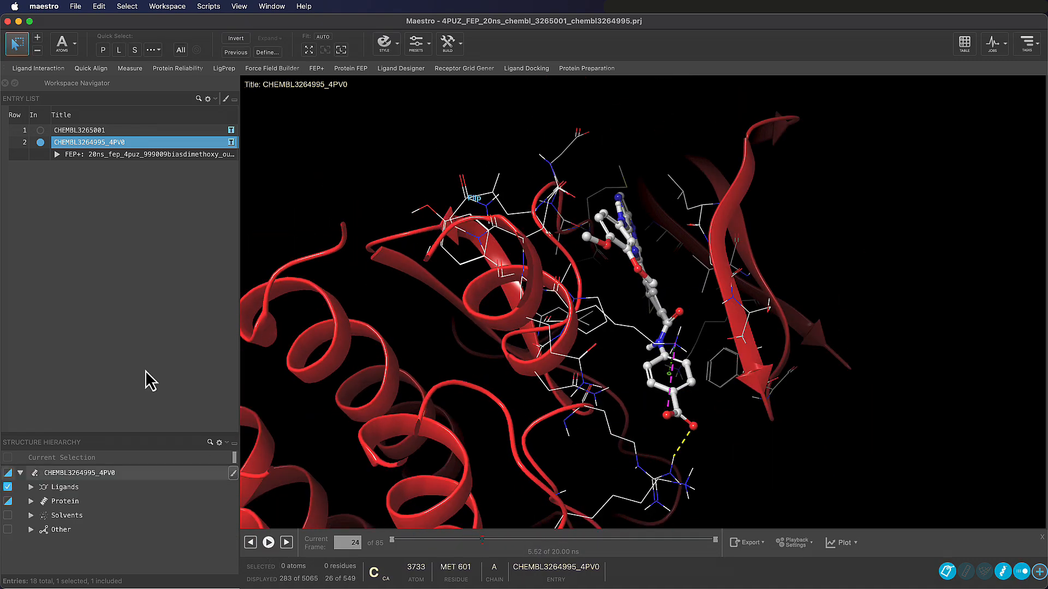
- Open the Send to PyMOL settings for the 4PUZ trajectory project
click(78, 12)
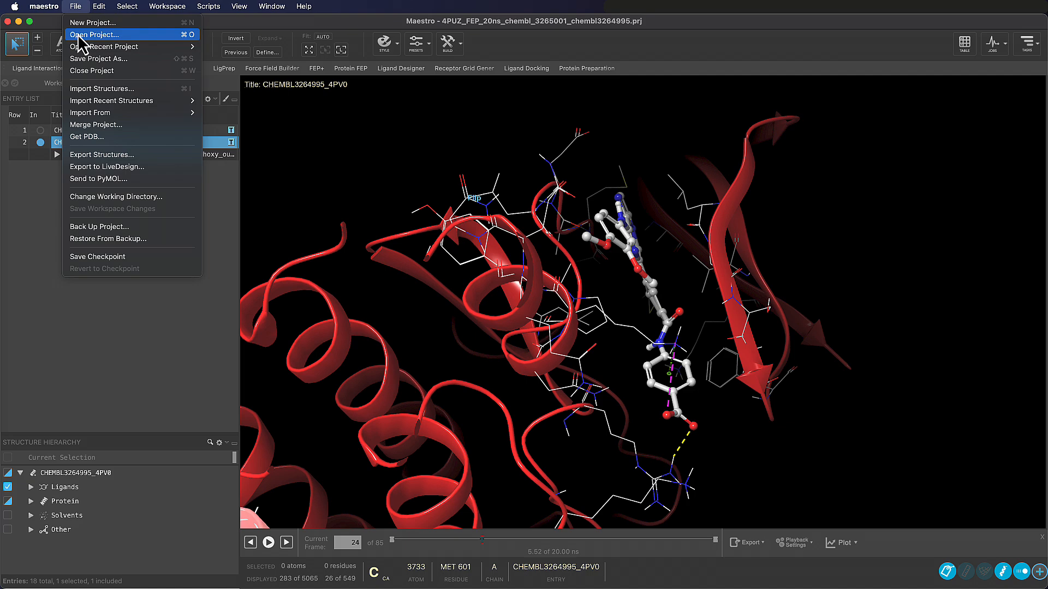
click(154, 181)
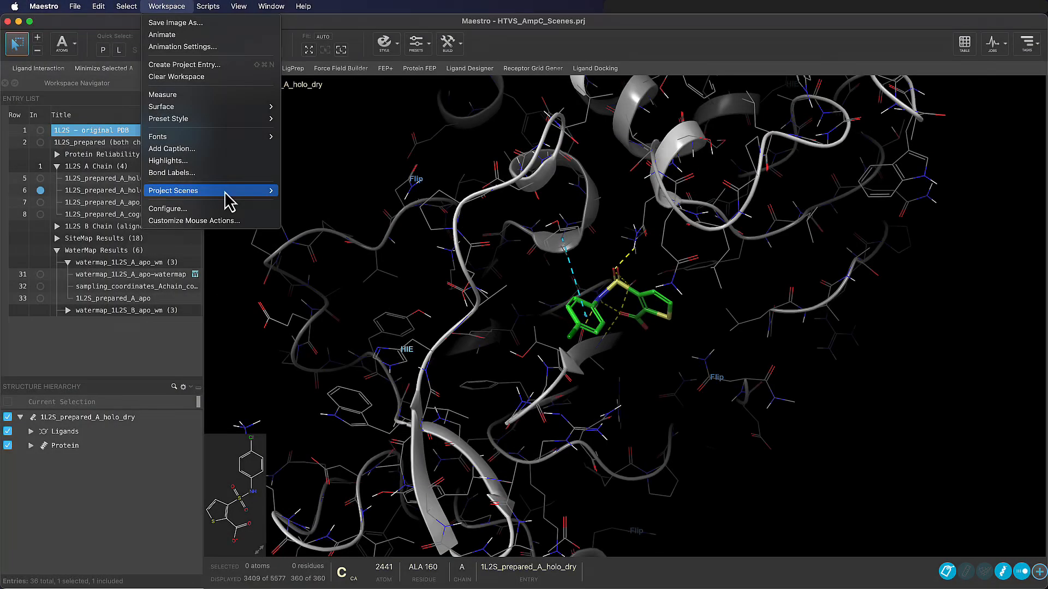
- Enter the project scenes of the HTVS_AmpC_Scenes project and step forward through them to the fifth scene, the WaterMap high energy hydration sites
mouse_move(269, 201)
click(328, 216)
click(277, 551)
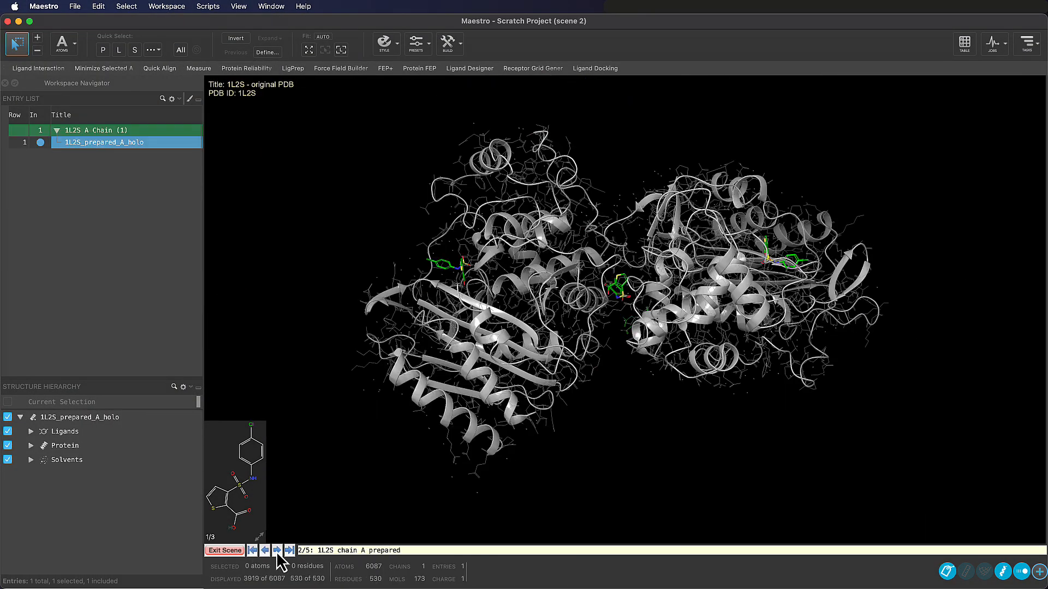
click(276, 550)
click(277, 551)
click(276, 551)
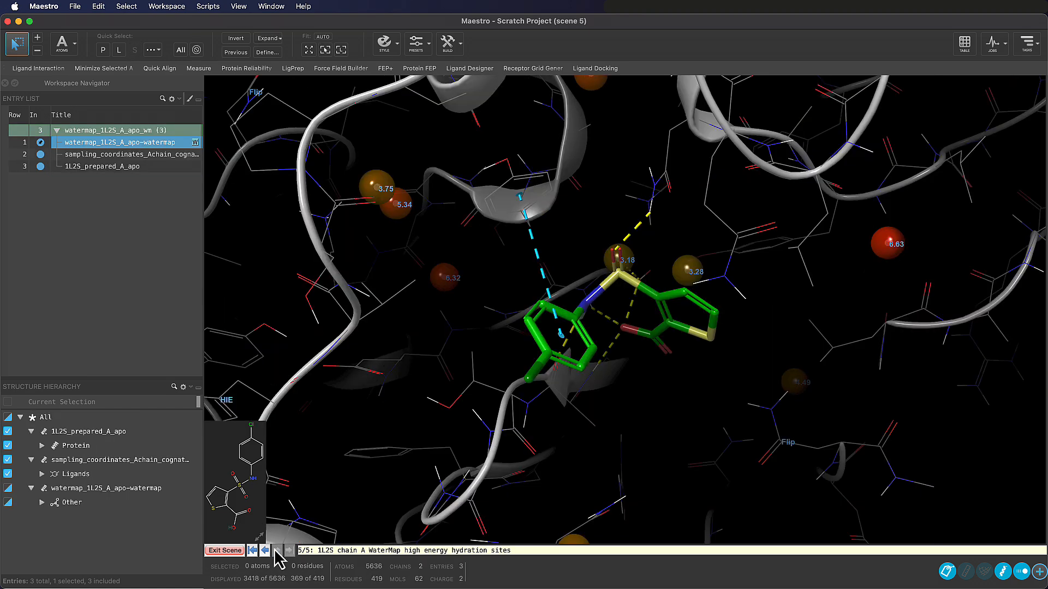
- Send the five scenes to PyMOL with matched style settings and a 30 degrees, 4 seconds scene loop movie
click(74, 6)
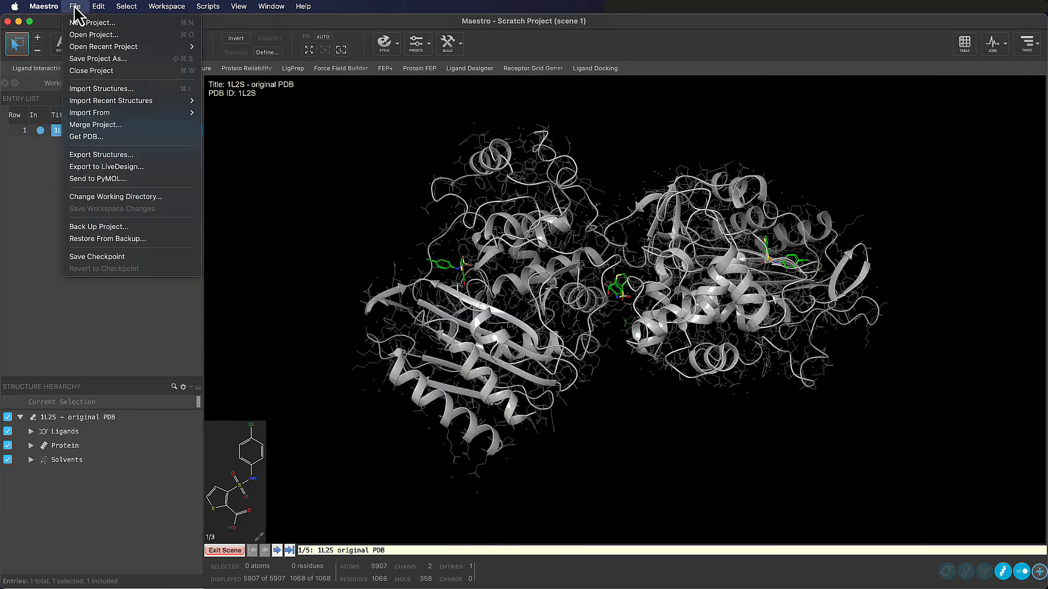
click(185, 189)
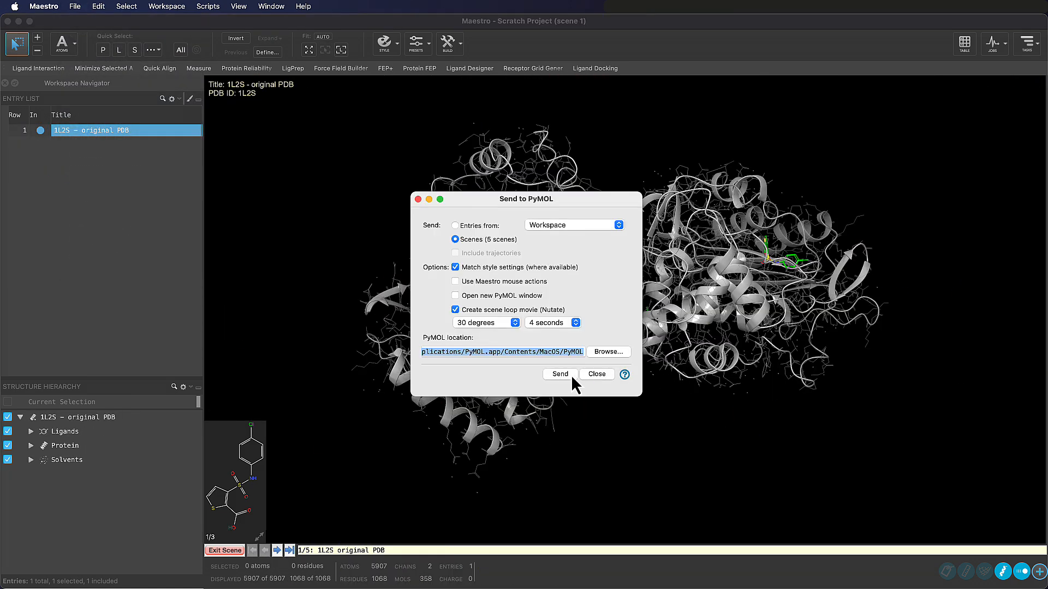
click(561, 374)
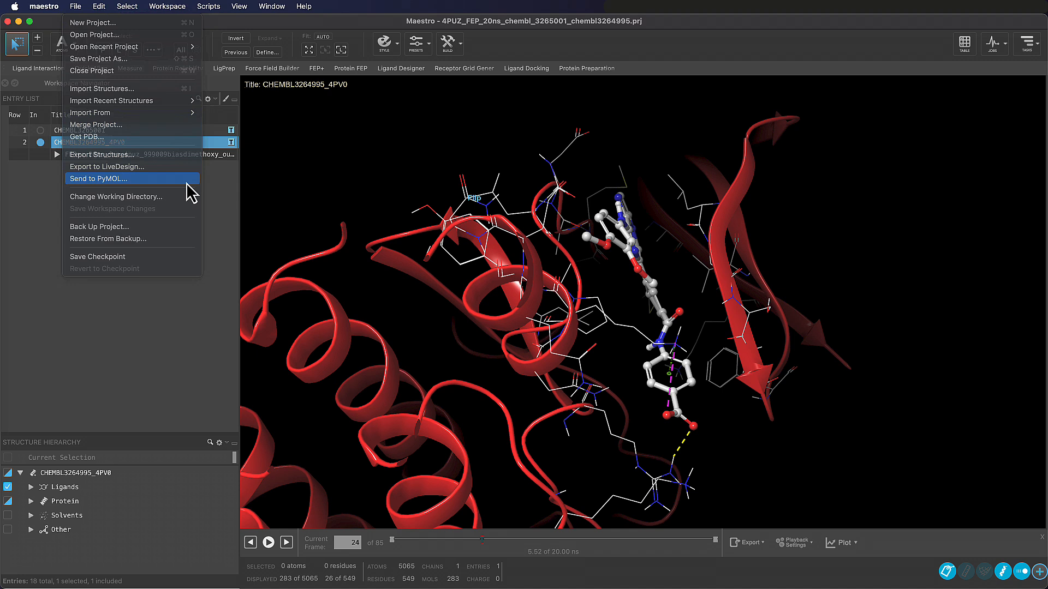
- Send the 4PUZ workspace entry with trajectories and matched styles to a new PyMOL window, and play the trajectory there
click(187, 188)
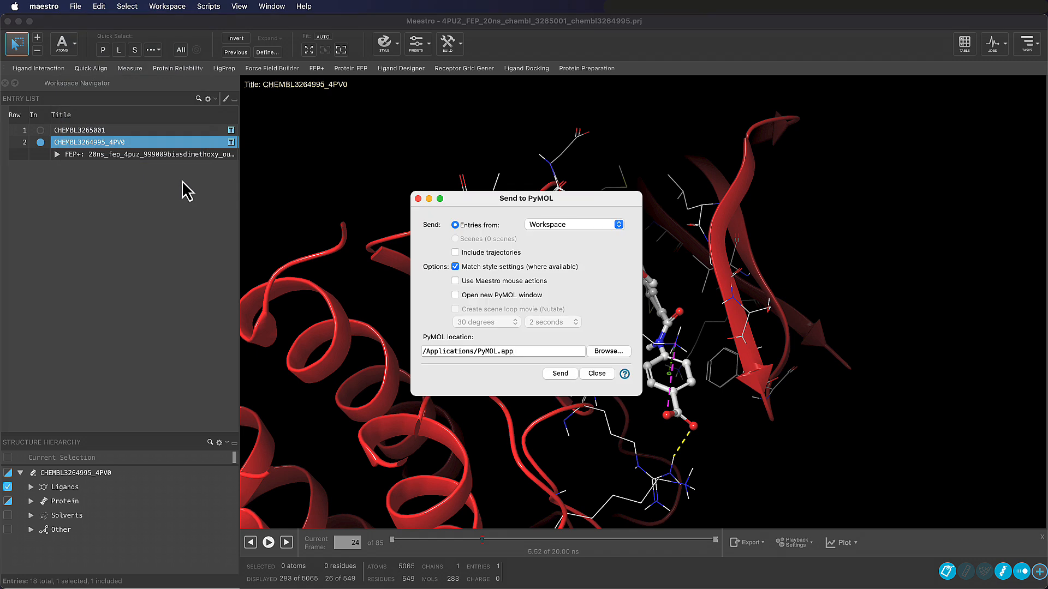
click(611, 225)
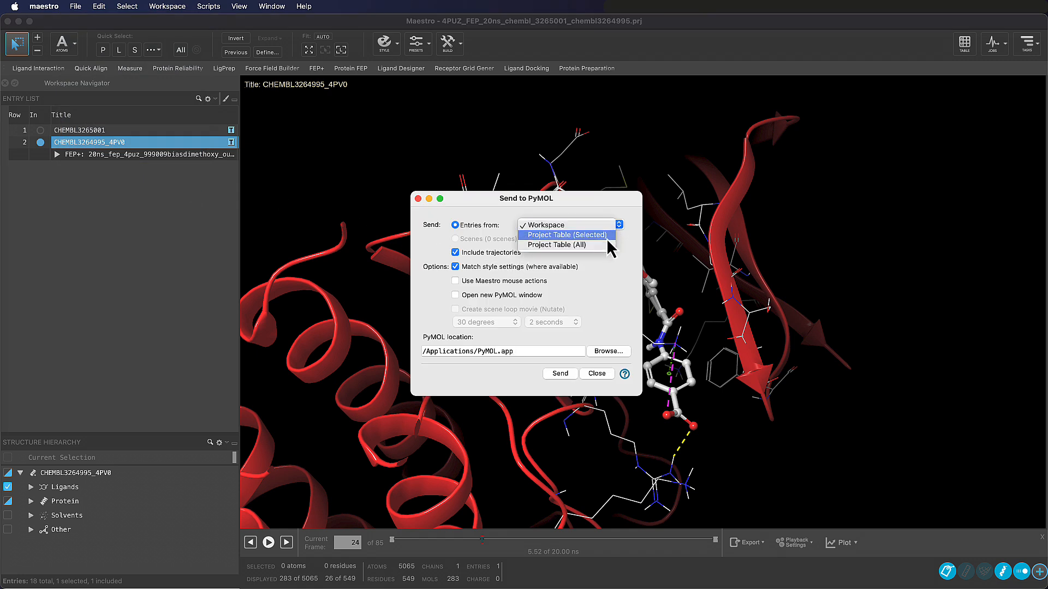
click(601, 221)
click(557, 349)
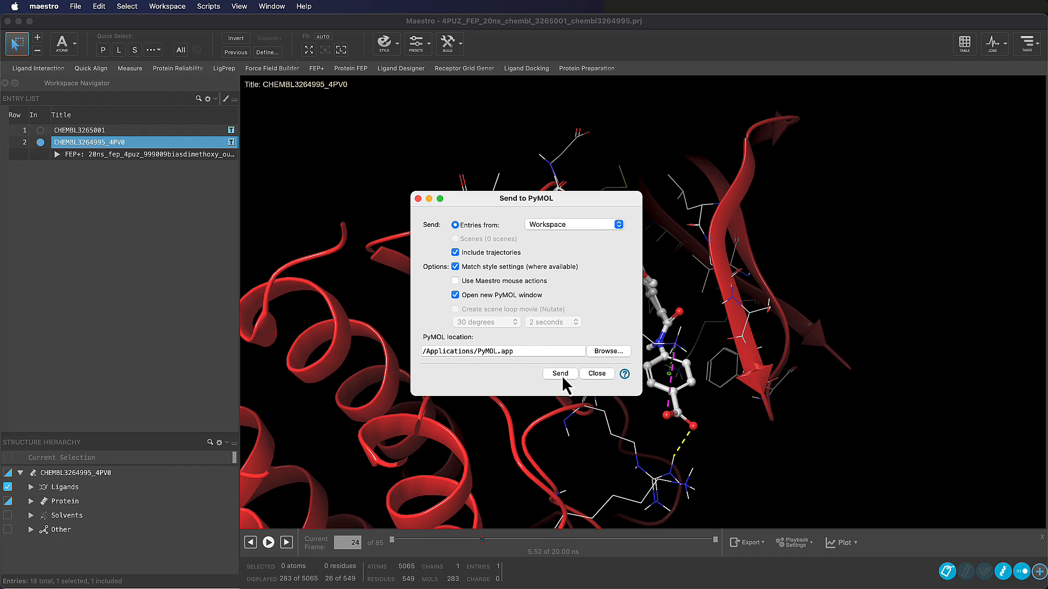
click(562, 376)
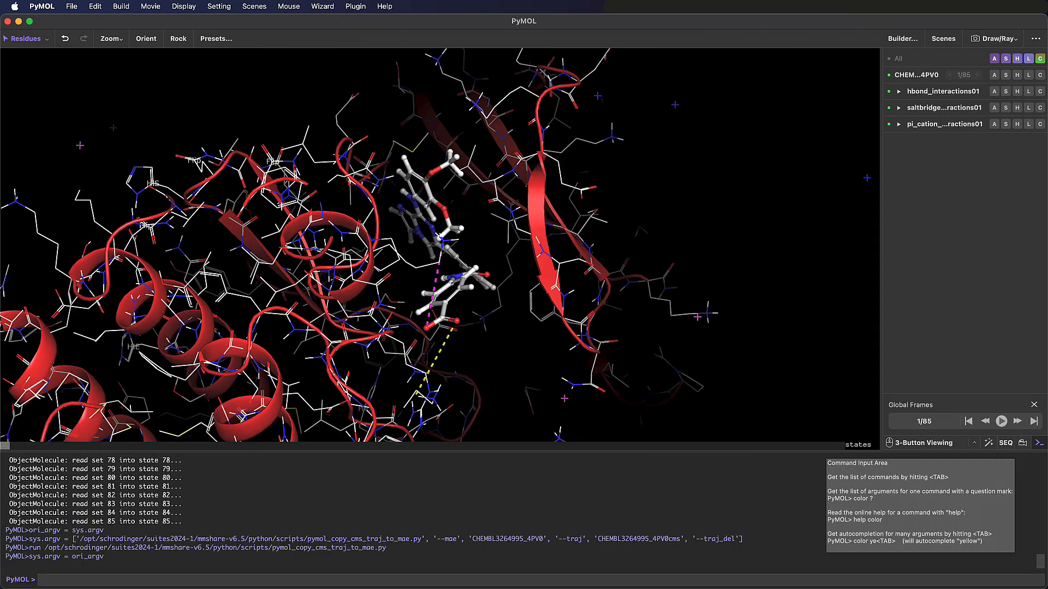
click(1002, 421)
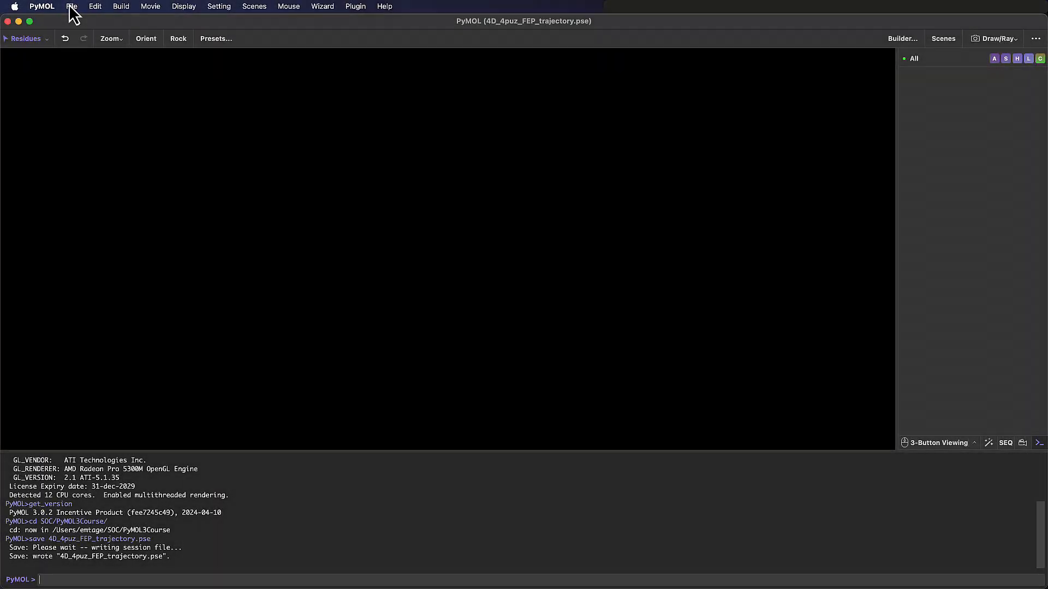
- Open 4PUZ_FEP_trajectory.cms from the PyMOL3-course-data folder and load its trajectory with start 1, stop -1 and interval 1
click(70, 5)
click(100, 54)
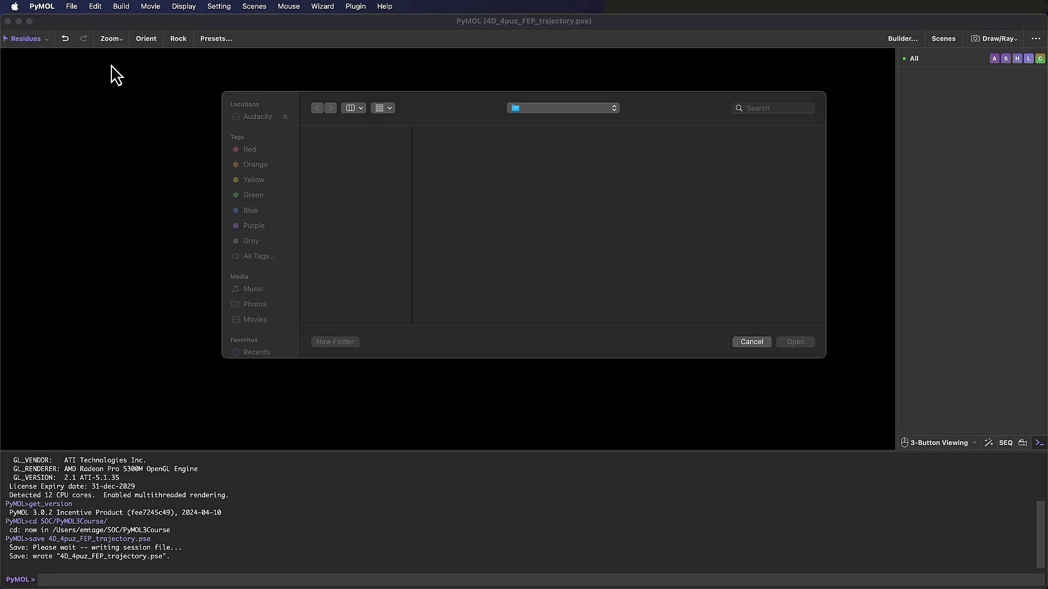
scroll(577, 232, down, 10)
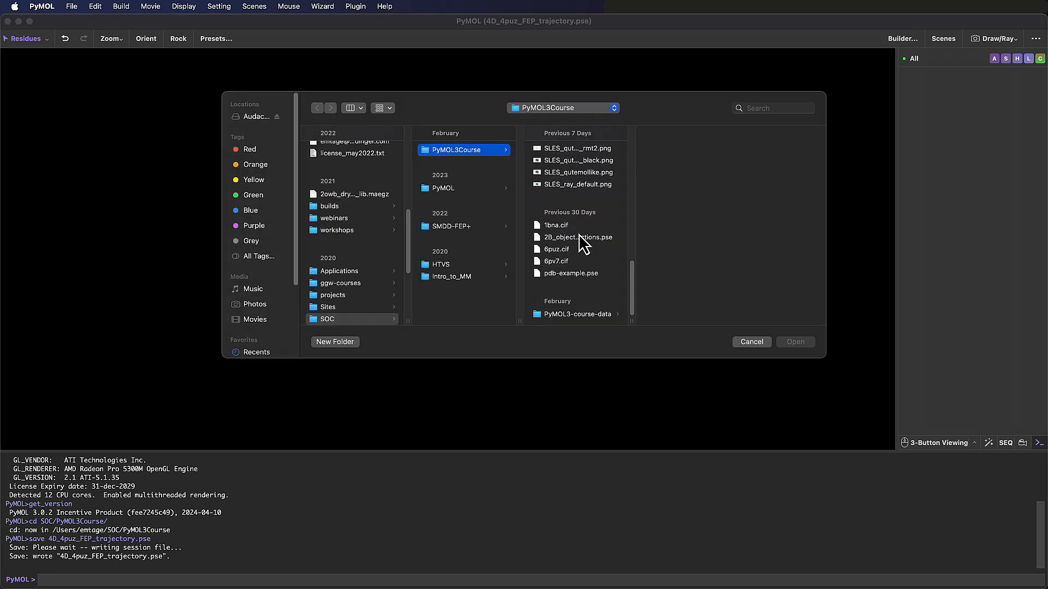
click(604, 315)
scroll(704, 276, down, 1)
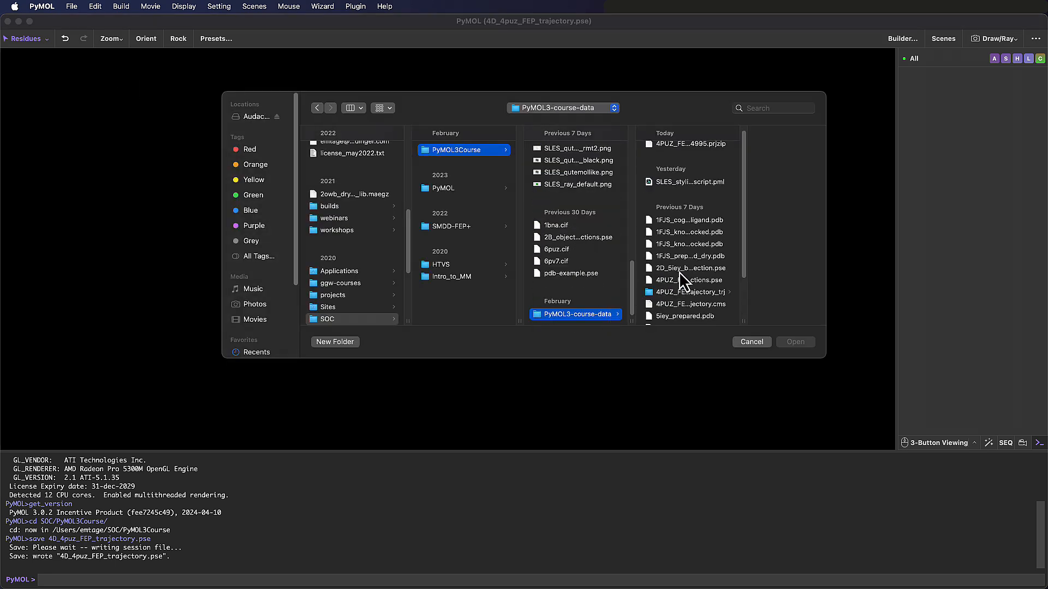
click(679, 300)
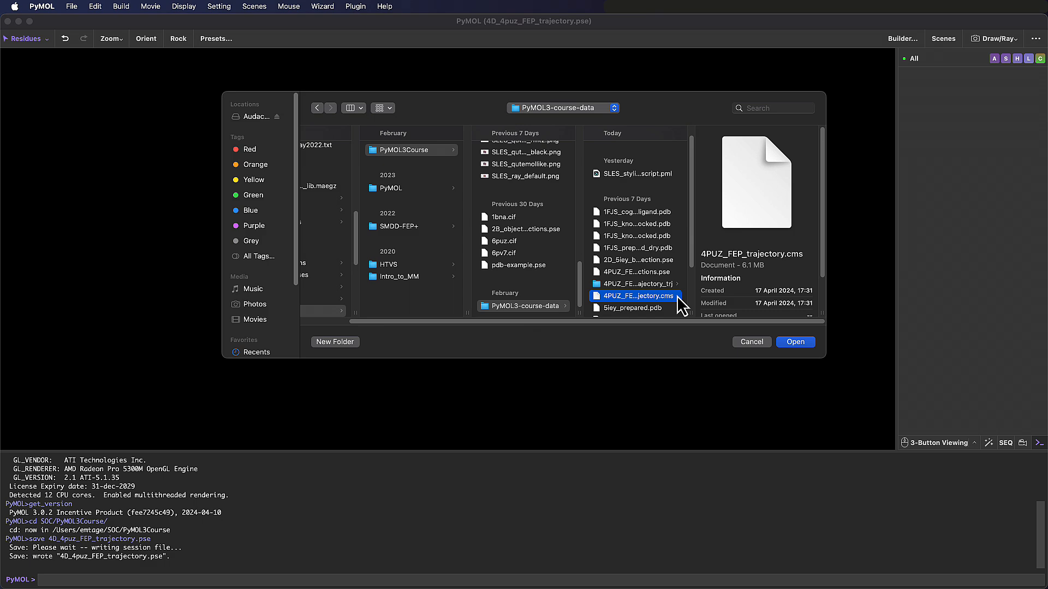
click(793, 342)
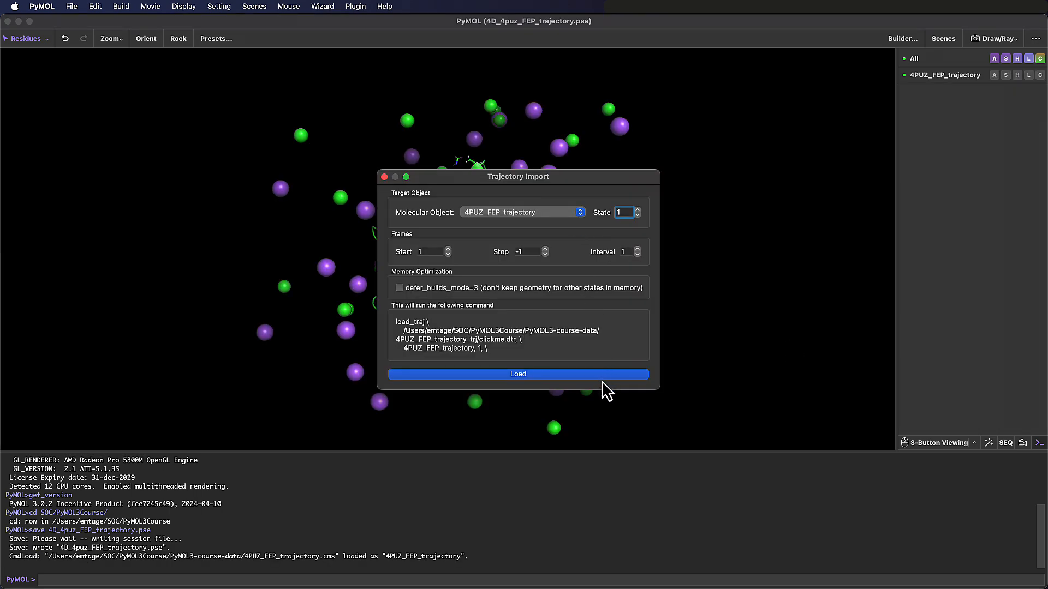
click(542, 375)
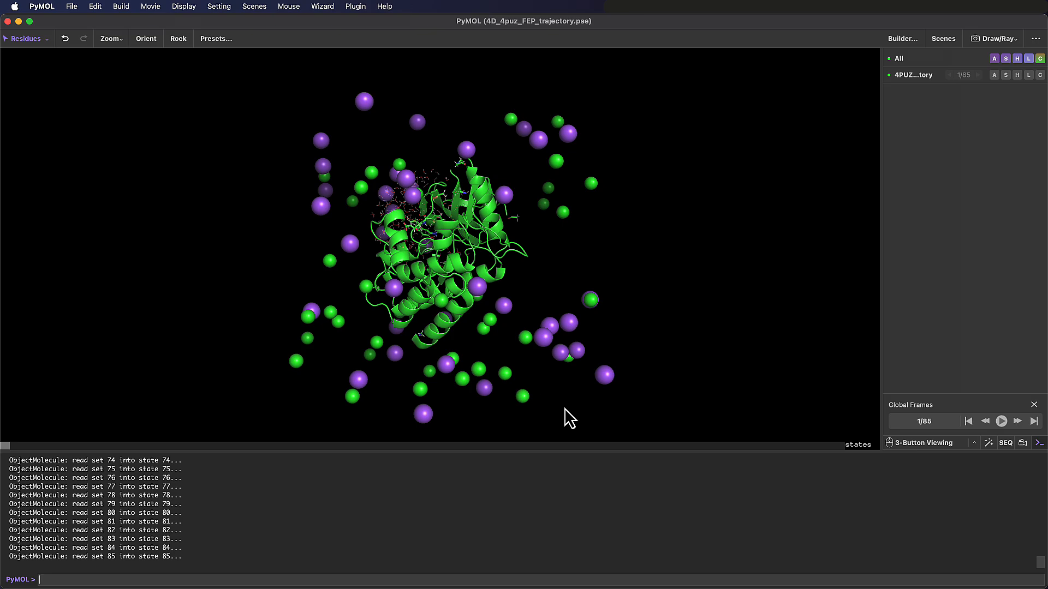
- Play the loaded 4PUZ_FEP_trajectory and bring the ligand binding site into close view
click(1000, 421)
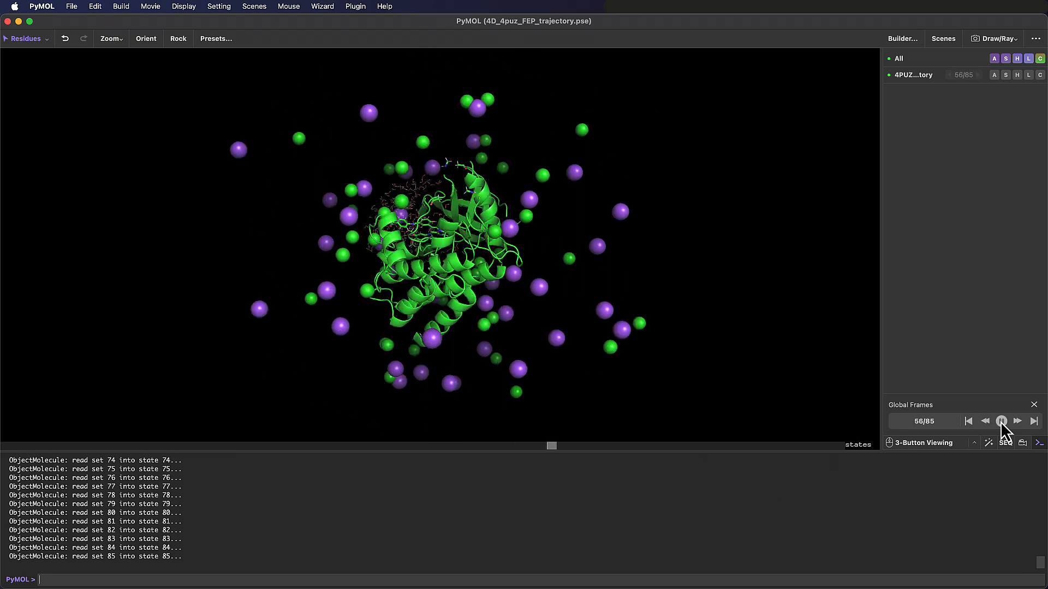
right_drag(420, 225, 476, 339)
drag(311, 225, 120, 109)
click(111, 39)
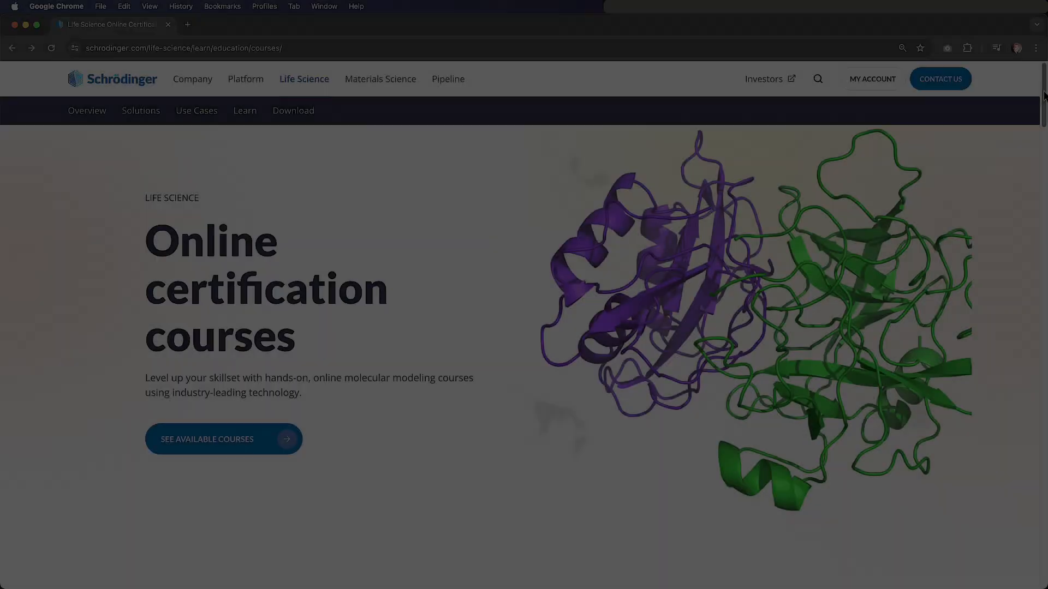
- Look through the available life science courses on Schrödinger's online certification page in Chrome
scroll(524, 327, down, 5)
scroll(524, 339, down, 10)
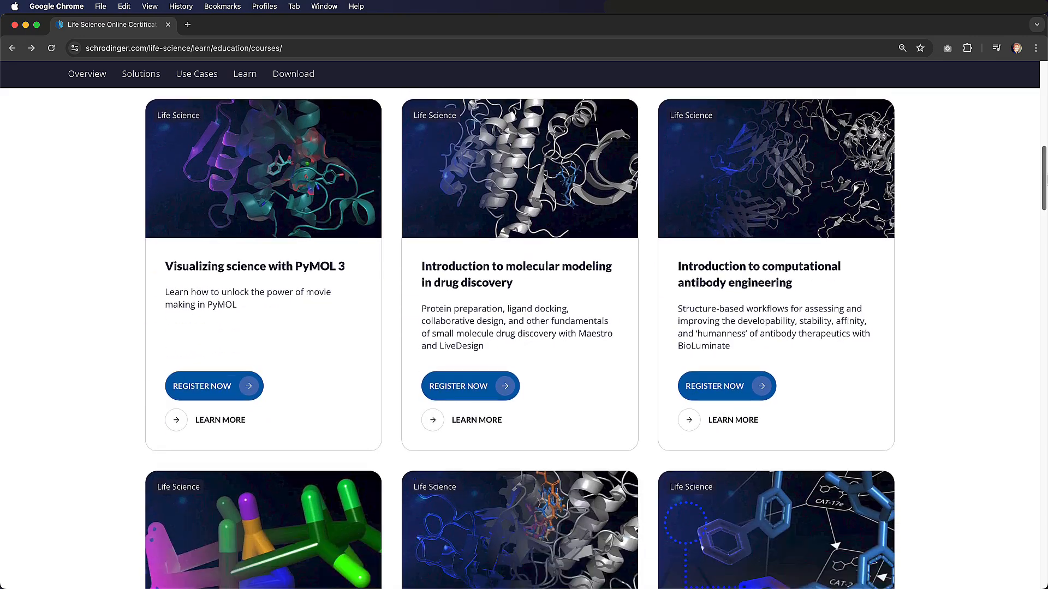
scroll(519, 338, down, 4)
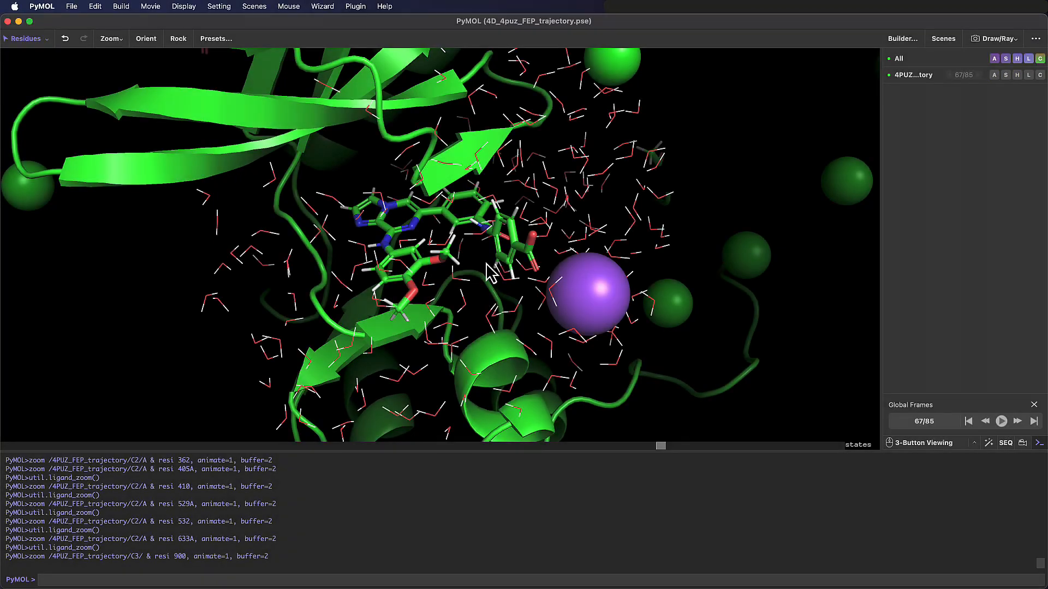
- Return to PyMOL and set the selection mode to Segments with the protein and surrounding ions in view
right_drag(520, 318, 495, 232)
mouse_move(542, 293)
mouse_down()
mouse_move(508, 272)
mouse_move(561, 320)
mouse_move(543, 297)
mouse_up()
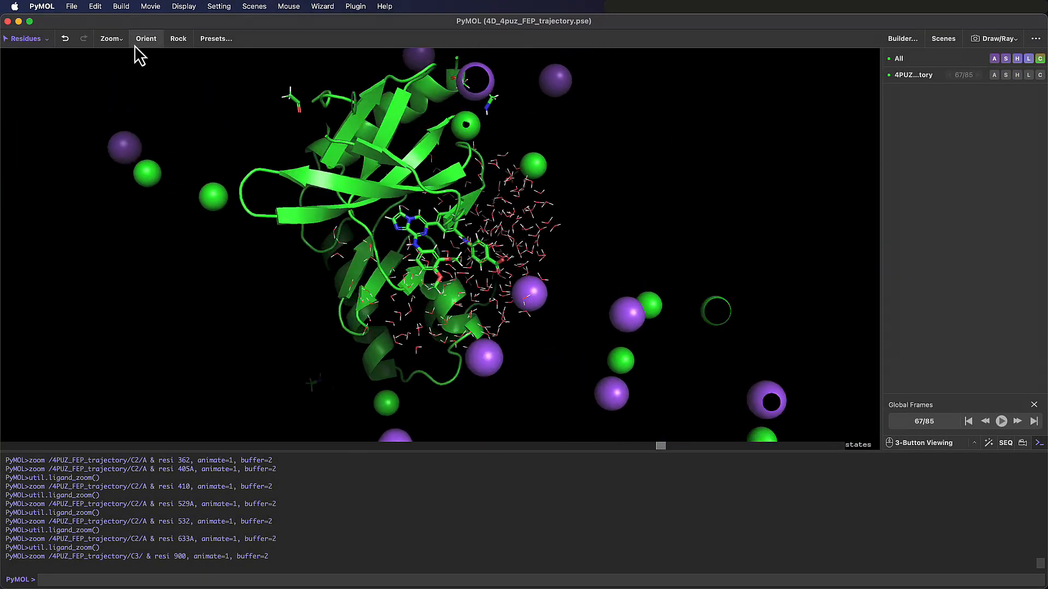
click(33, 40)
click(101, 82)
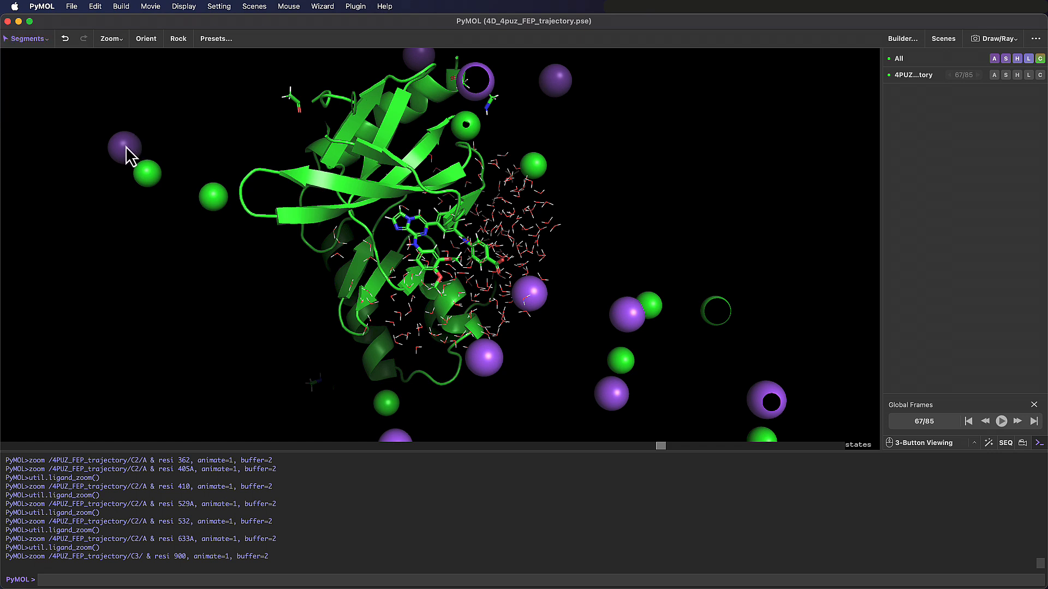
- Select the purple sodium and green chloride ion segments and remove their atoms
click(124, 148)
click(148, 174)
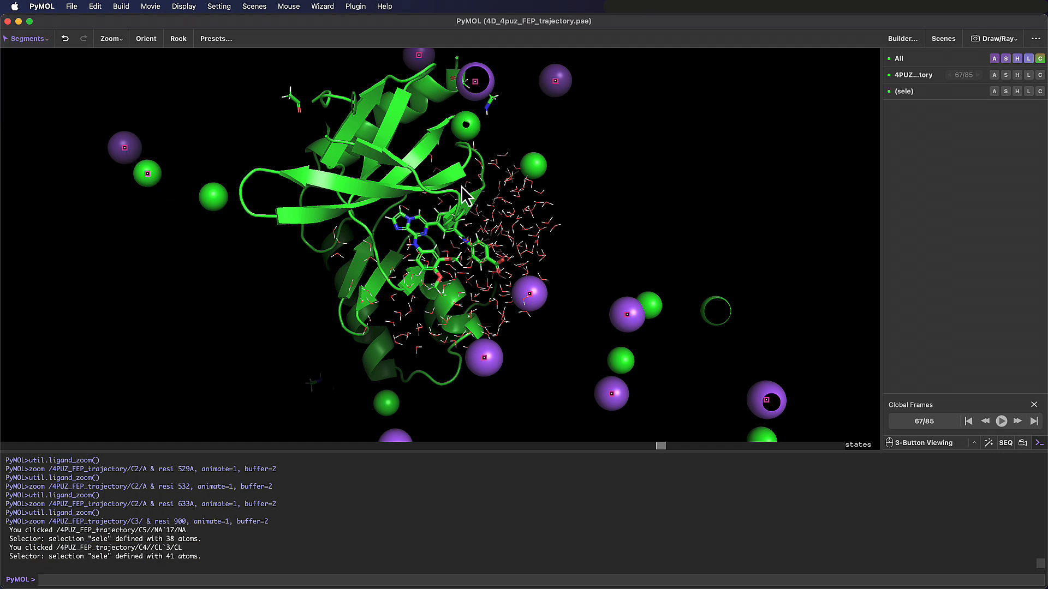
click(534, 167)
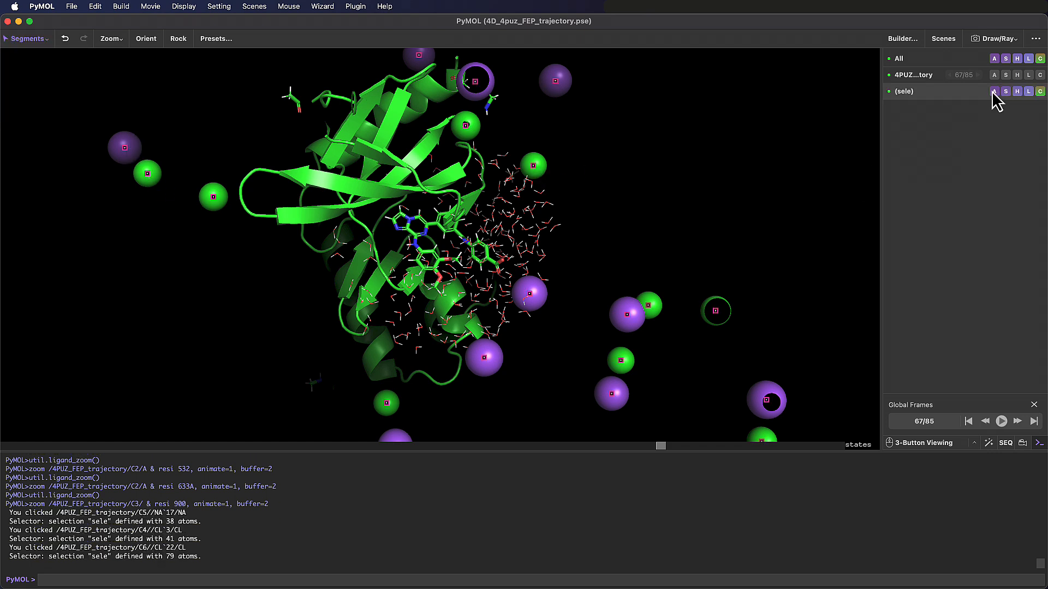
click(994, 91)
click(1028, 271)
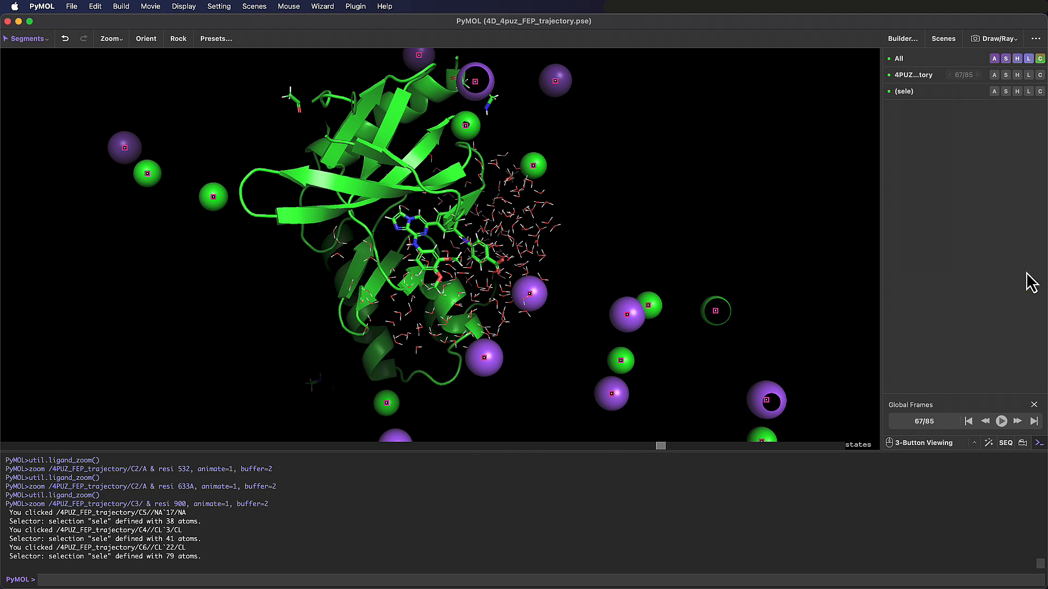
- Select the water segment around the ligand, rename the selection to water and deactivate it
right_drag(392, 220, 426, 296)
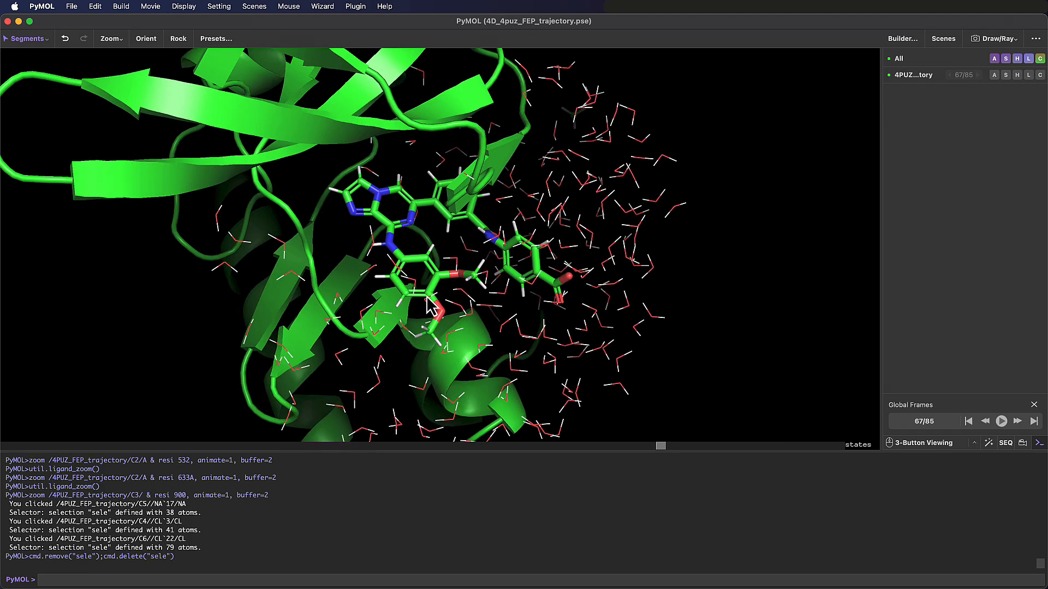
click(217, 220)
click(995, 91)
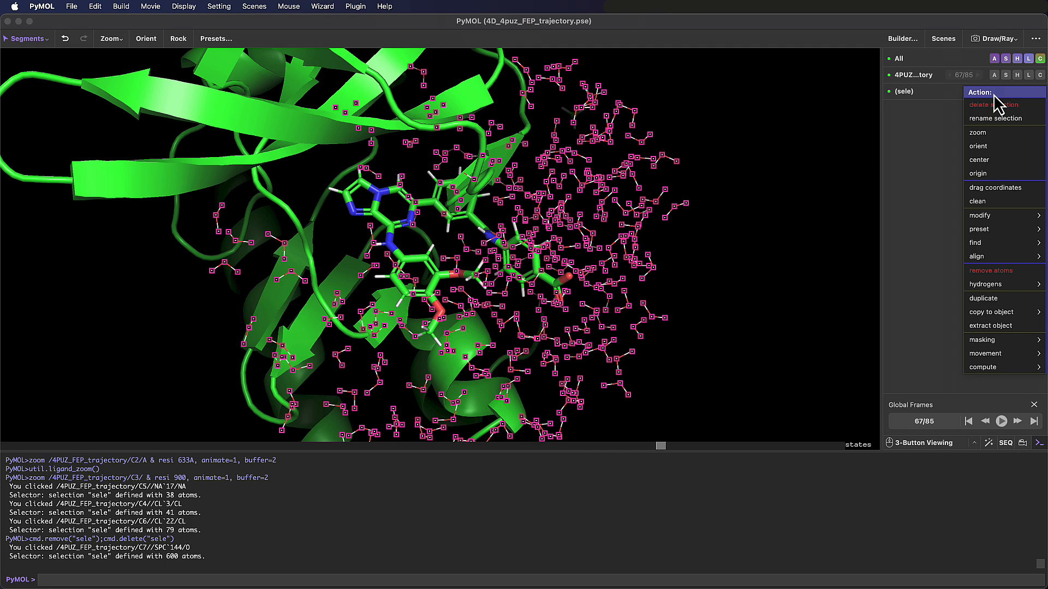
click(1010, 124)
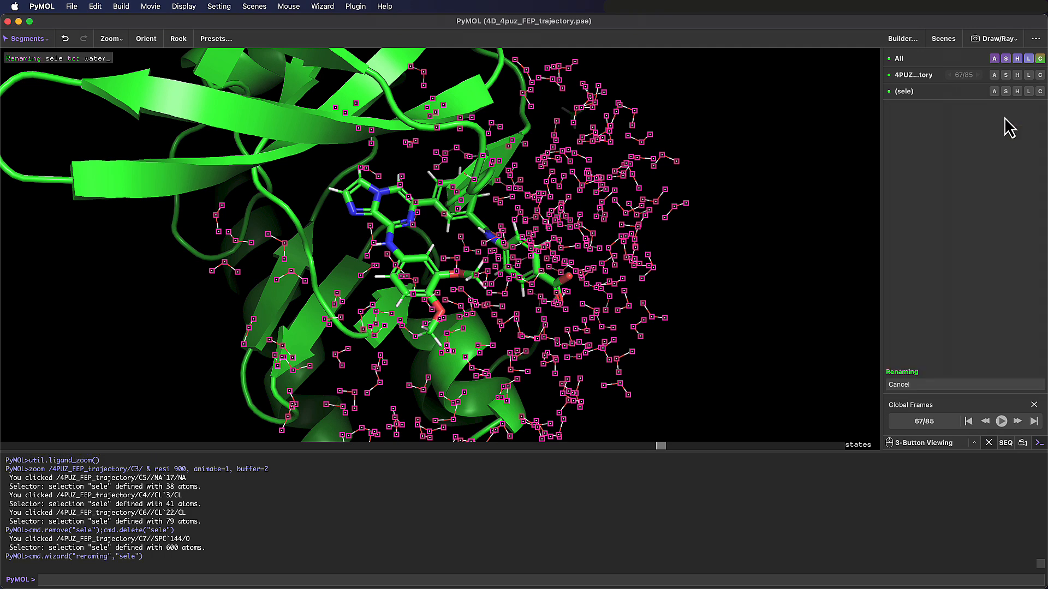
key(Return)
click(856, 125)
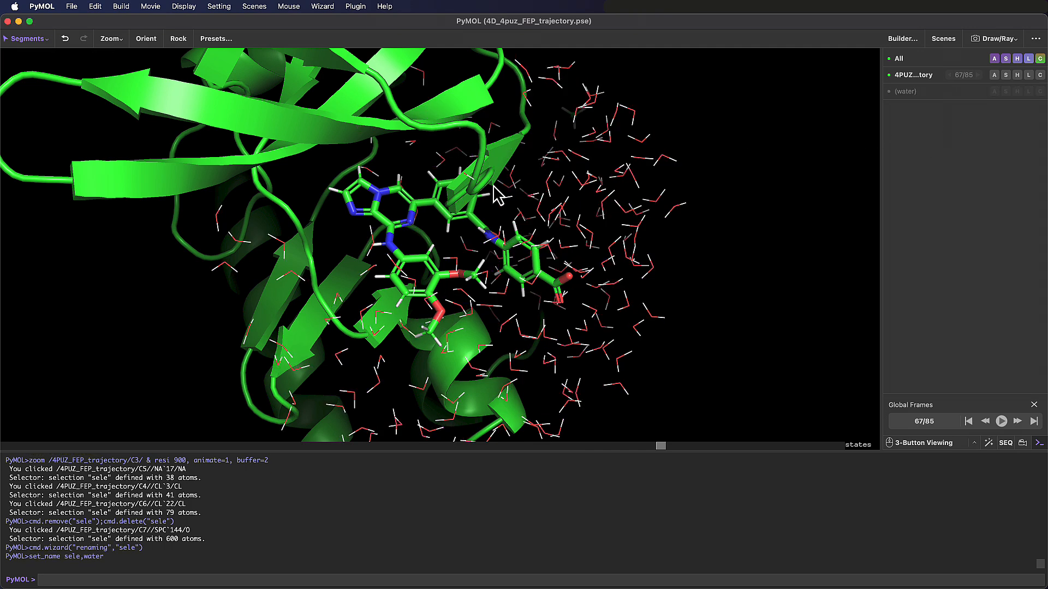
- Select the ligand segment in the binding pocket, rename the selection to ligand and deactivate it
click(430, 214)
click(995, 108)
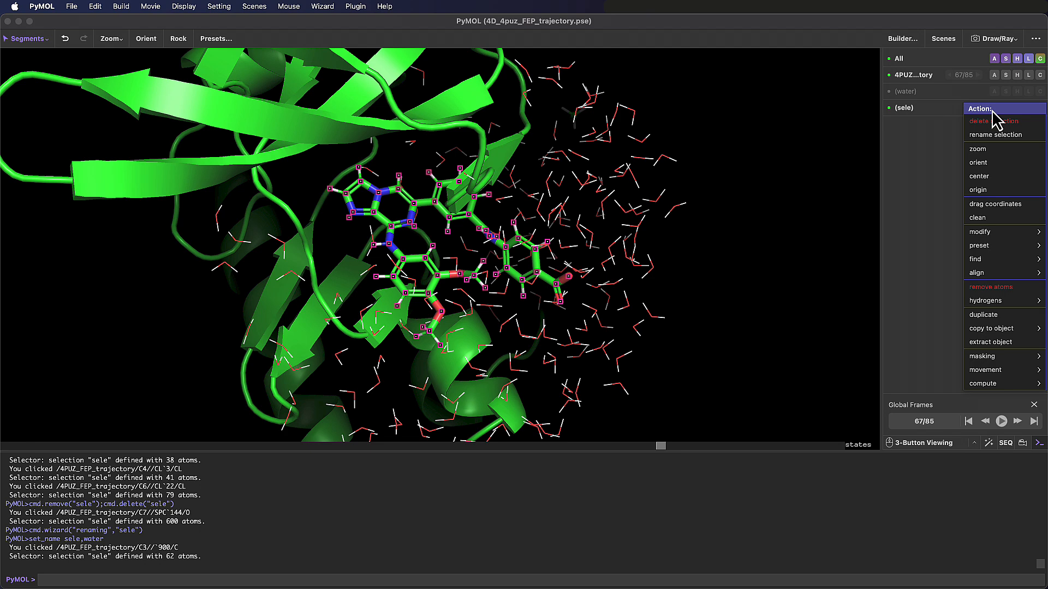
click(1004, 136)
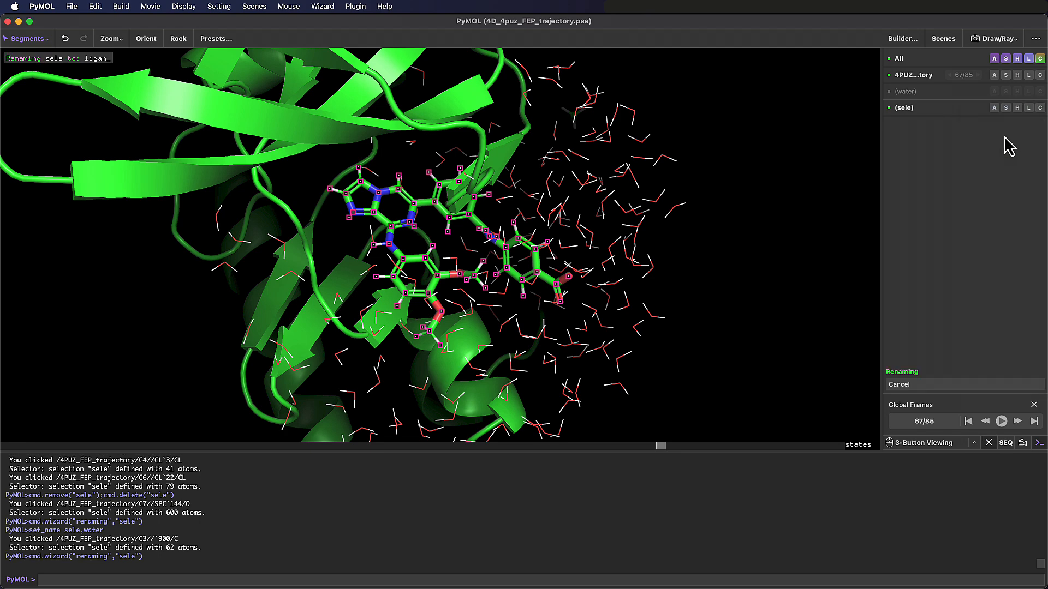
key(Return)
click(731, 191)
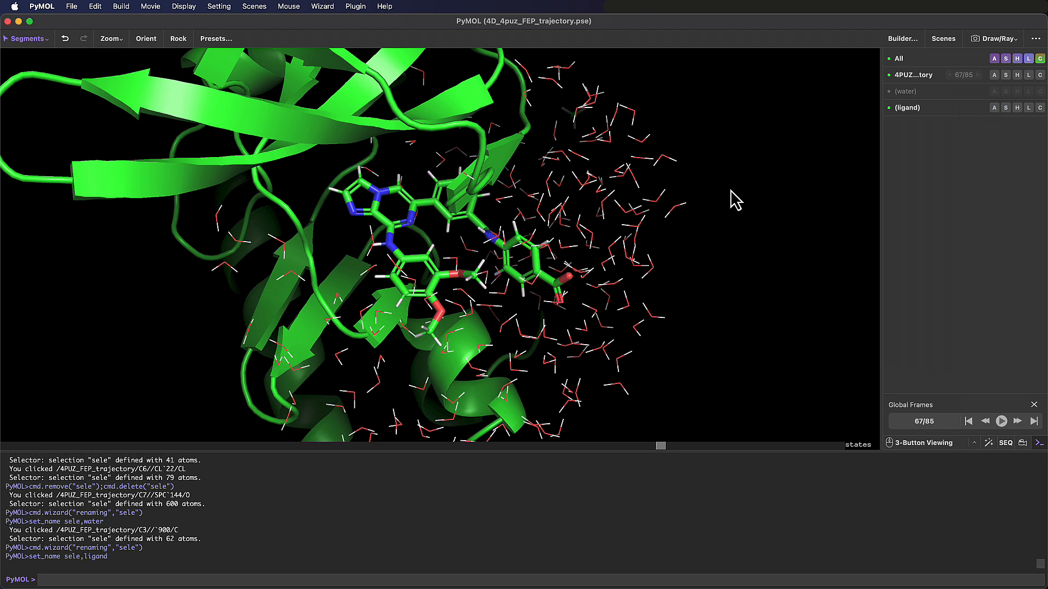
- Zoom in on the capping groups near residue 362 and set the selection mode to Residues
right_drag(720, 241, 699, 167)
click(104, 38)
click(126, 78)
middle_drag(415, 266, 88, 156)
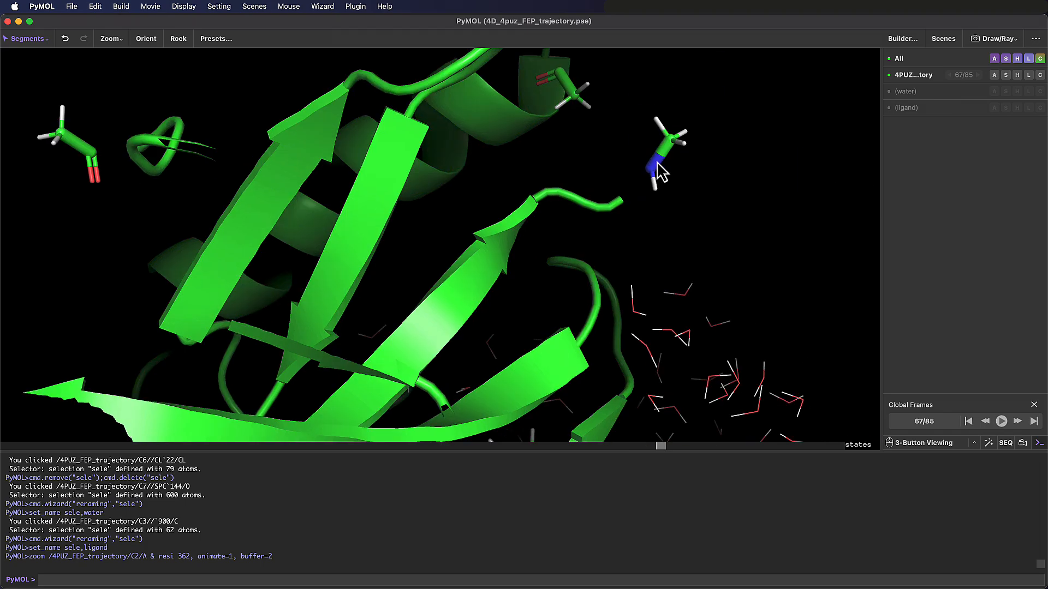
click(657, 167)
click(29, 40)
click(24, 75)
- Try to collect the capping residues ACE 362, NMA 405A, ACE 410 and NMA 529A in one selection
click(87, 151)
click(659, 153)
click(576, 96)
right_drag(486, 382, 482, 323)
middle_drag(481, 323, 487, 175)
mouse_move(469, 254)
mouse_down()
mouse_move(519, 260)
mouse_move(475, 243)
mouse_up()
middle_drag(267, 166, 402, 250)
click(253, 165)
- Select the capping residues NMA 633A, NMA 529A, ACE 532 and ACE 410 and remove their atoms
right_drag(425, 371, 423, 304)
drag(424, 304, 241, 309)
click(235, 316)
click(543, 307)
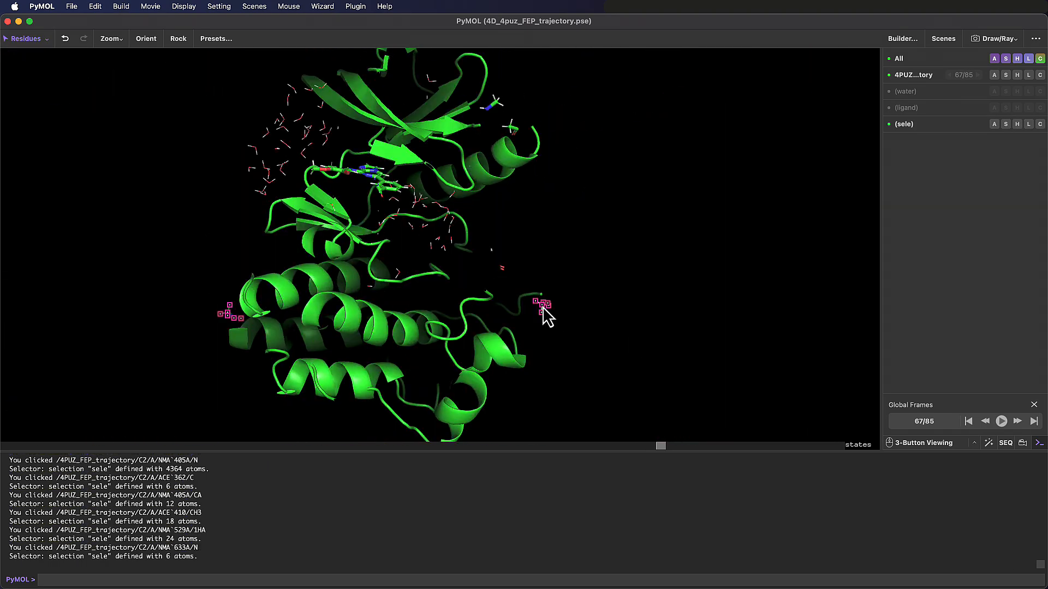
drag(542, 307, 524, 239)
click(521, 232)
drag(459, 235, 379, 259)
click(456, 110)
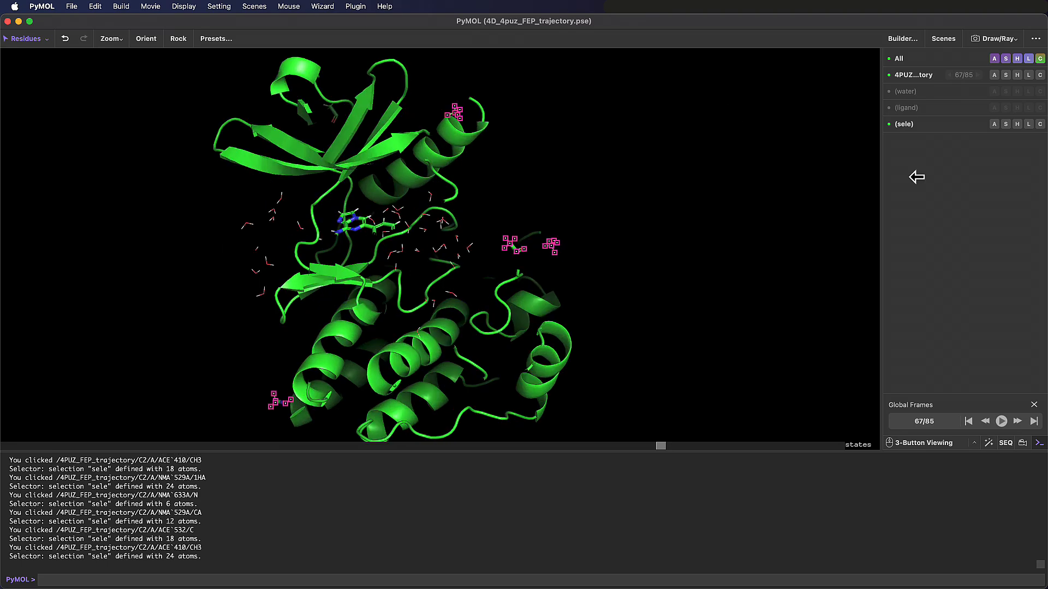
click(995, 123)
click(1018, 305)
- Select the remaining ACE 362 cap near the upper beta strands and remove its atoms
right_drag(457, 210, 457, 271)
middle_drag(457, 271, 556, 372)
click(355, 119)
click(994, 124)
click(1018, 305)
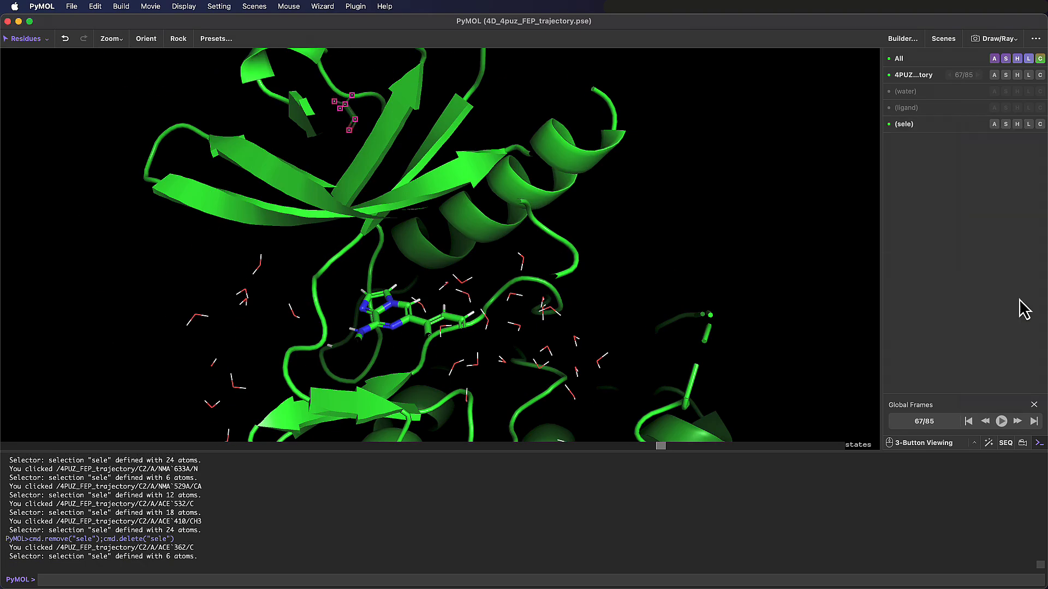
- Zoom to the NMA 405A cap, select it and remove its atoms
right_drag(527, 328, 523, 273)
drag(523, 273, 522, 241)
right_drag(522, 240, 519, 305)
click(113, 39)
click(127, 71)
click(422, 250)
click(994, 124)
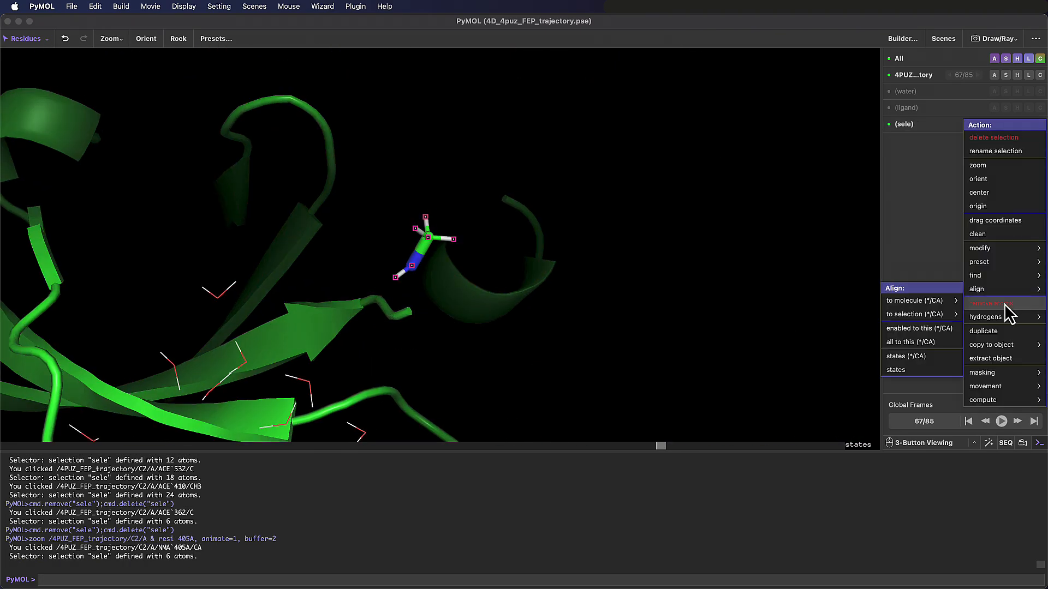
click(1008, 306)
- Zoom the view back to the ligand and save the session
click(112, 38)
click(145, 103)
click(112, 38)
click(138, 101)
drag(508, 240, 344, 241)
key(super+s)
- Color the ligand selection by element with yellow carbons and deactivate the selection
click(957, 108)
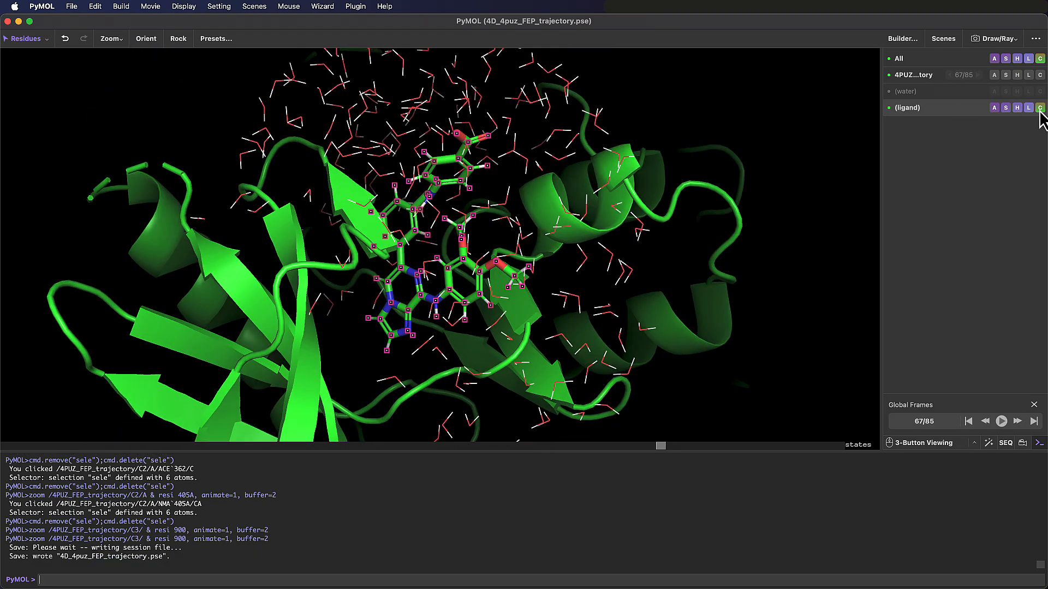
click(1040, 108)
mouse_move(986, 123)
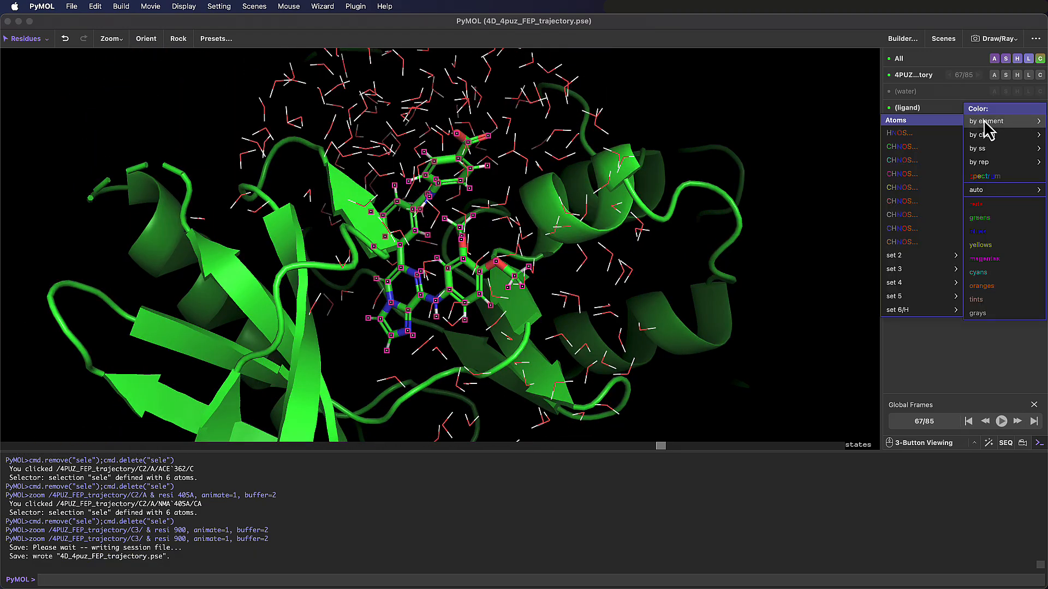
click(920, 198)
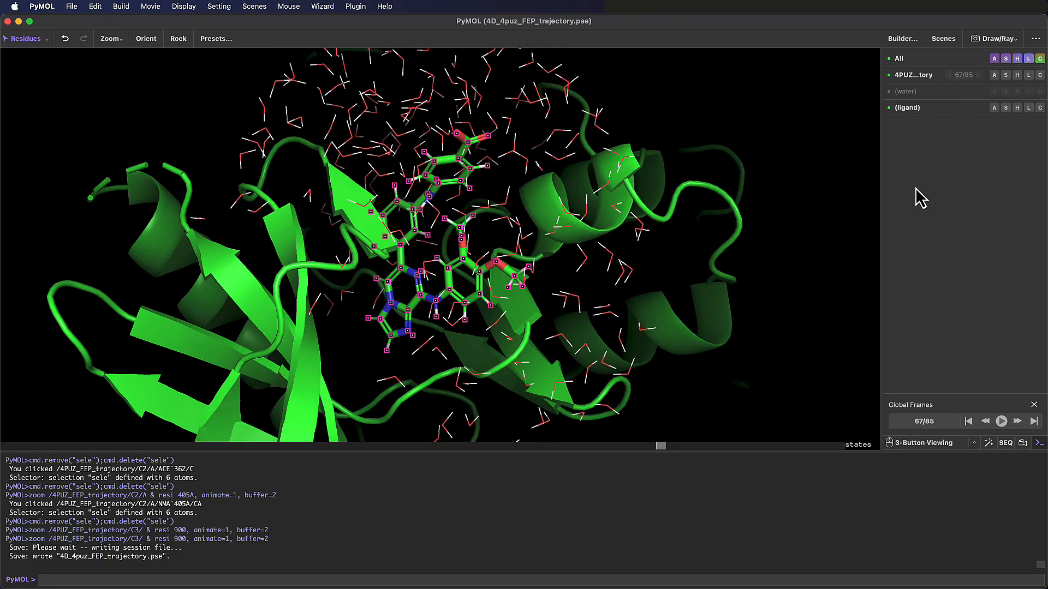
click(555, 281)
drag(555, 281, 504, 190)
right_drag(508, 222, 492, 166)
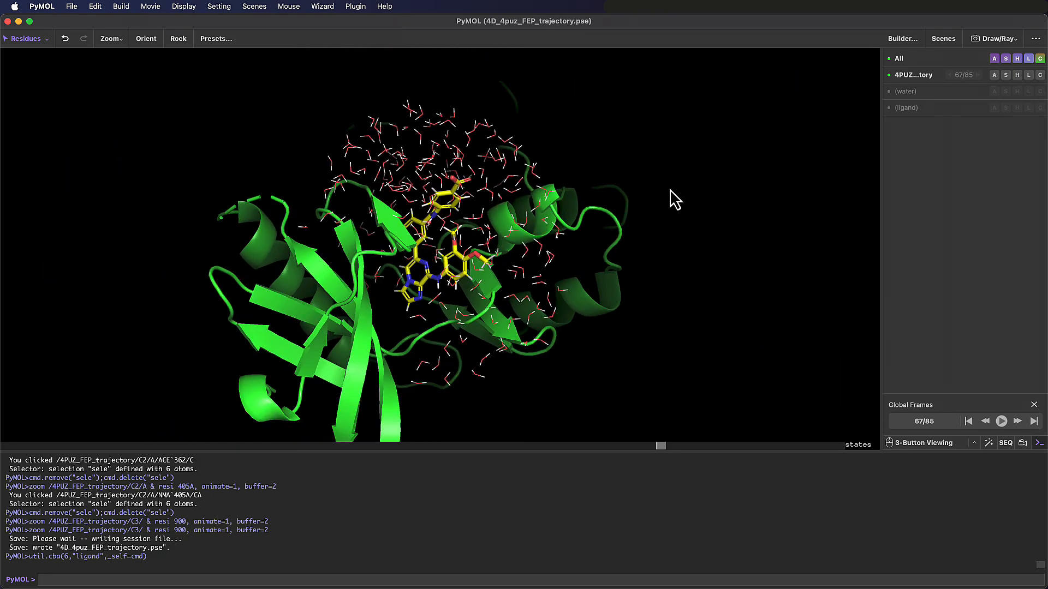
- Browse the PyMOL3-course-data folder for files to open and widen the file column to examine the names
click(72, 6)
click(93, 52)
scroll(597, 300, down, 5)
click(597, 313)
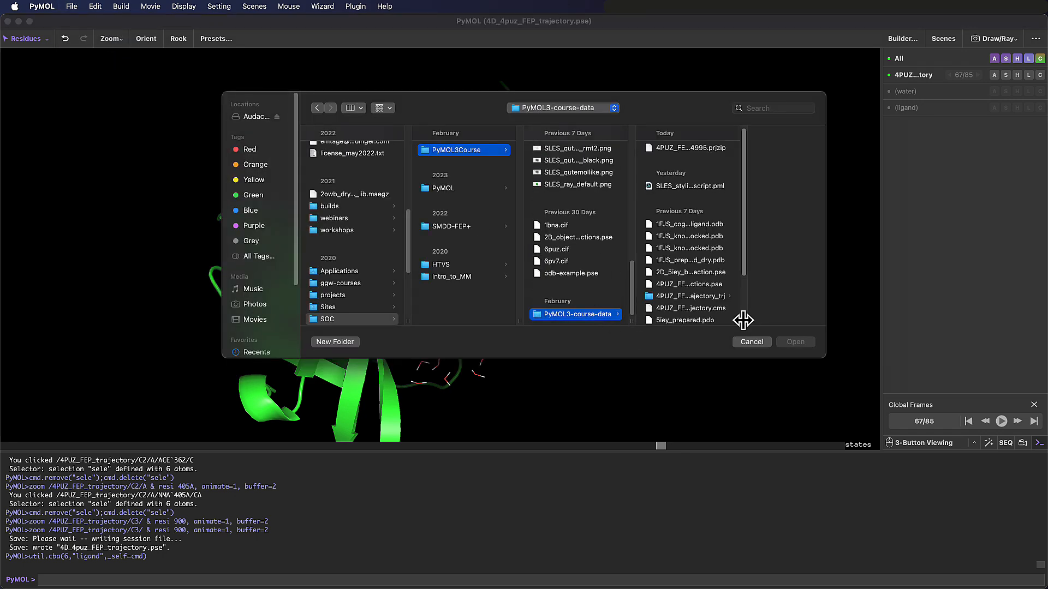
drag(741, 322, 801, 326)
click(657, 285)
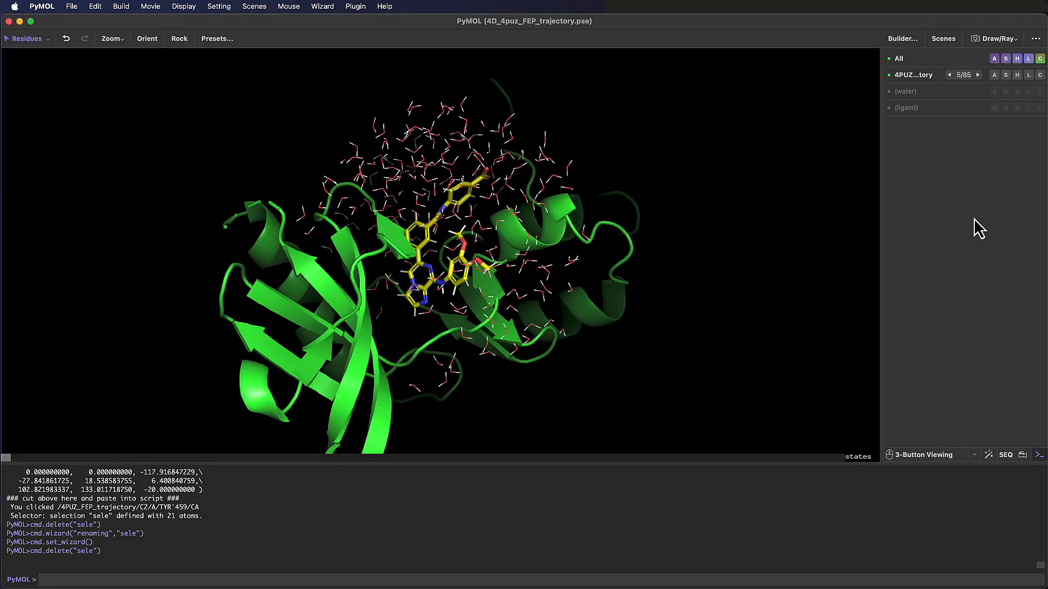
- Show the movie timeline and add an object track for 4PUZ_FEP_trajectory
click(1022, 456)
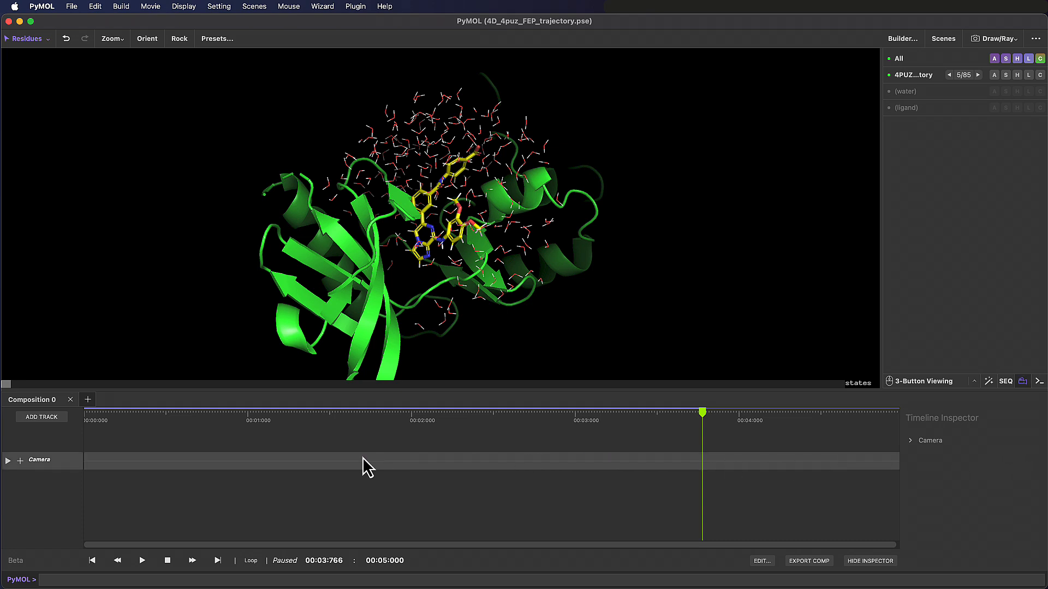
click(958, 78)
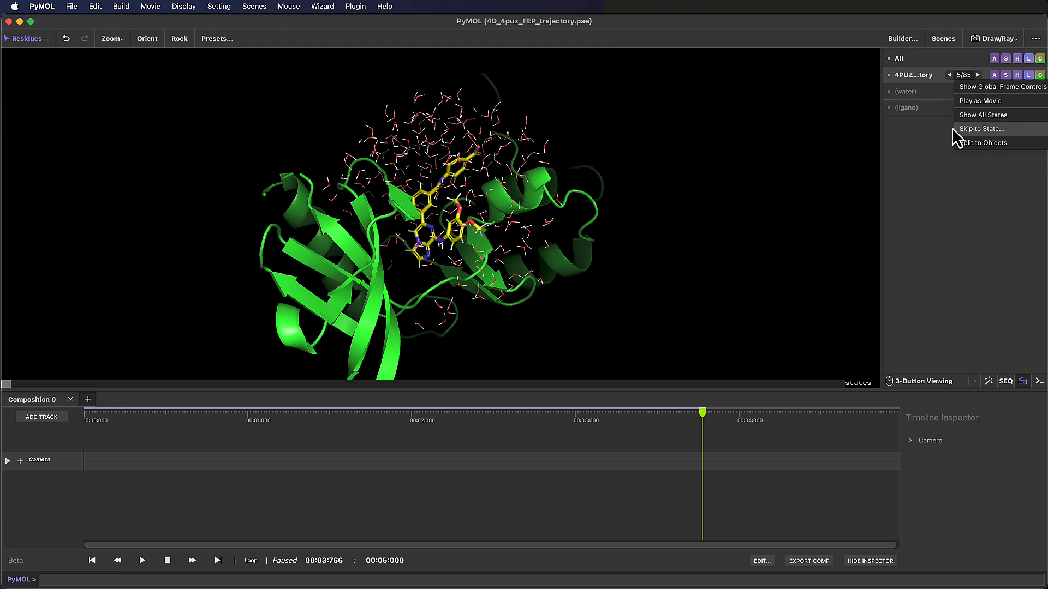
click(928, 146)
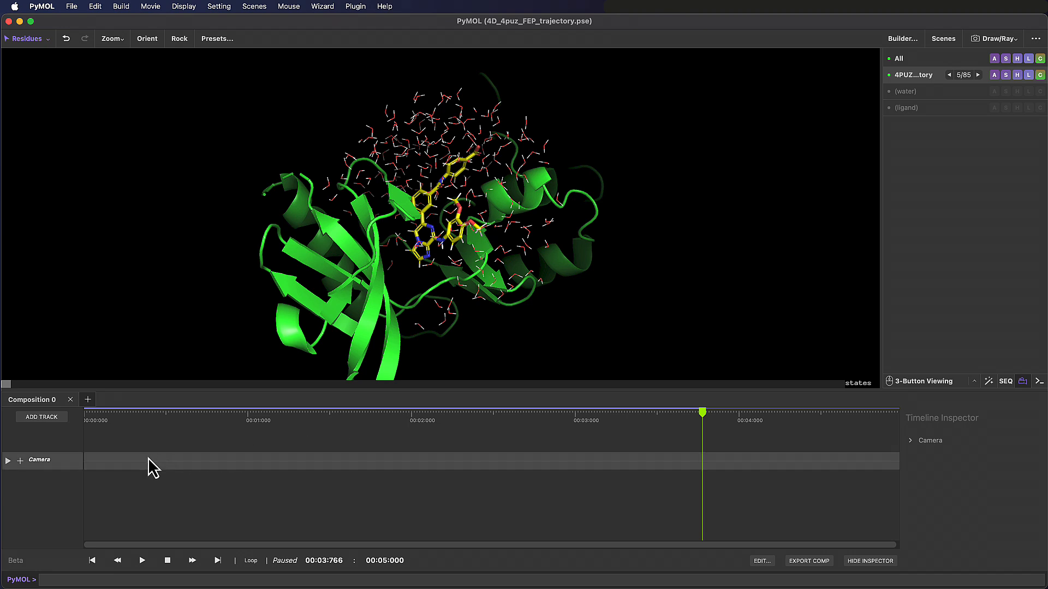
click(51, 417)
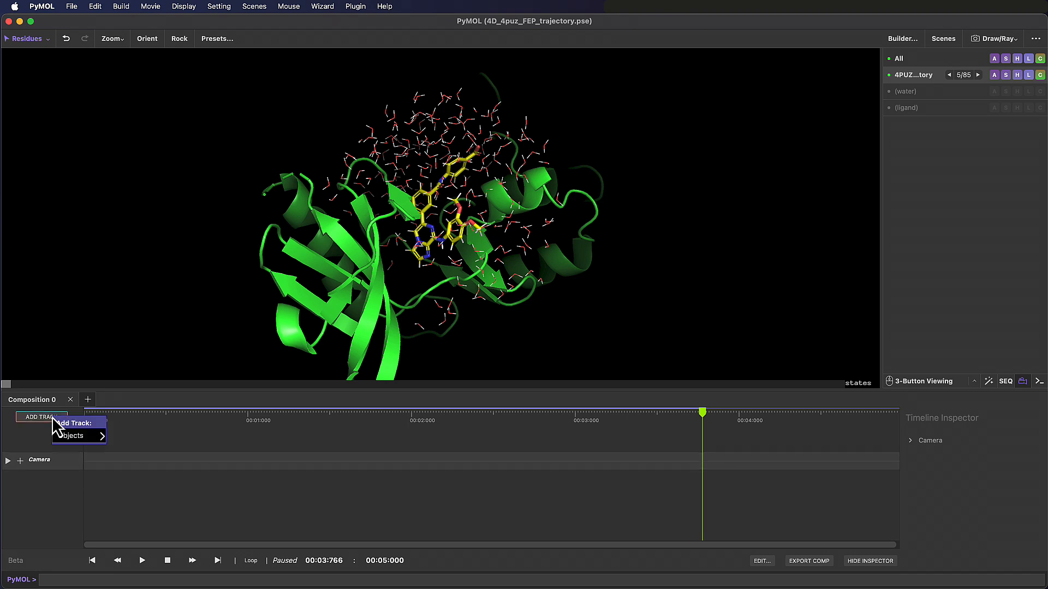
mouse_move(82, 437)
click(133, 446)
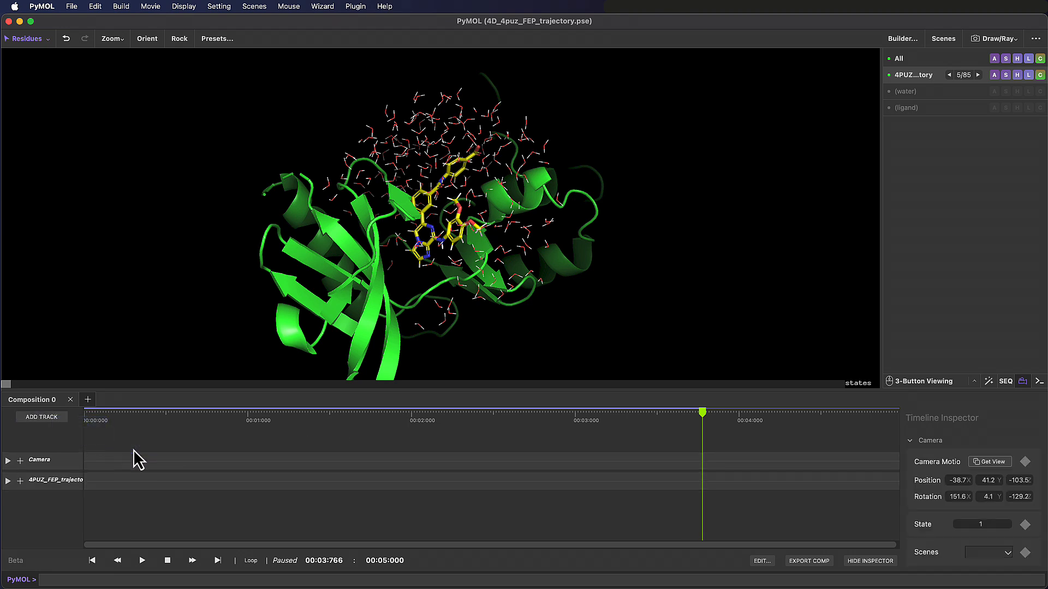
- Store a state sweep program on the trajectory track with 1 loop from state 5 to 15, lasting about 3 seconds
right_click(99, 484)
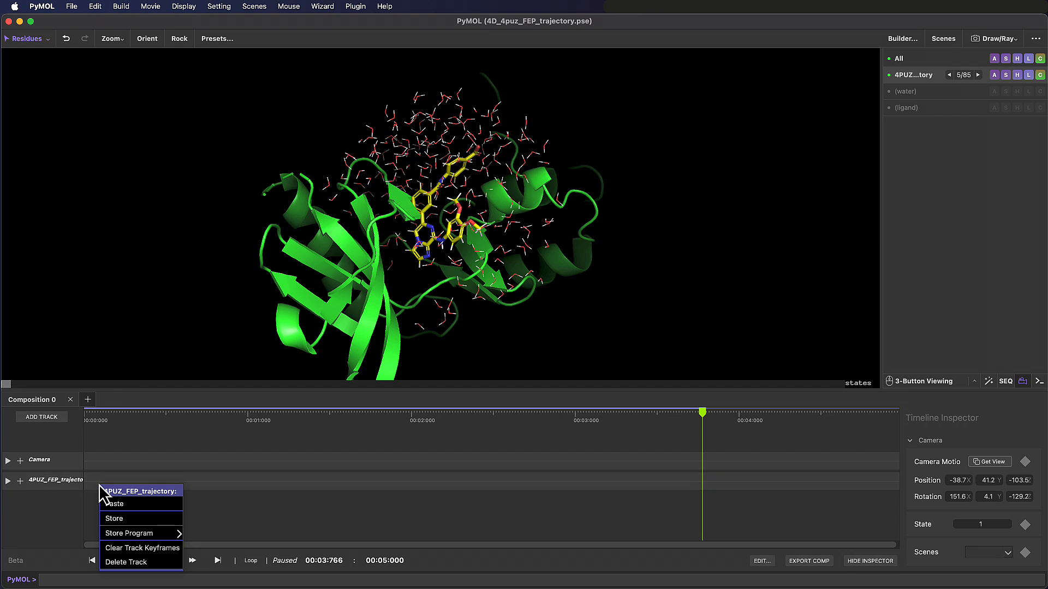
mouse_move(157, 535)
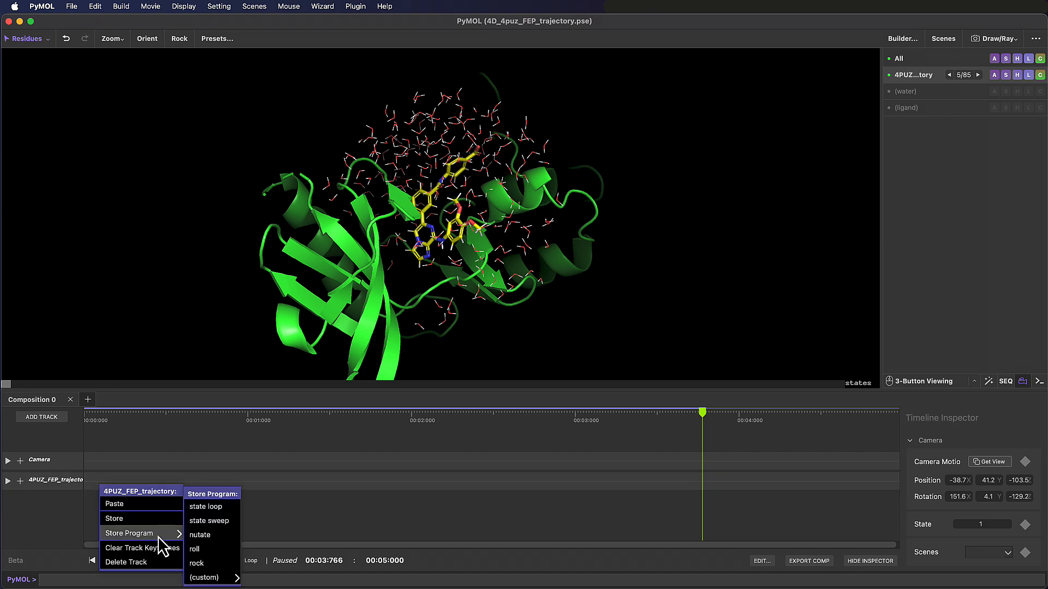
click(230, 522)
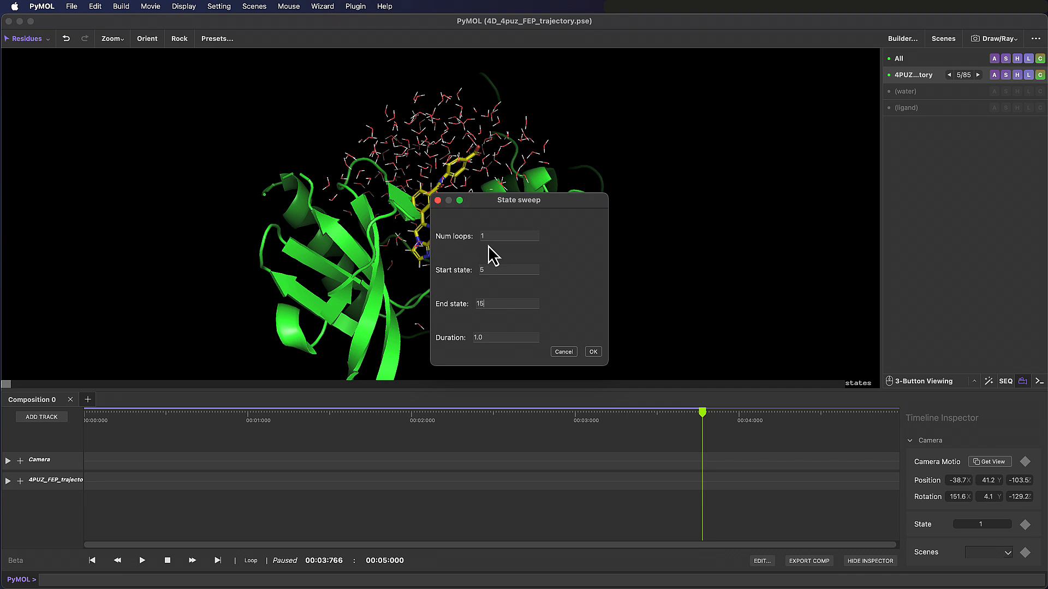
drag(489, 337, 465, 338)
click(594, 351)
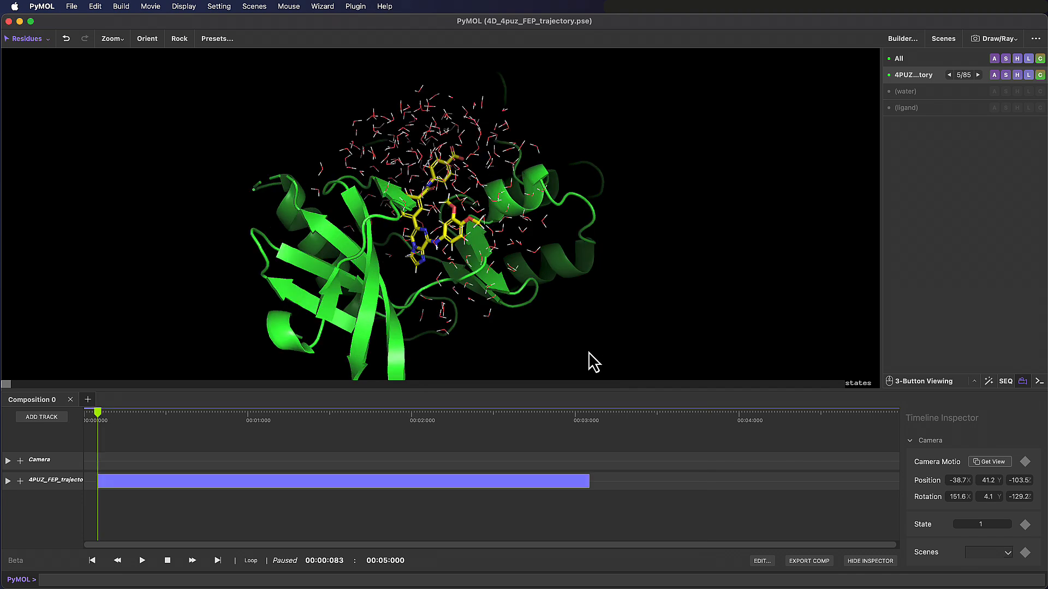
- Expand the trajectory track, collapse the Camera properties in the inspector, and play the sweep before stopping playback
click(20, 481)
click(35, 457)
click(7, 481)
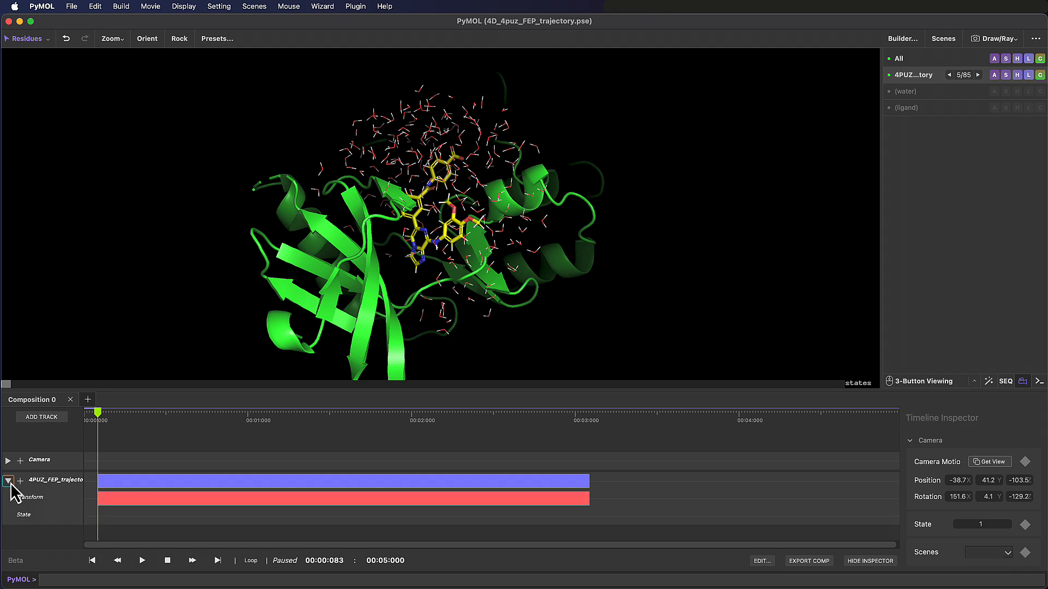
click(910, 441)
click(142, 560)
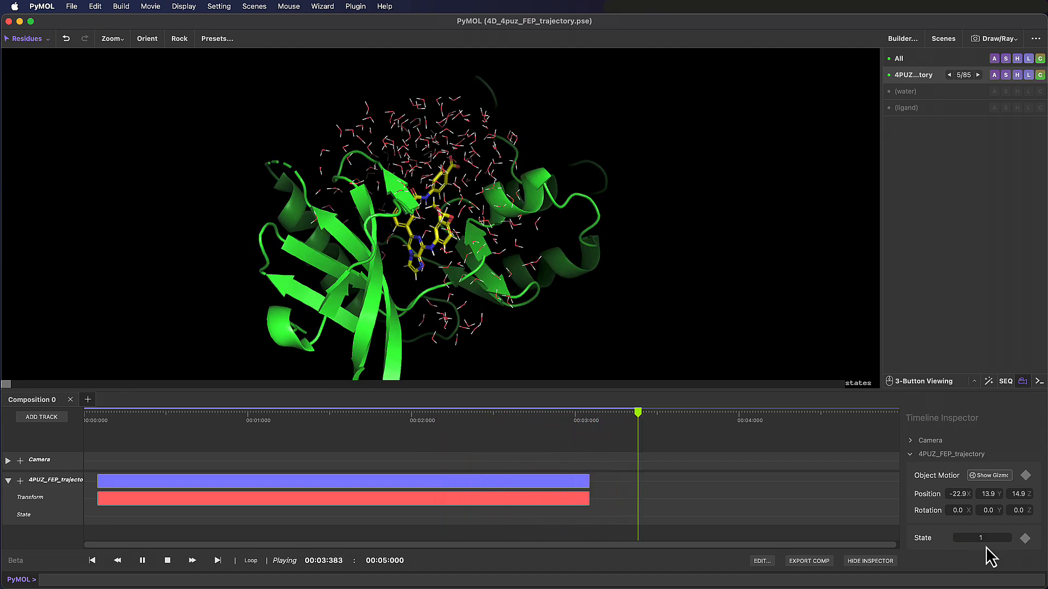
click(168, 561)
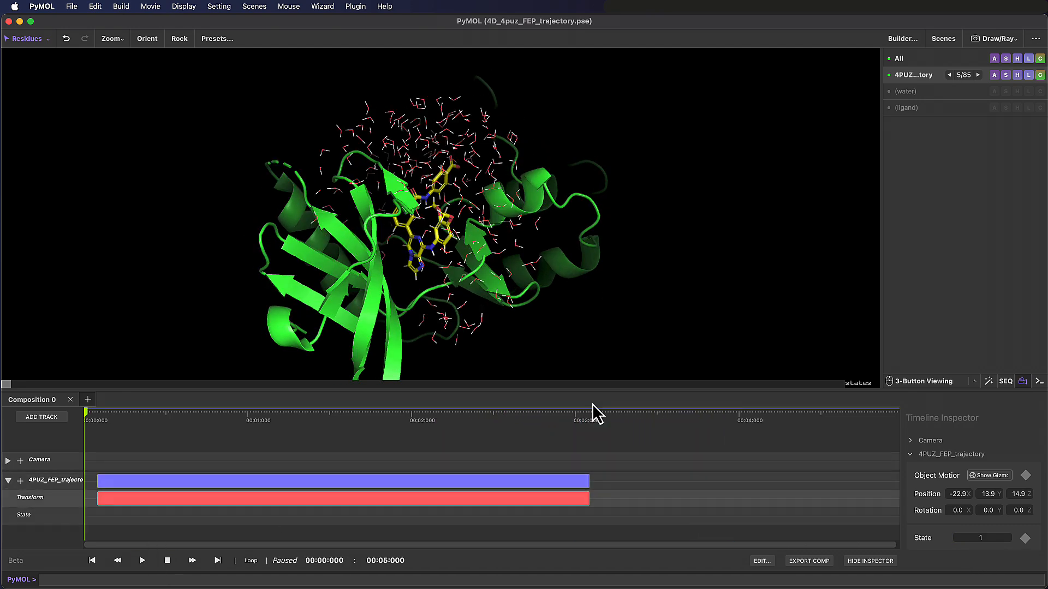
- Store a state loop program with 3 loops starting from state 1 after the sweep, and play the composition
right_click(613, 503)
click(730, 473)
text(3)
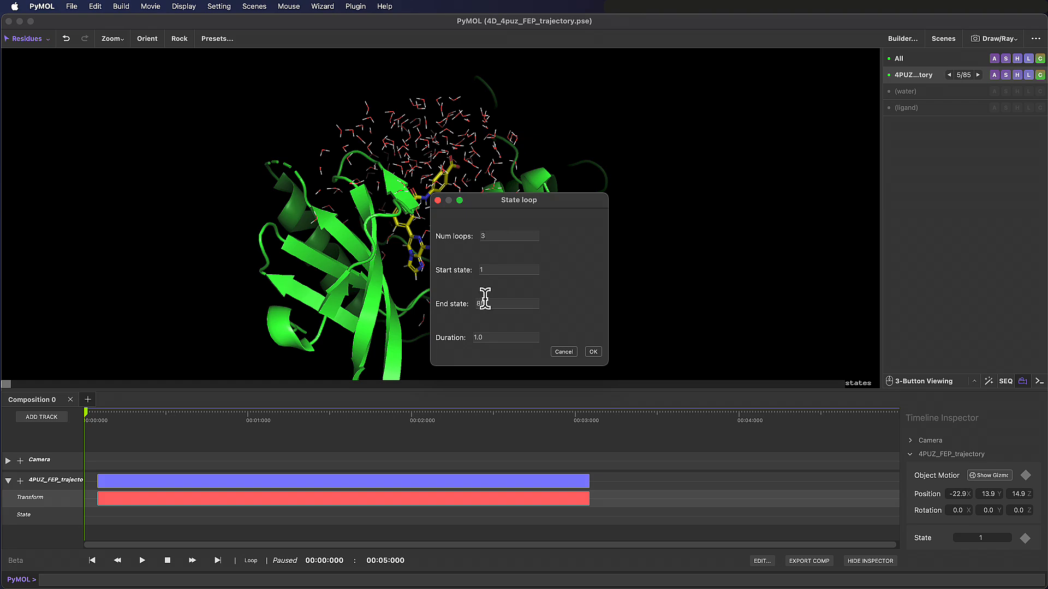
click(592, 352)
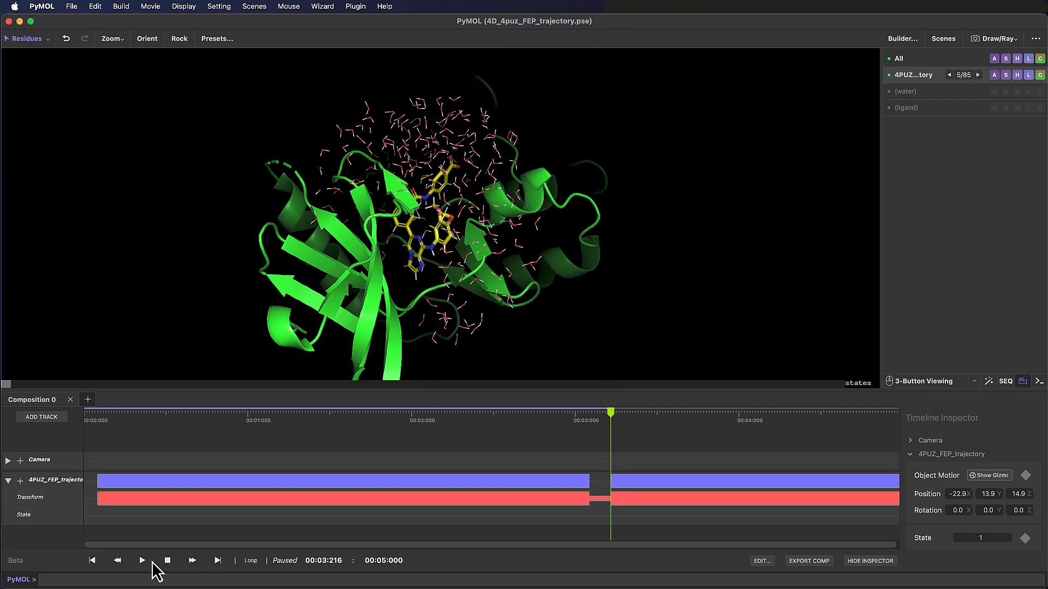
click(142, 561)
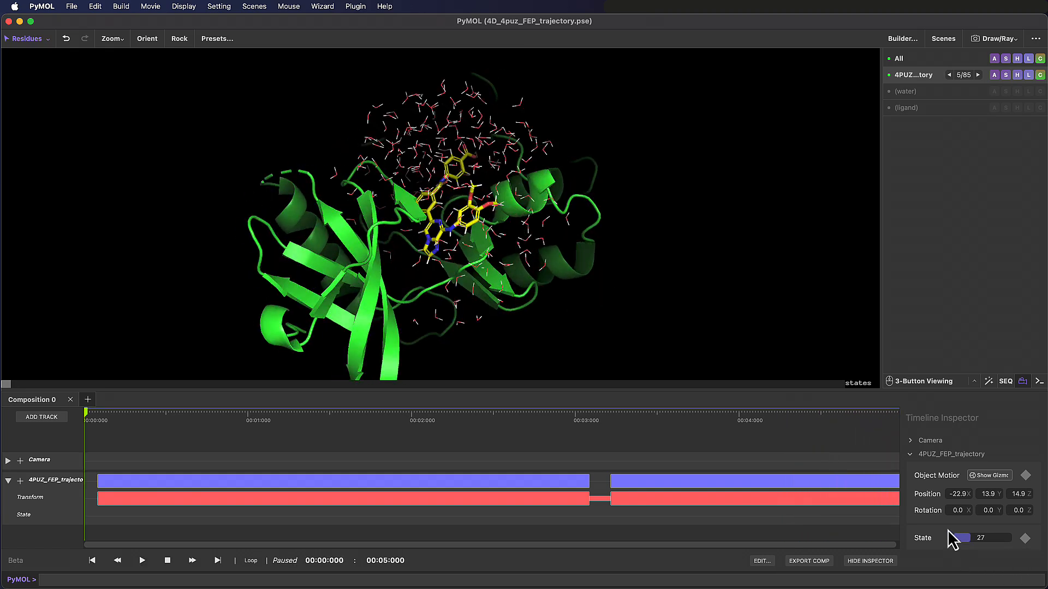
- Store State keyframes on the trajectory track for state 7 at about 3.1 seconds and state 1 at about 2.3 seconds
mouse_move(968, 537)
mouse_down()
mouse_move(985, 538)
mouse_move(956, 539)
mouse_up()
click(595, 412)
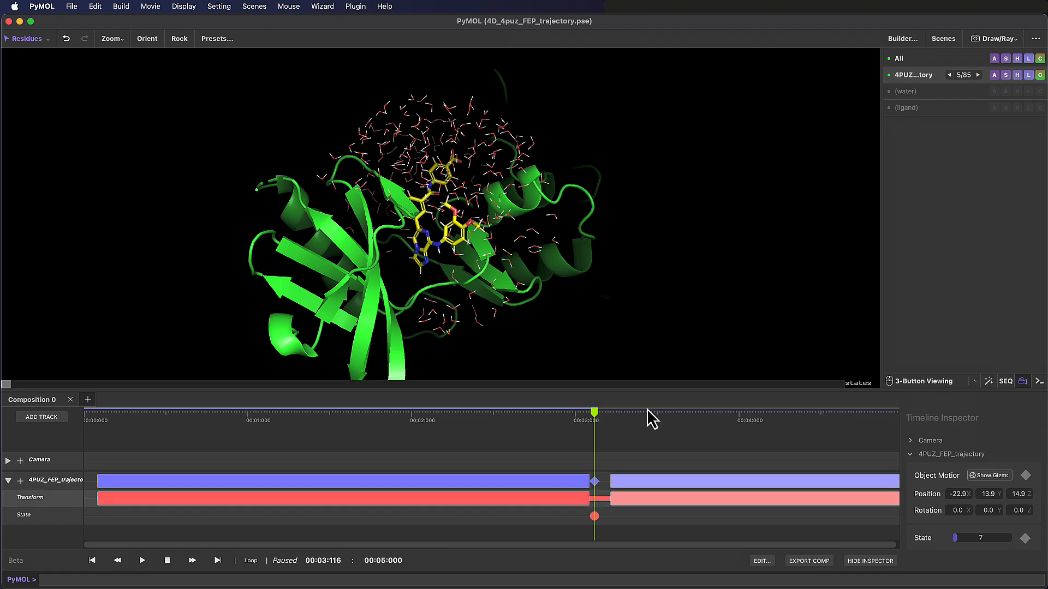
drag(596, 416, 460, 417)
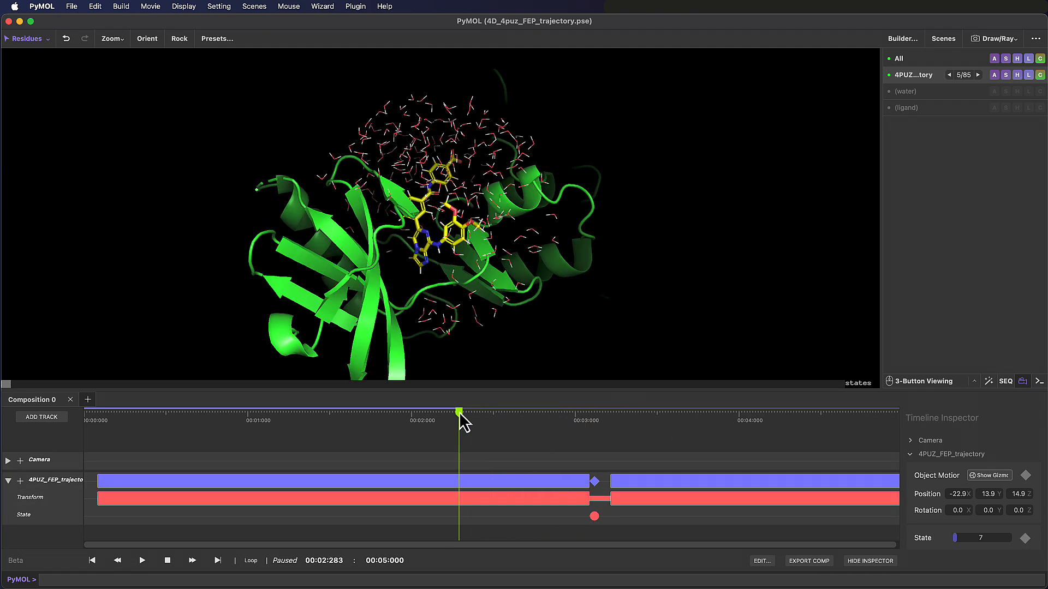
right_click(465, 514)
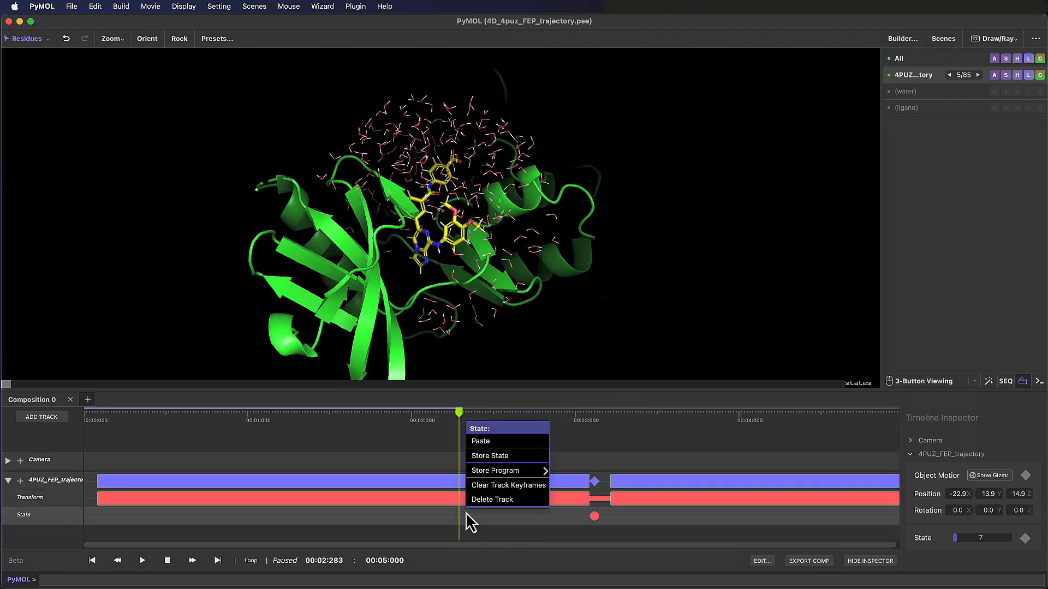
click(504, 457)
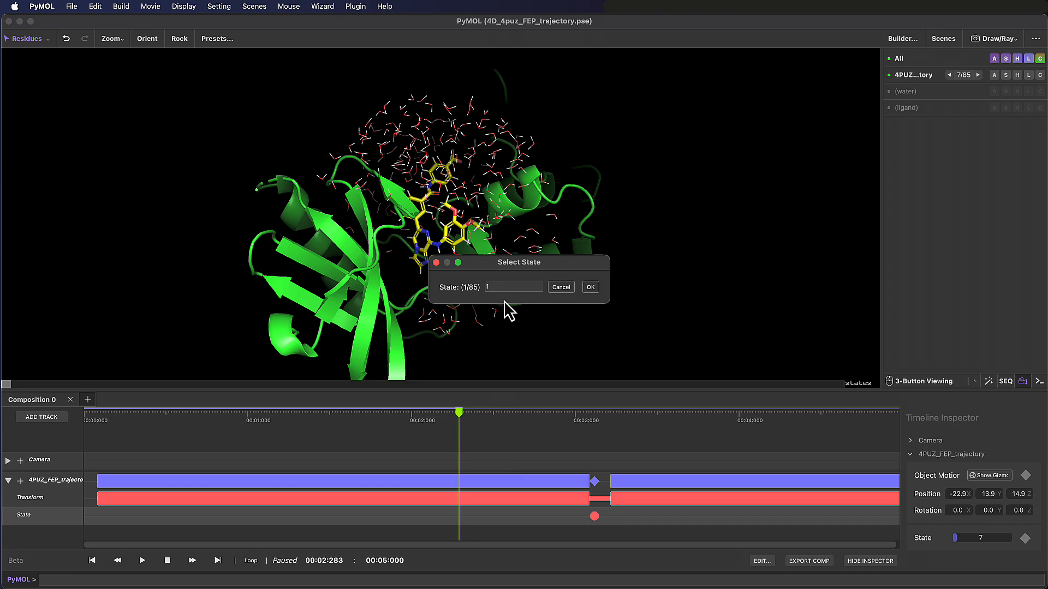
click(590, 288)
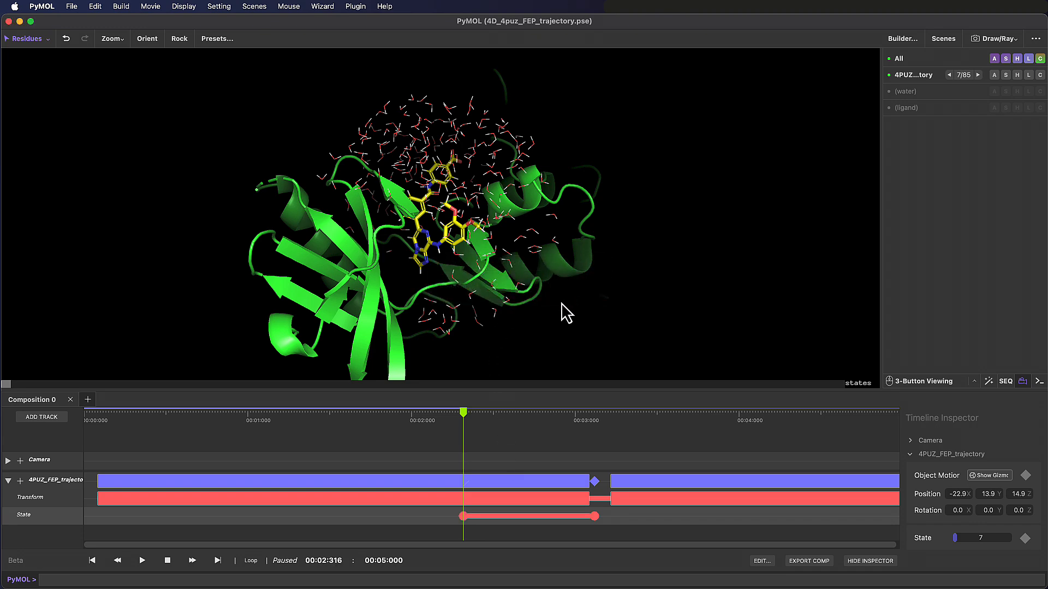
- Store a State keyframe for state 1 at 0.75 seconds on the trajectory track and scrub to about 2.7 seconds
drag(464, 414, 206, 423)
right_click(212, 519)
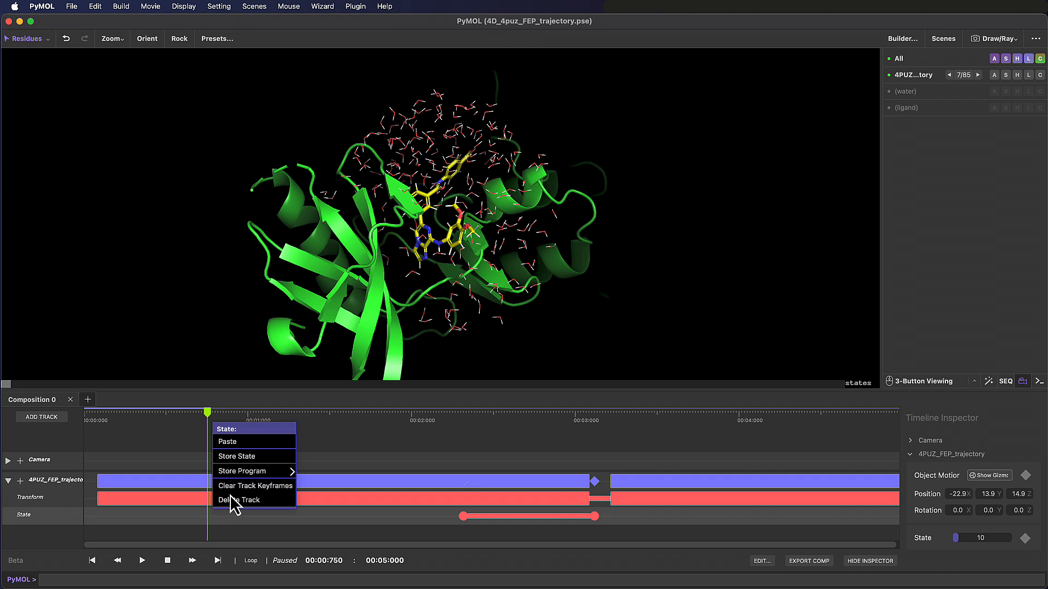
click(240, 458)
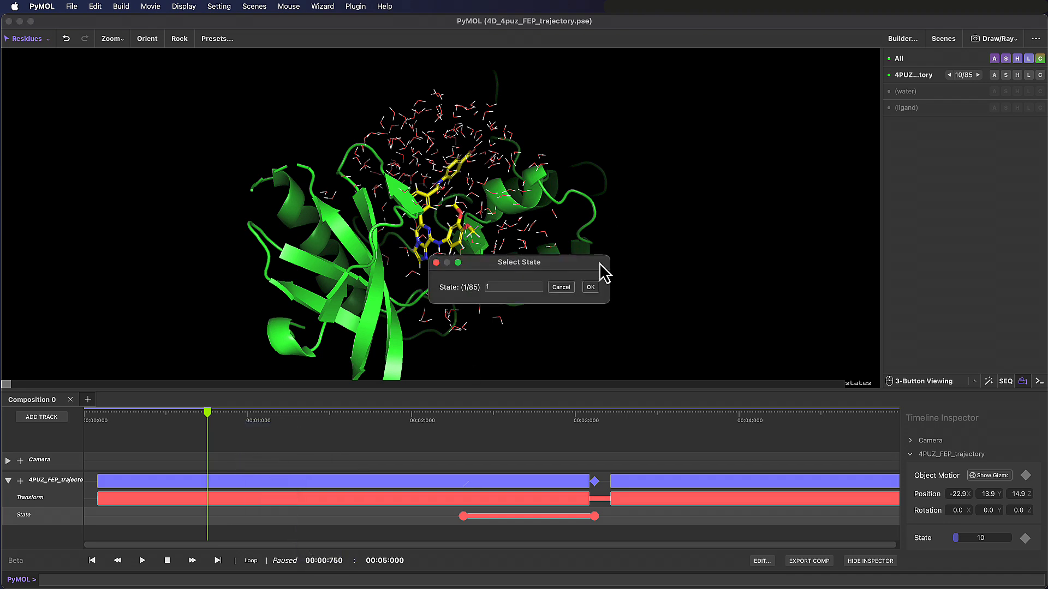
click(590, 288)
drag(200, 410, 505, 329)
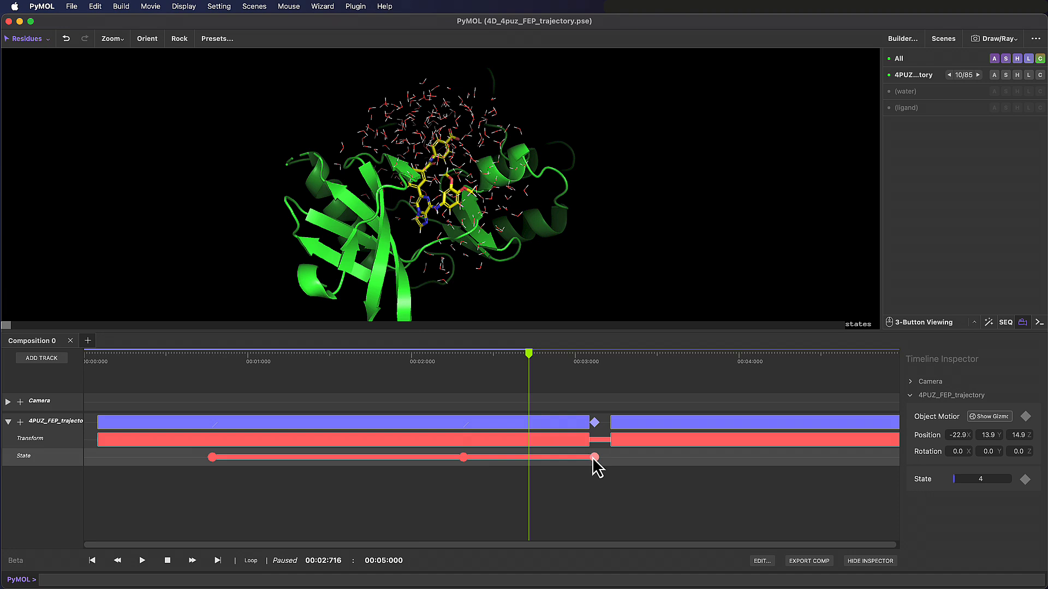
- Delete all State keyframes and the stored programs from the trajectory track
right_click(593, 458)
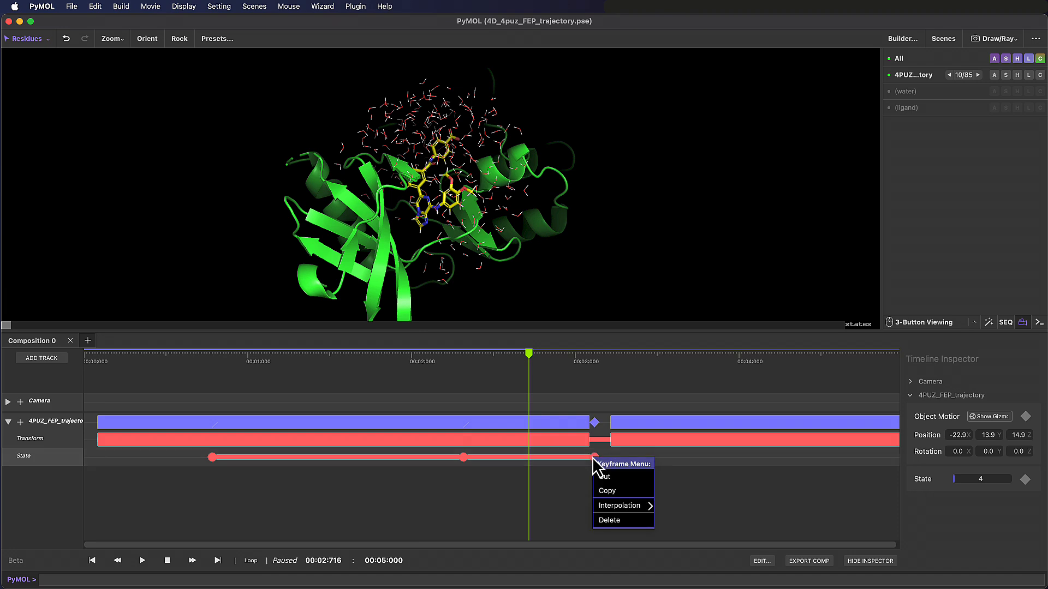
click(625, 522)
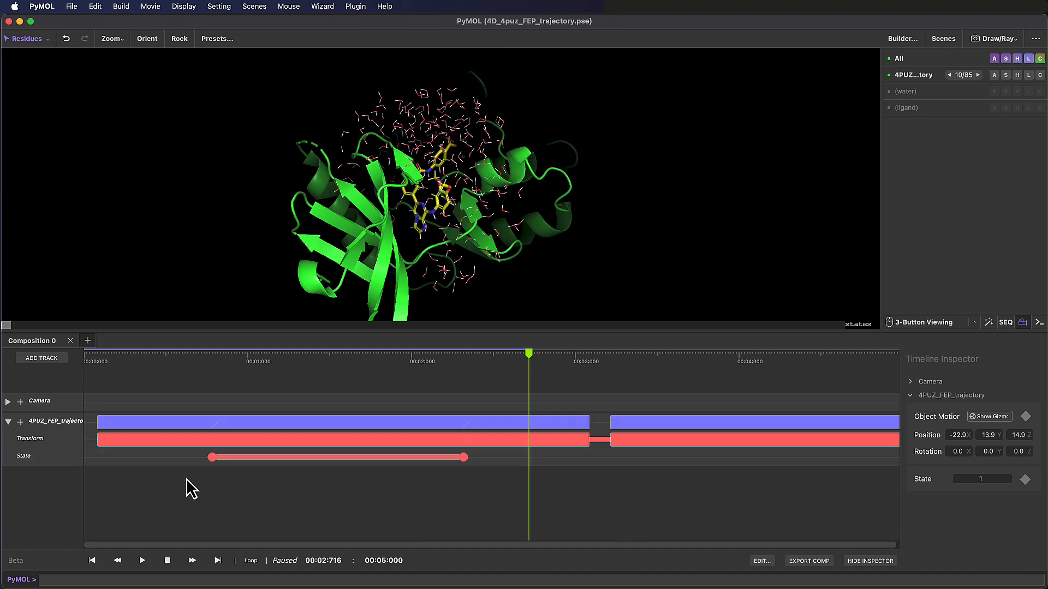
drag(186, 479, 503, 425)
key(Delete)
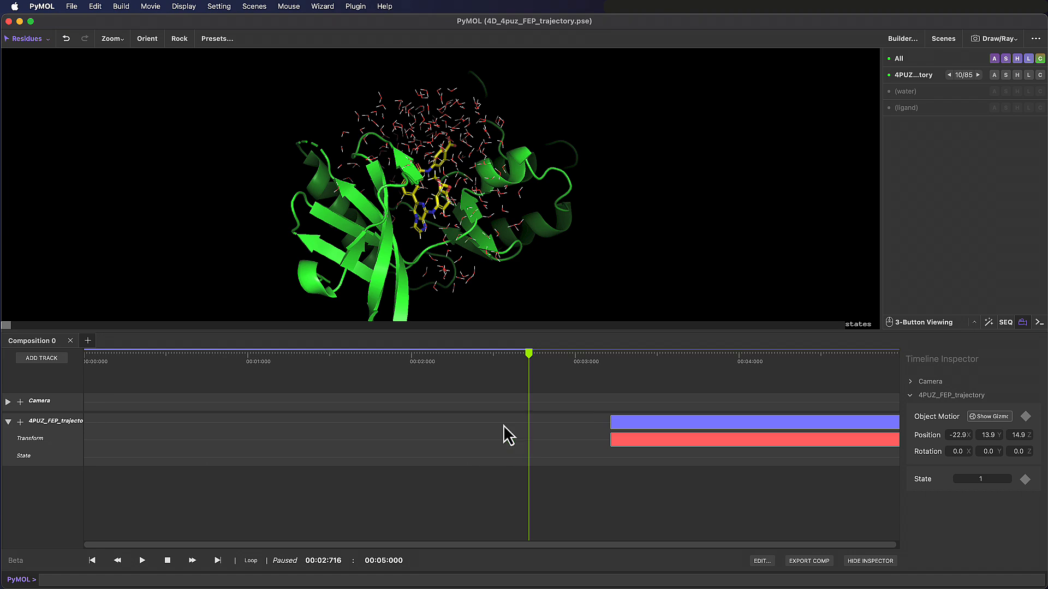
click(642, 422)
key(Delete)
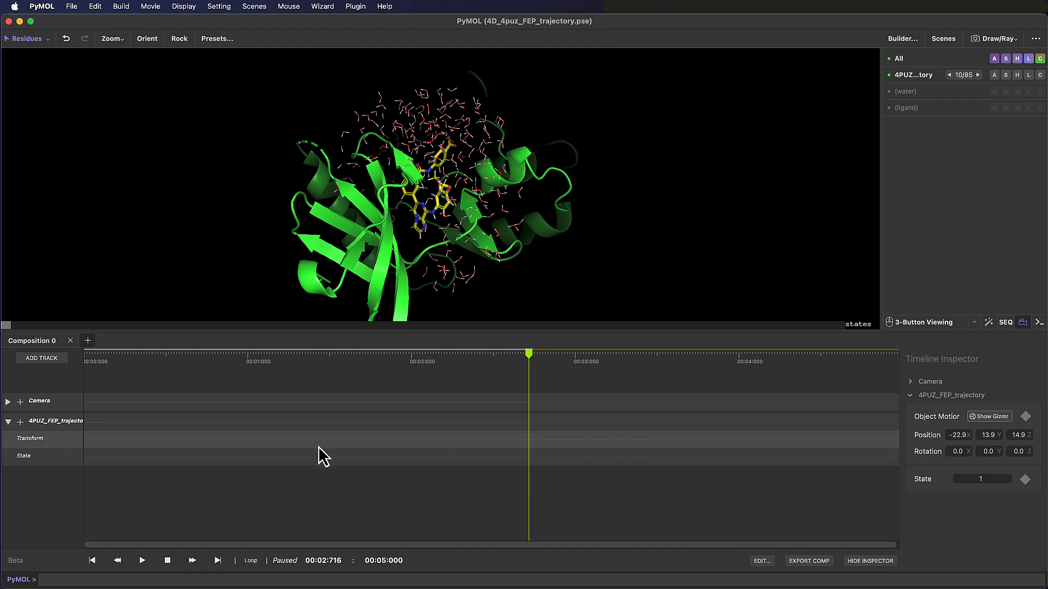
- Store State keyframes on the trajectory track for state 1 at the start and state 20 at 5 seconds, and play the composition
click(92, 561)
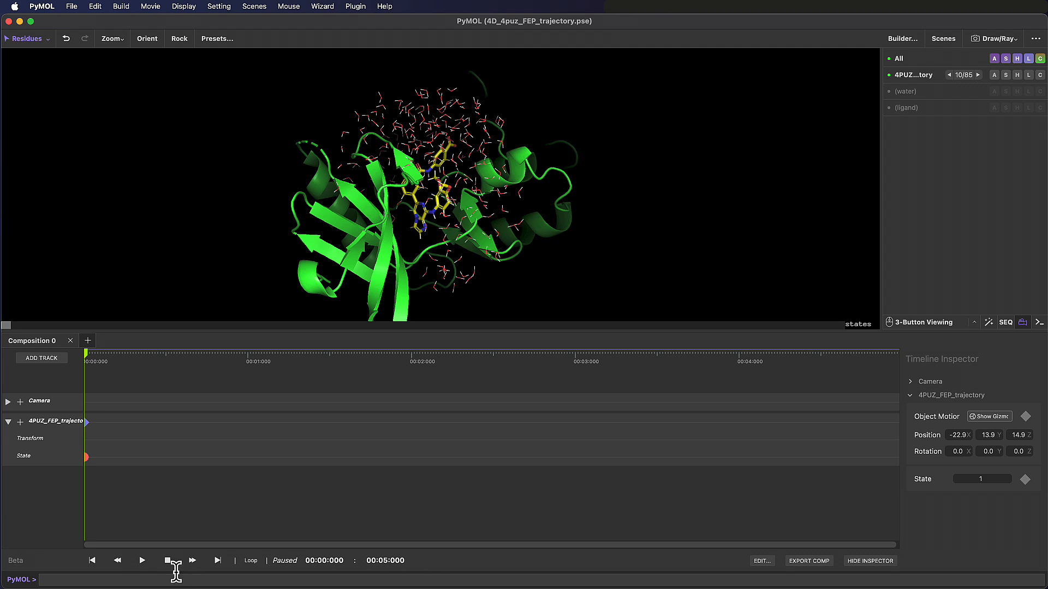
click(216, 562)
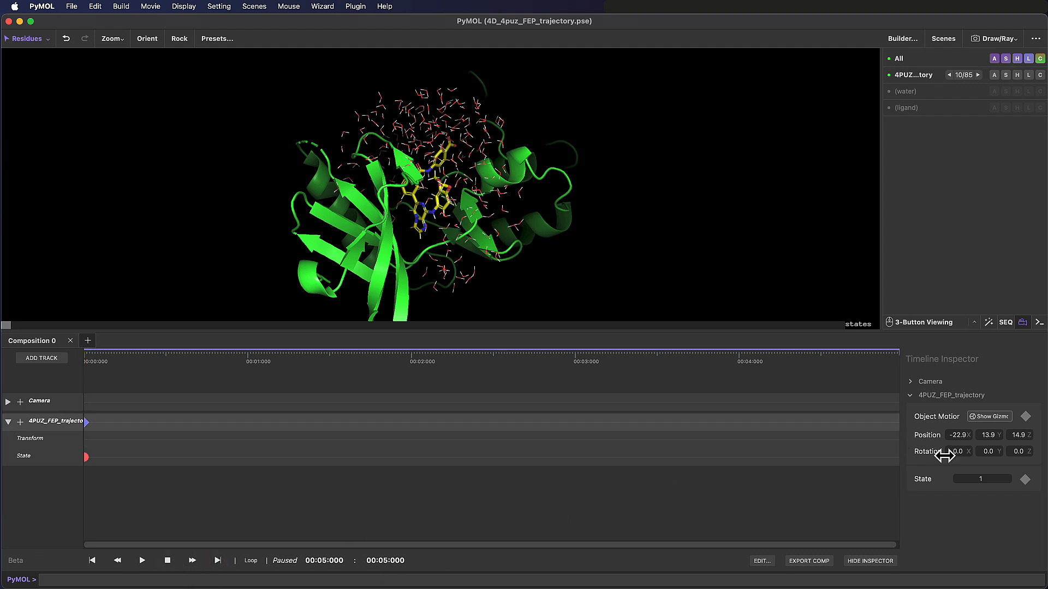
click(978, 479)
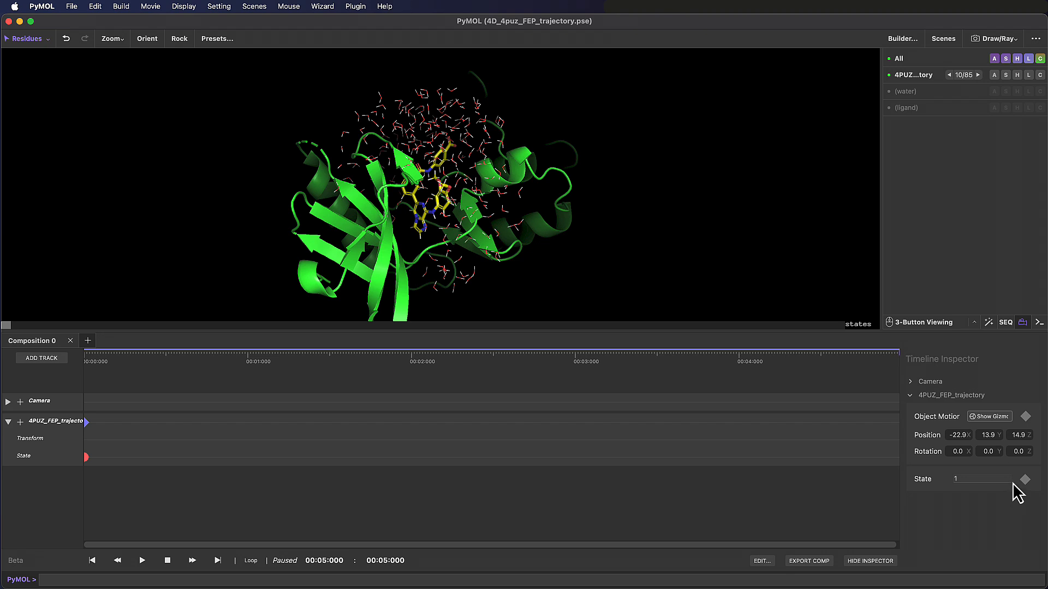
text(20)
key(Return)
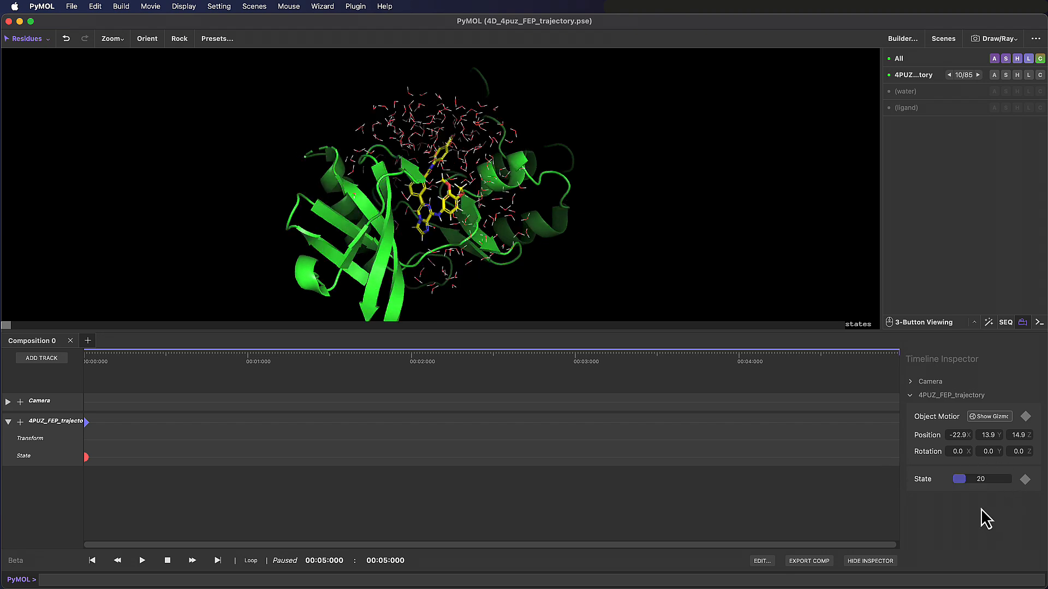
click(1026, 479)
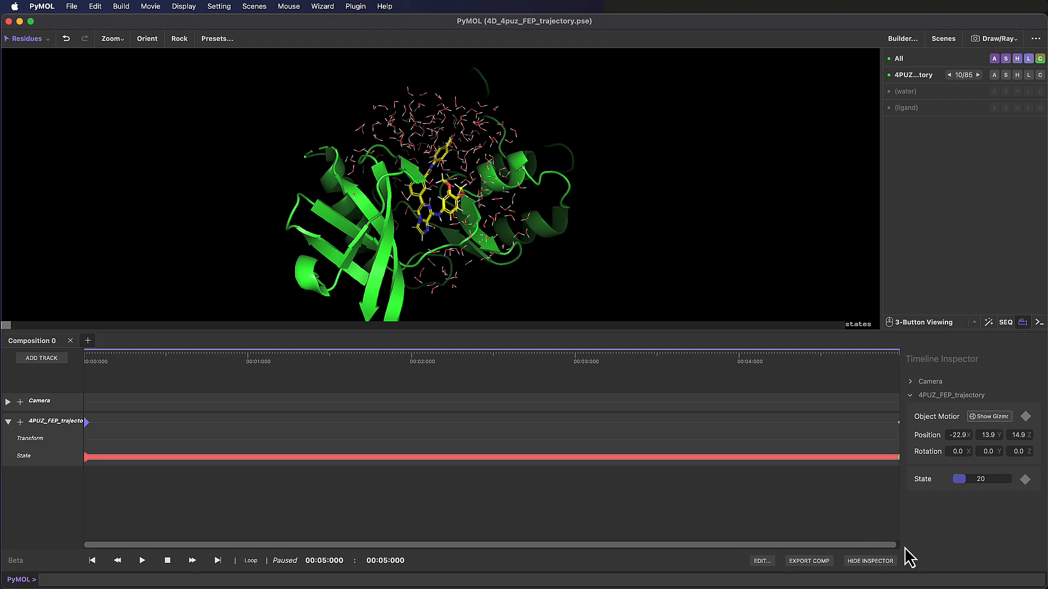
click(142, 561)
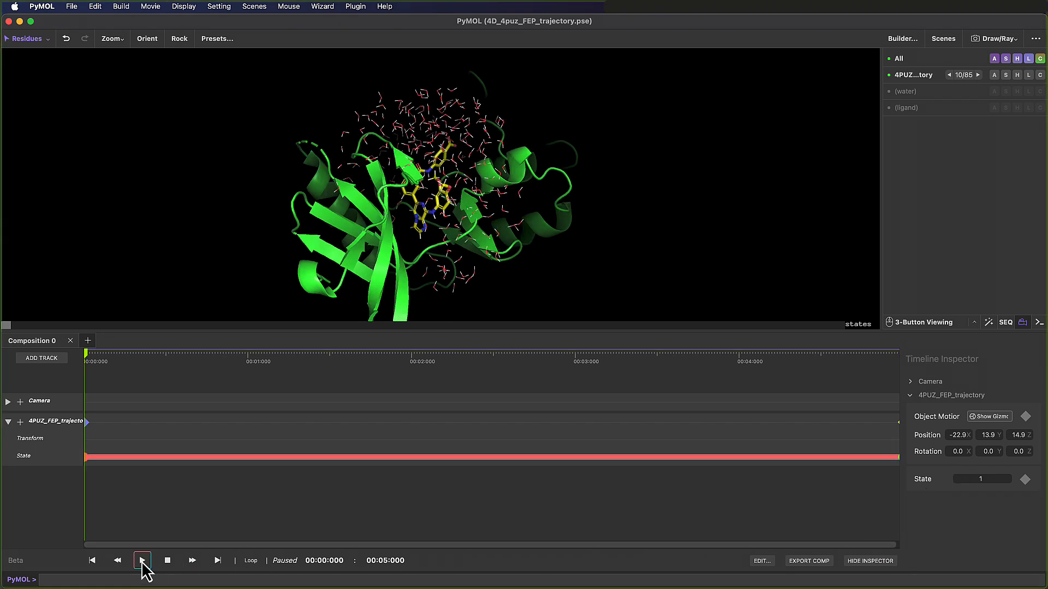
- Save the session and play the composition from the start
click(70, 9)
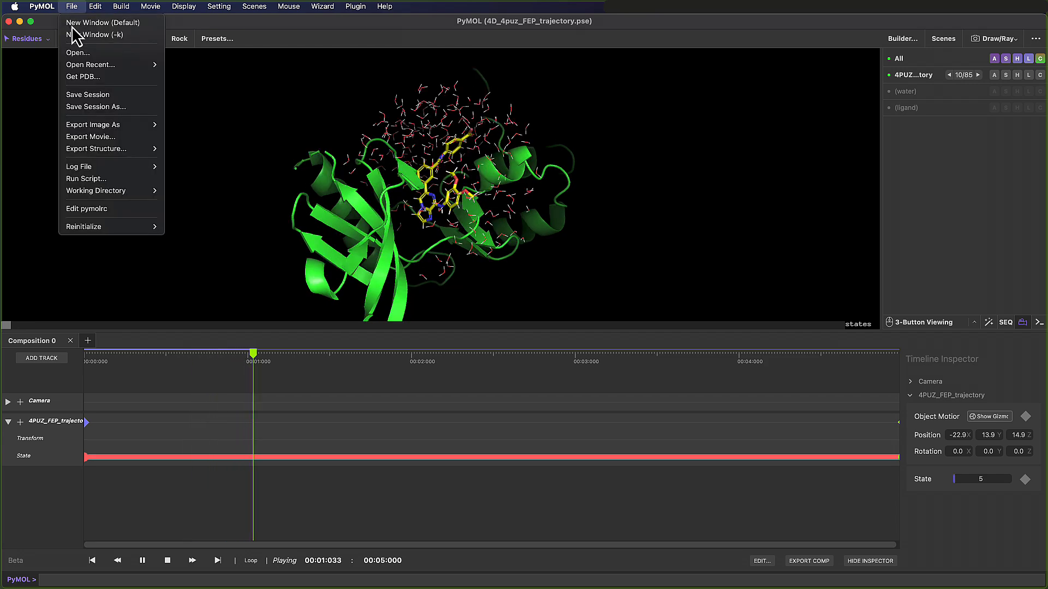
click(147, 99)
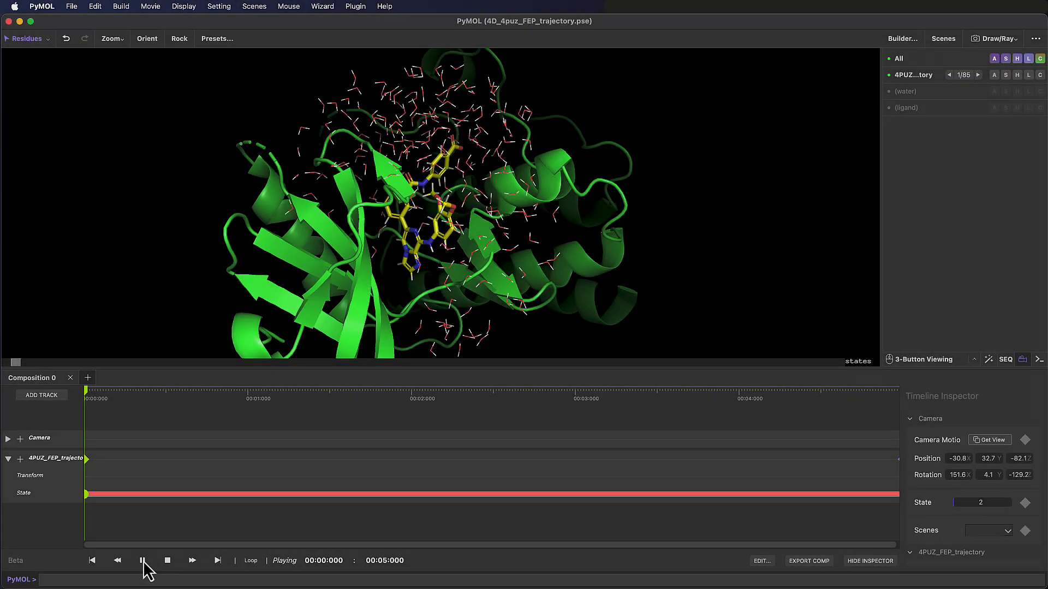
click(142, 561)
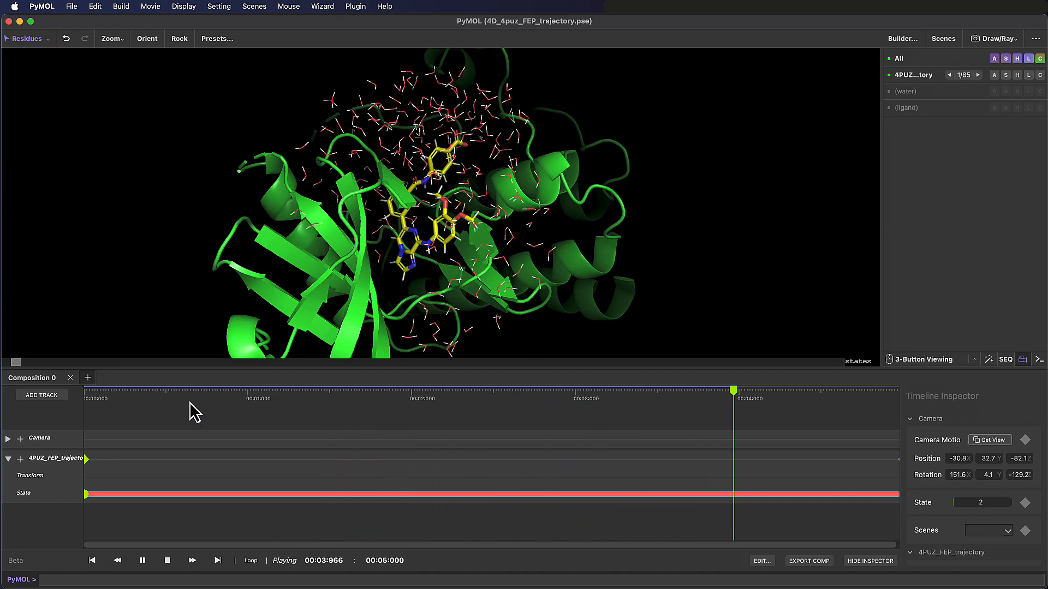
- Add a Sphere Transparency setting subtrack to the 4PUZ_FEP_trajectory track
click(20, 459)
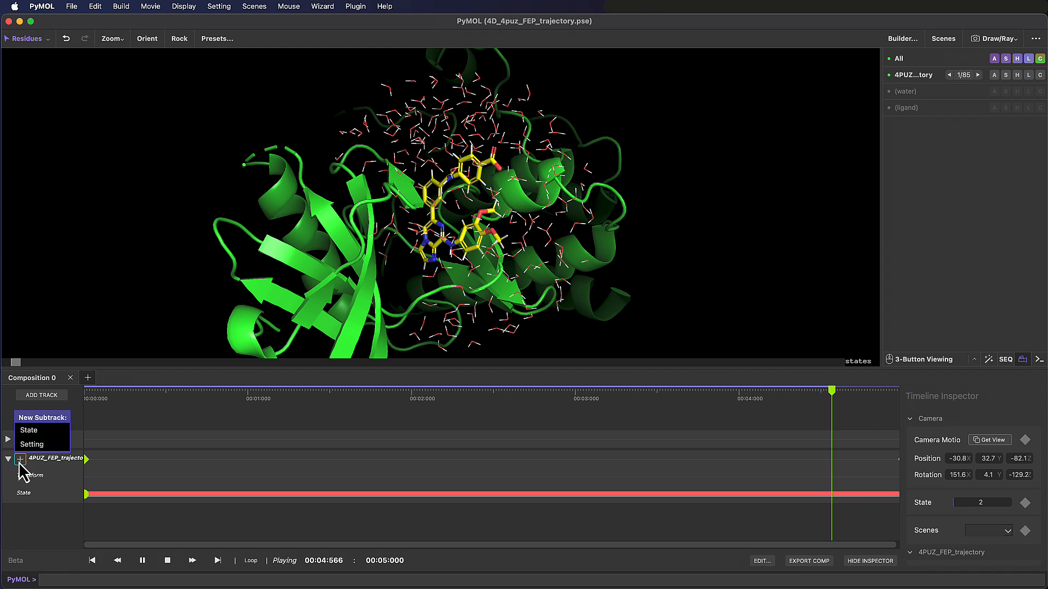
click(32, 444)
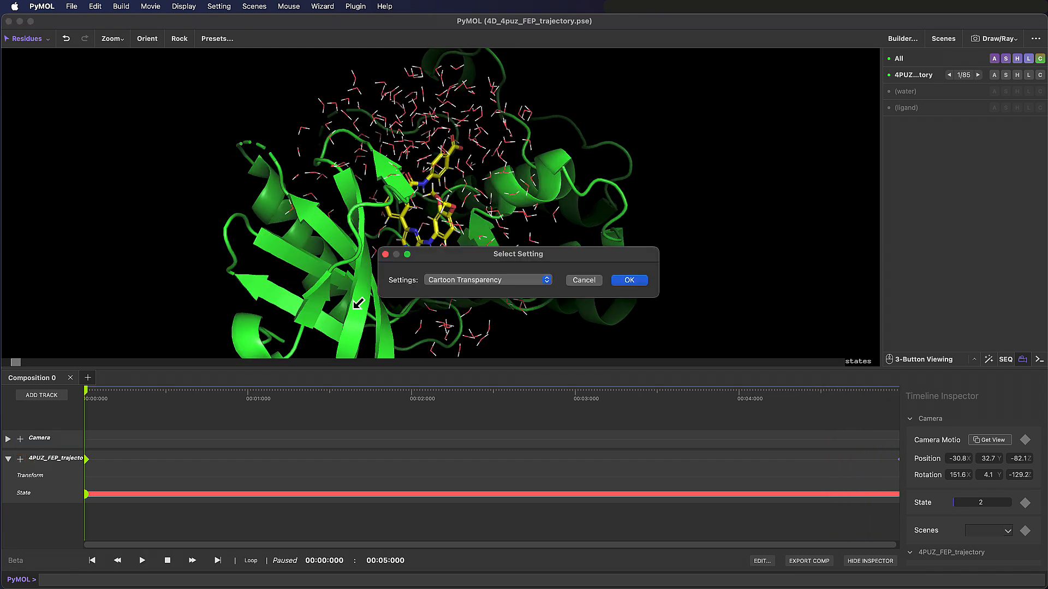
click(529, 283)
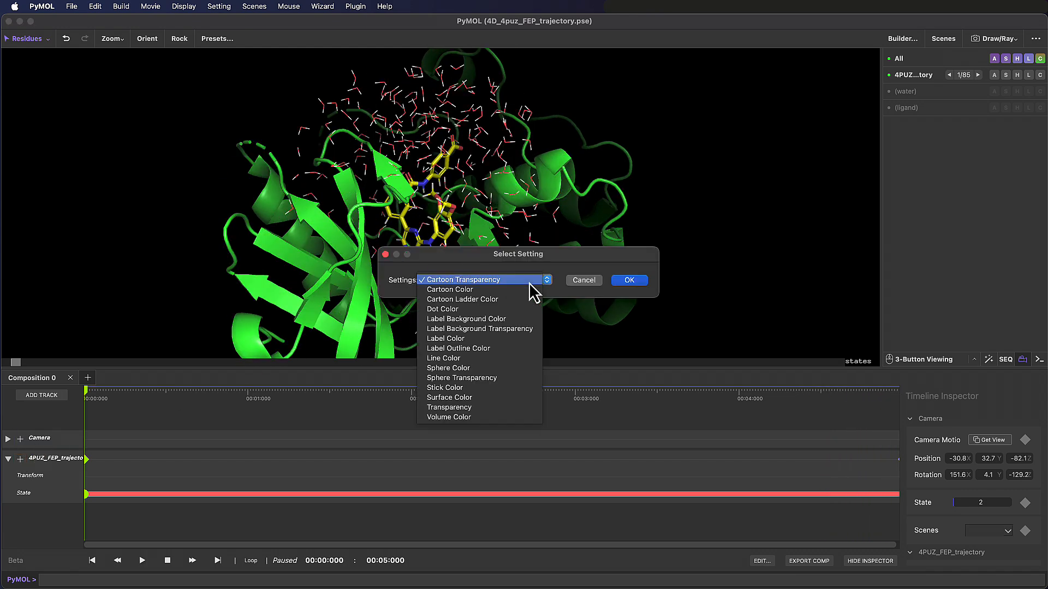
click(518, 377)
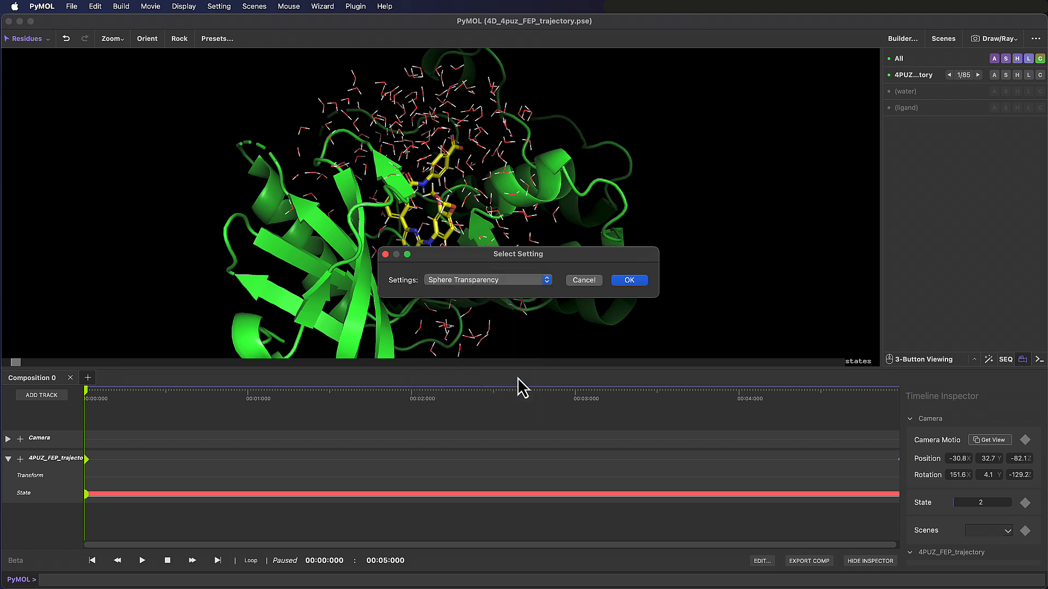
click(629, 280)
- Show spheres for the ligand and water selections
click(1006, 107)
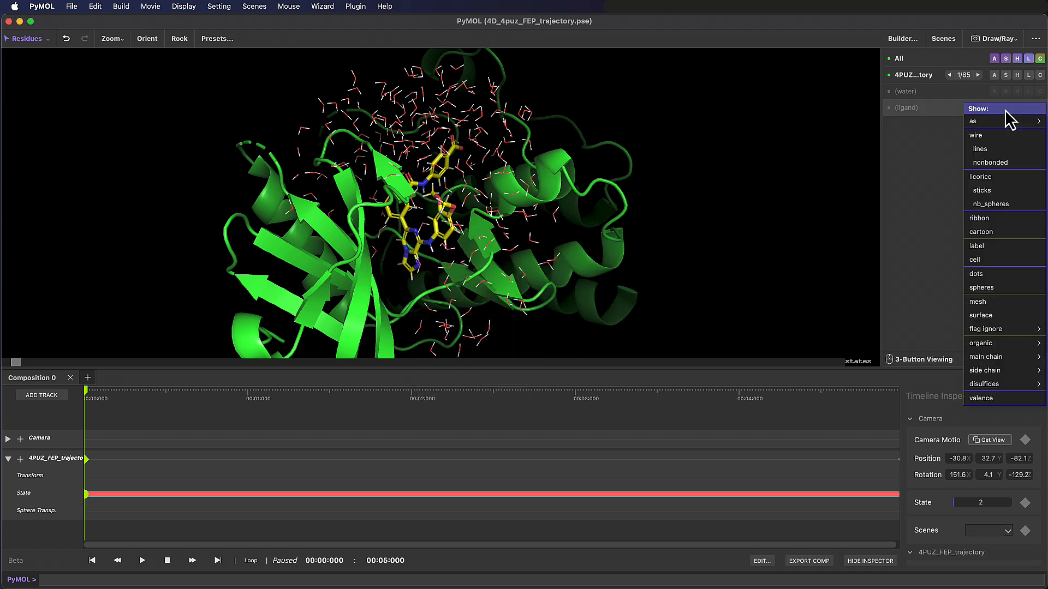
click(1001, 288)
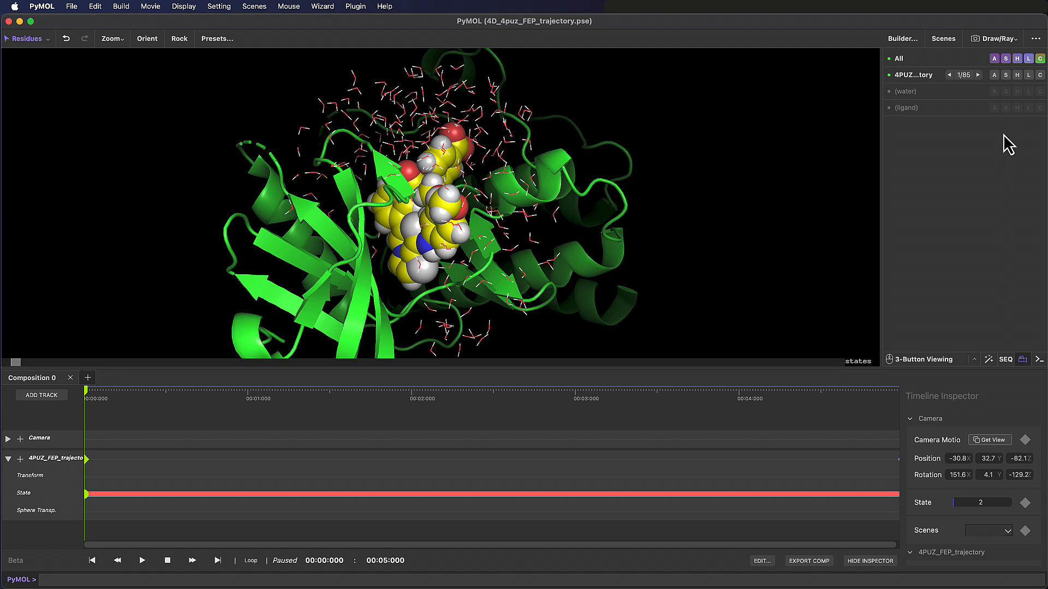
click(1006, 91)
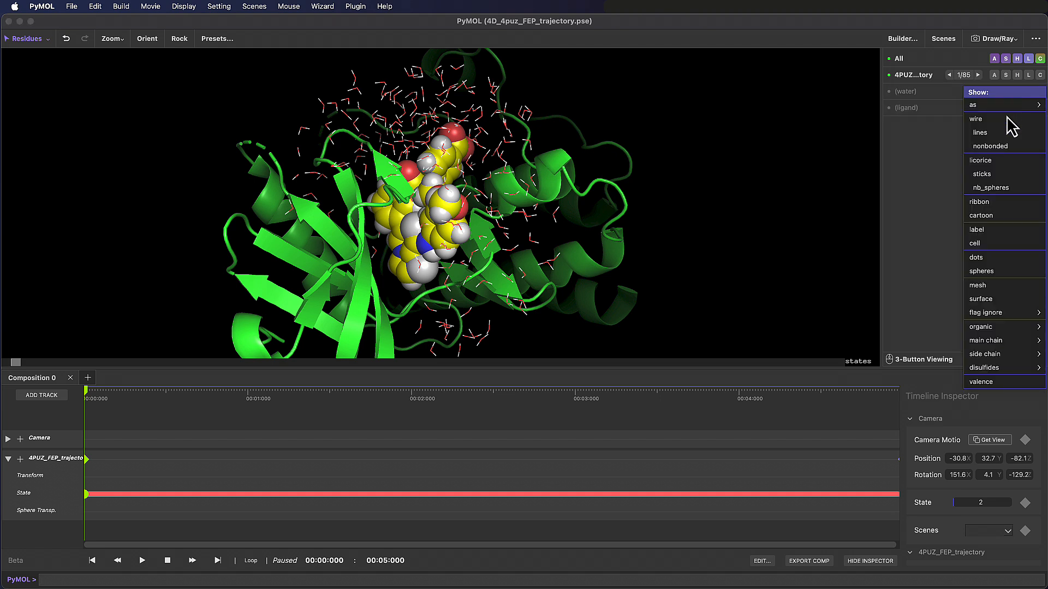
click(981, 271)
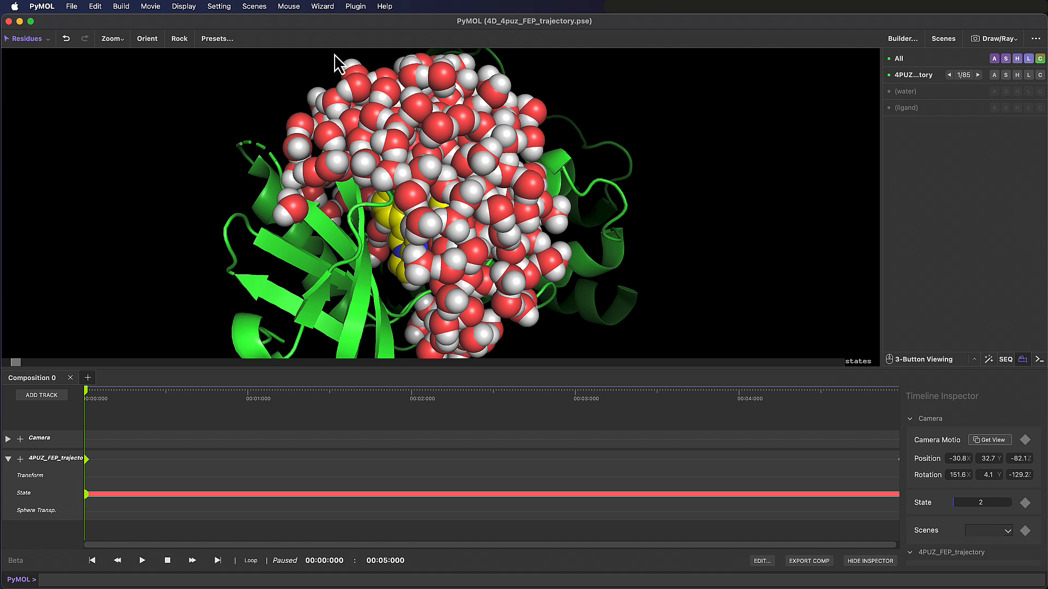
- Set the sphere transparency to 80%
click(217, 7)
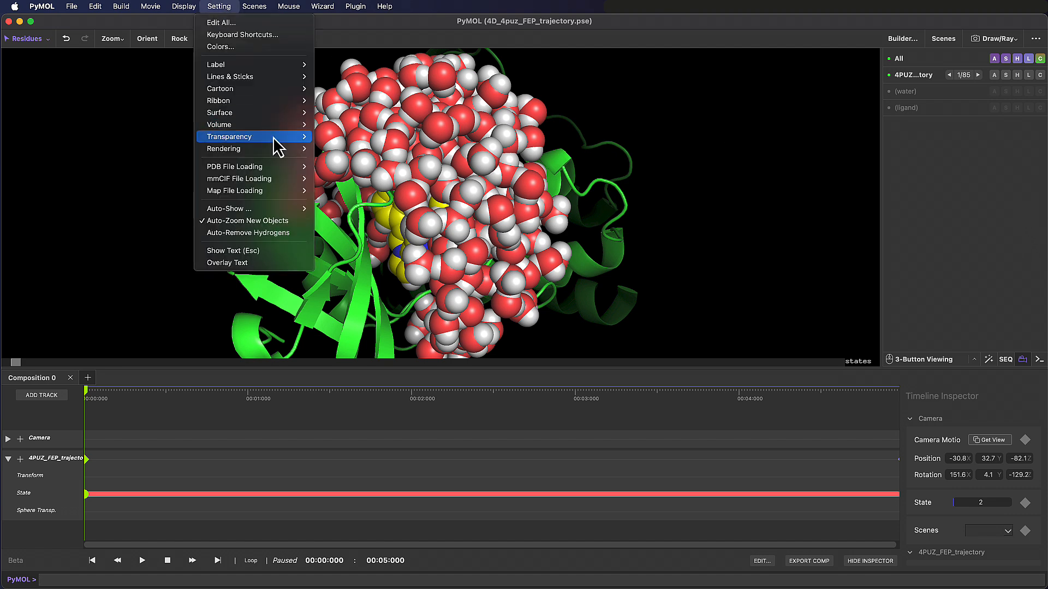
mouse_move(262, 136)
mouse_move(355, 149)
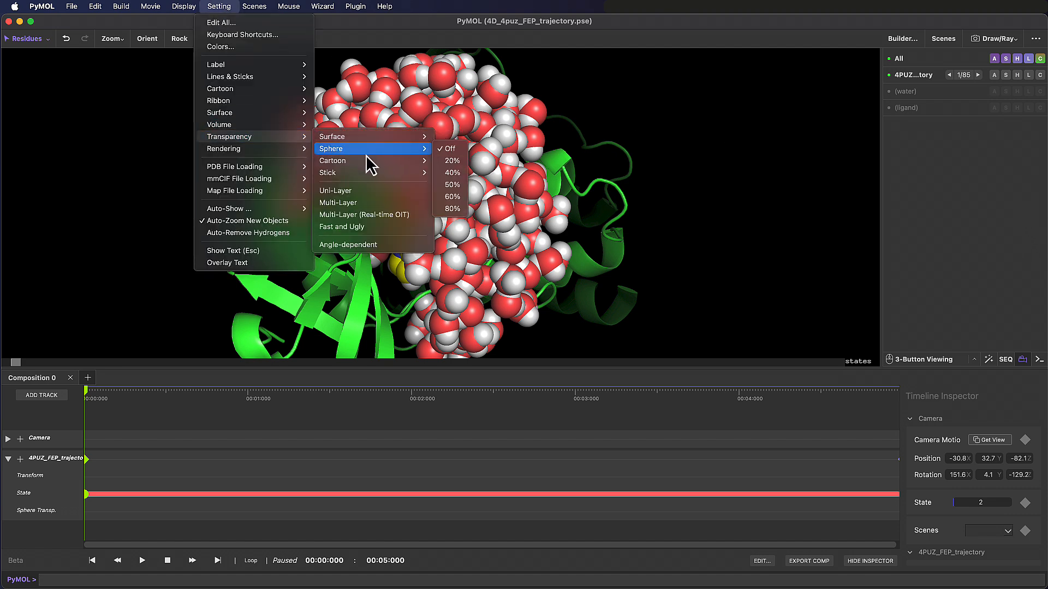
click(454, 206)
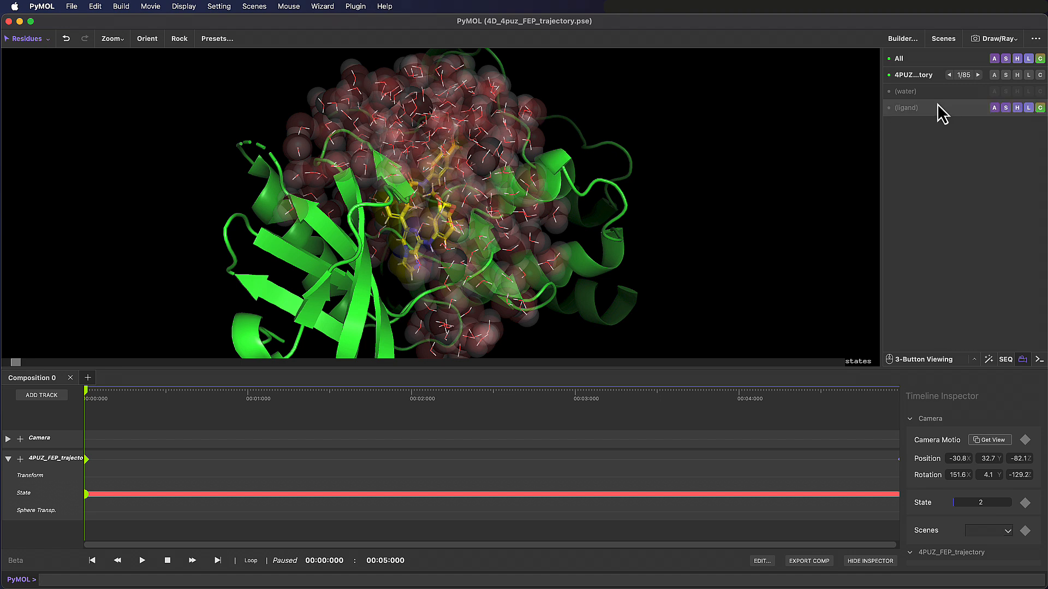
- Copy the ligand selection to a new object and rename that object ligand_copy
click(994, 109)
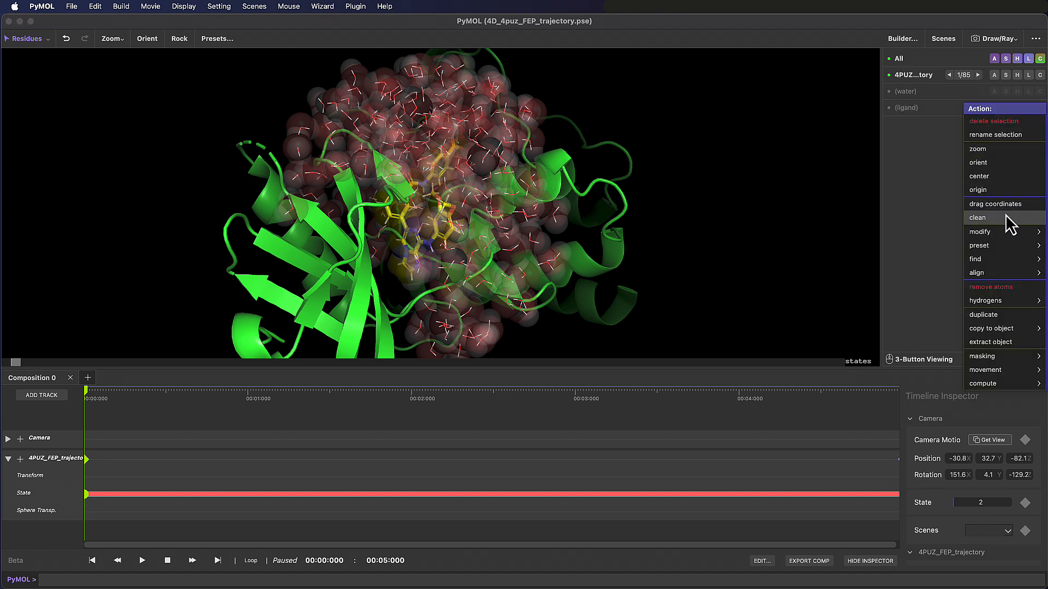
mouse_move(1009, 328)
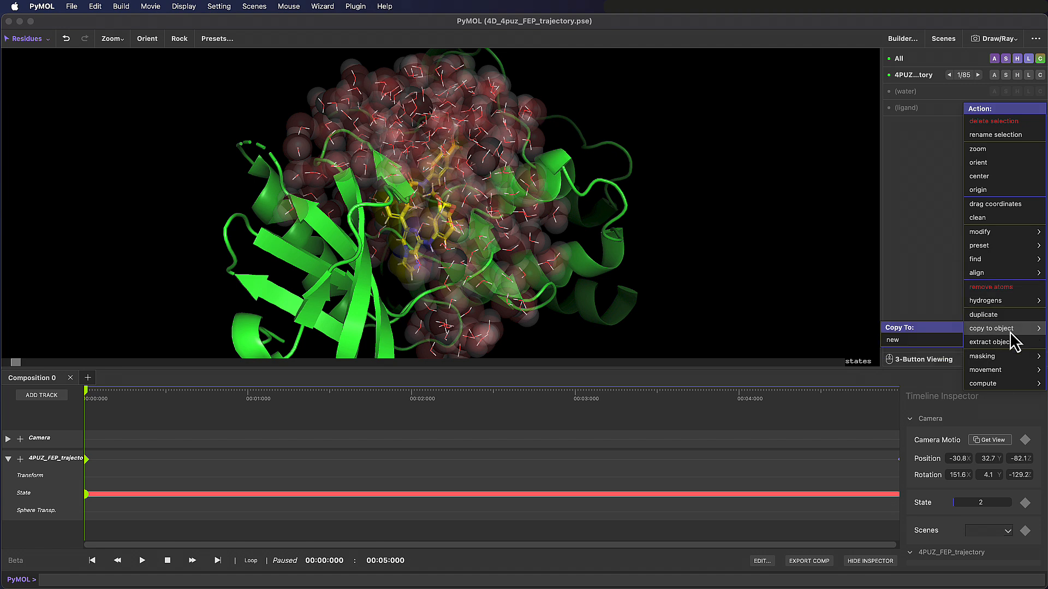
click(931, 340)
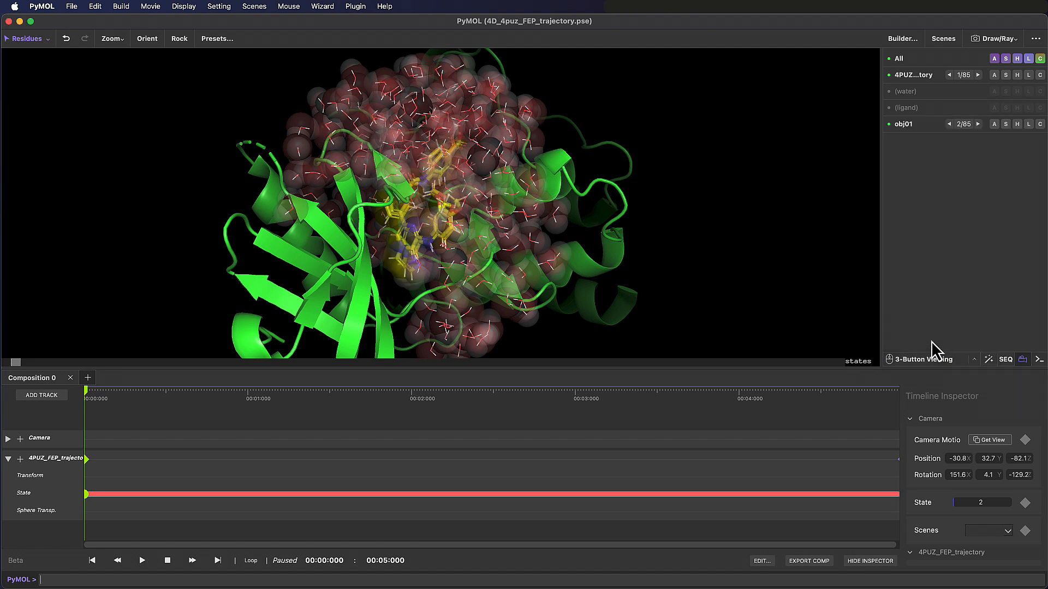
click(993, 125)
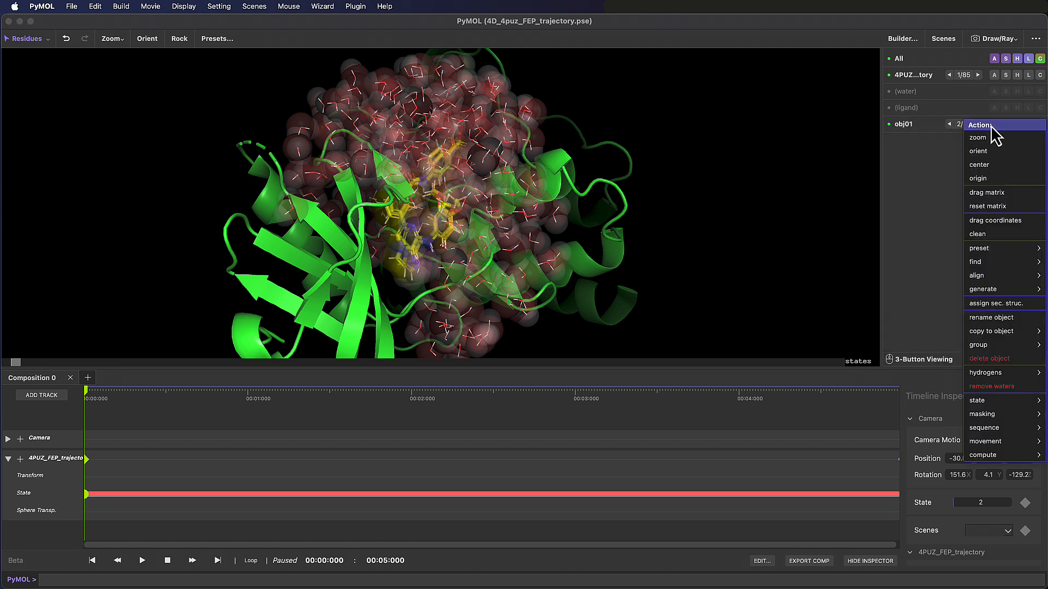
click(986, 317)
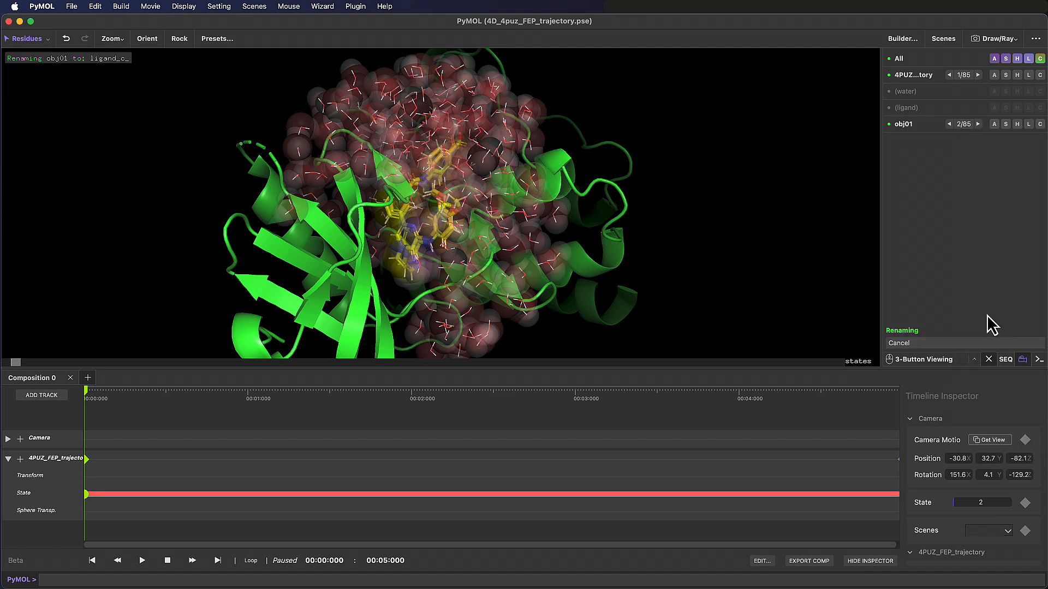
key(Return)
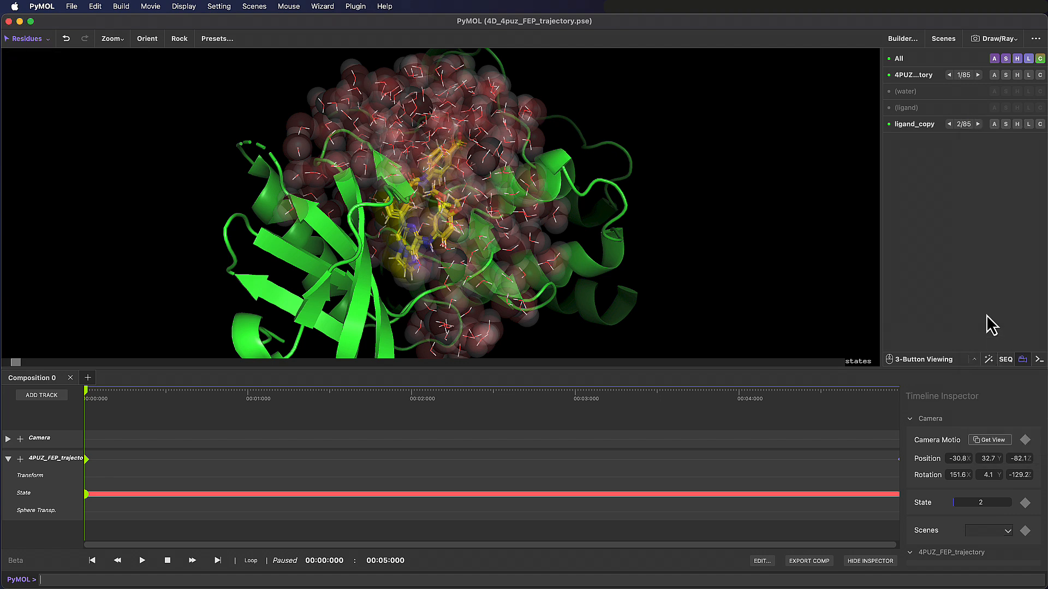
- Add a timeline track for ligand_copy with a State subtrack and expand it
click(31, 398)
mouse_move(71, 421)
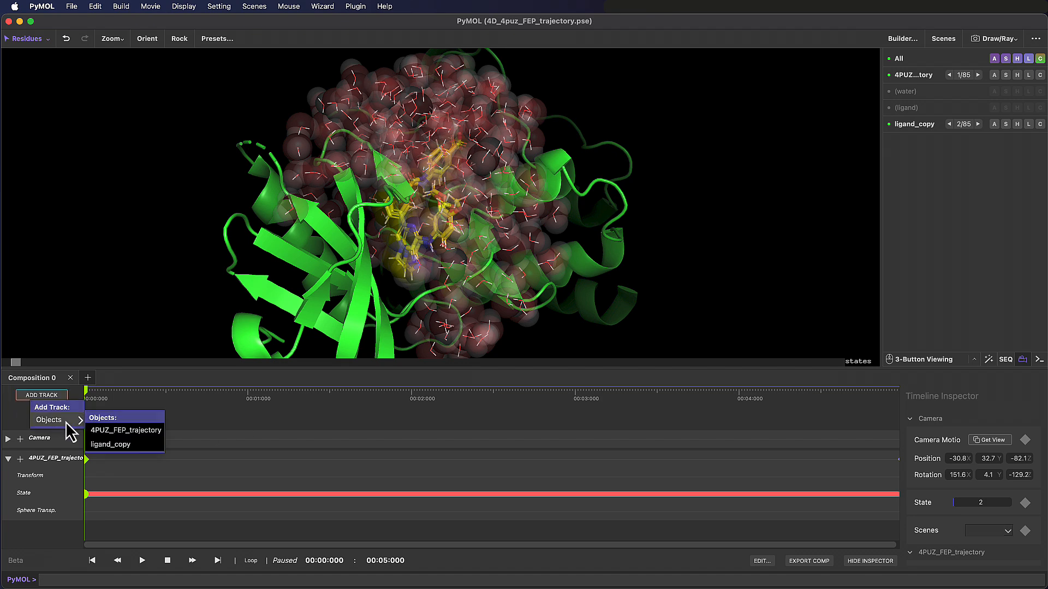
click(126, 445)
drag(93, 367, 86, 319)
click(20, 476)
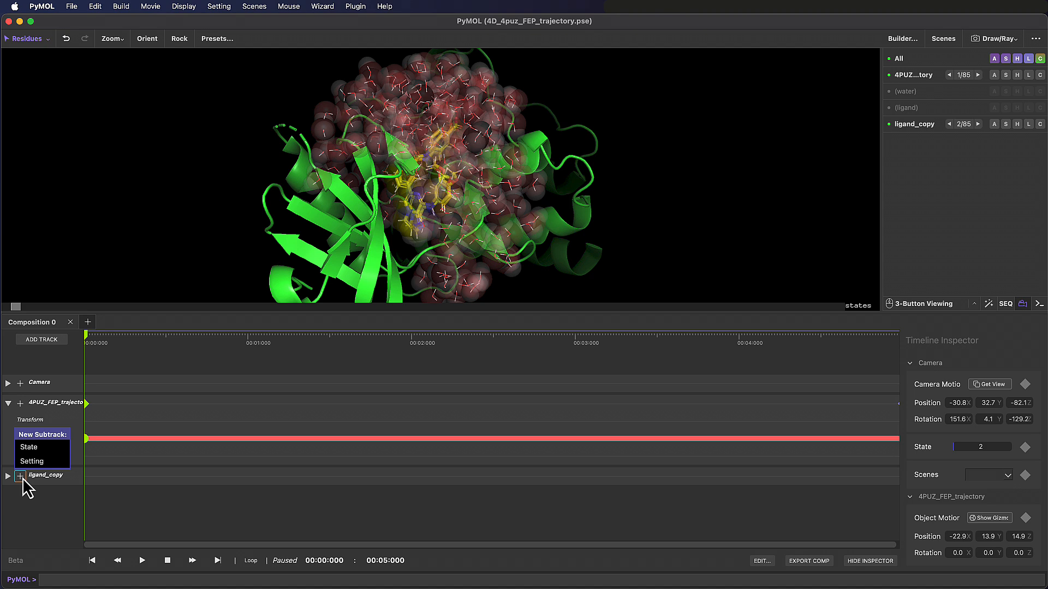
click(37, 449)
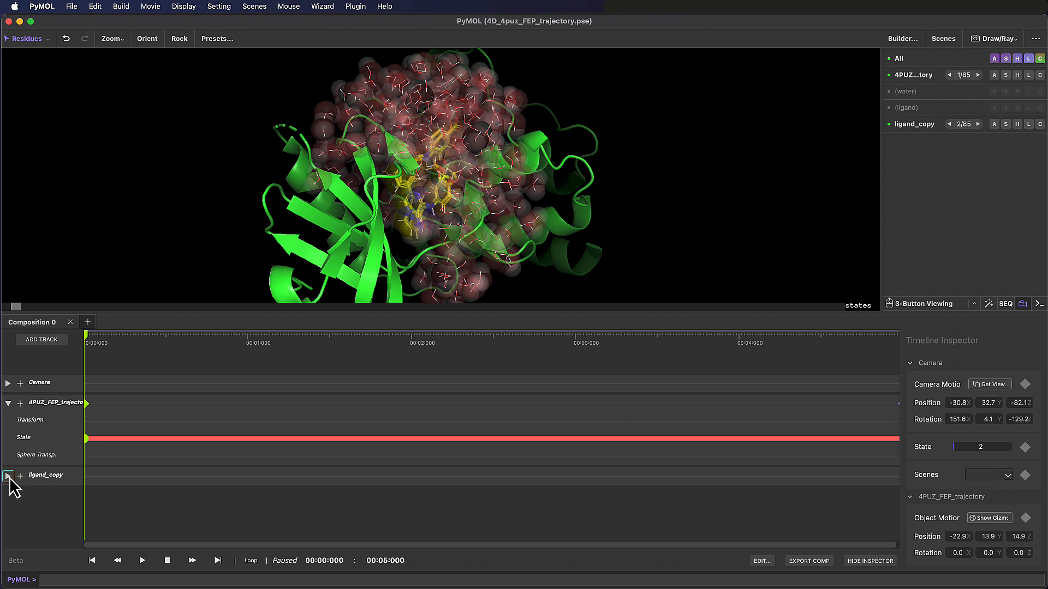
click(8, 476)
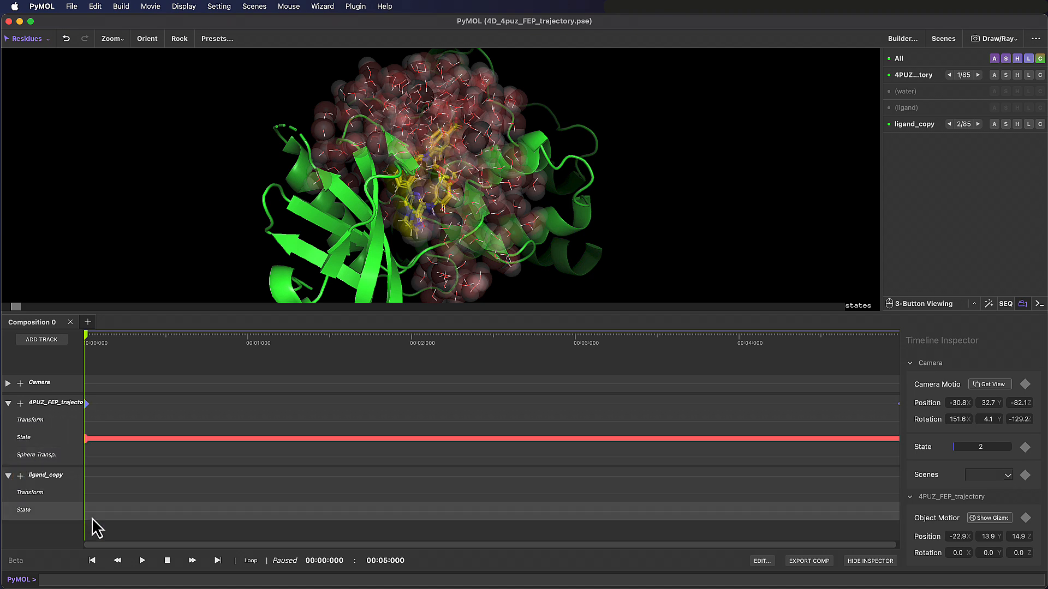
- Keyframe ligand_copy's state at 1 at the start and 20 at the end of the 5-second composition
click(912, 363)
click(913, 376)
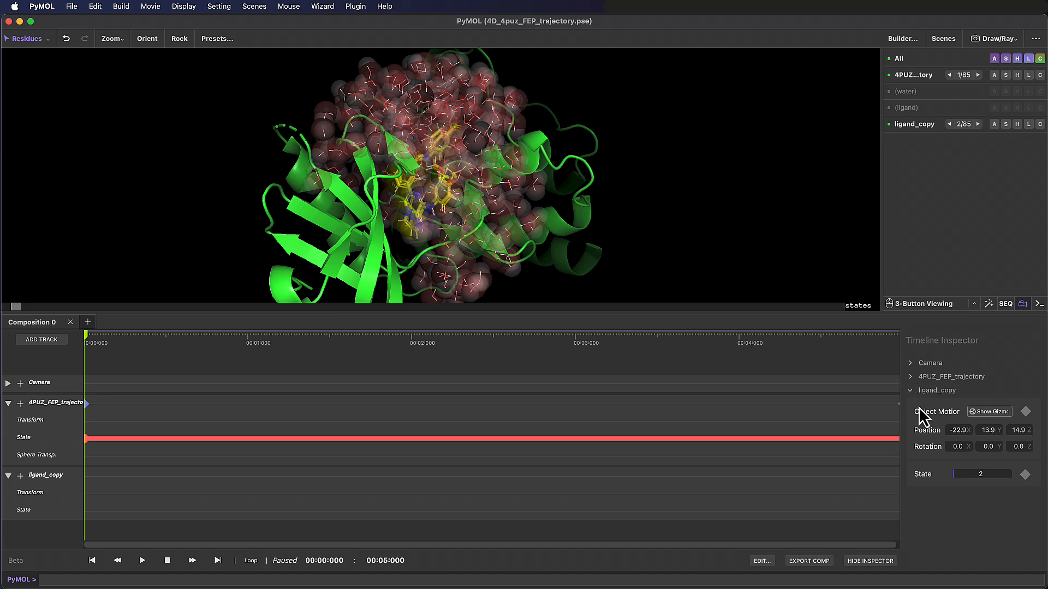
drag(997, 474, 932, 476)
click(990, 476)
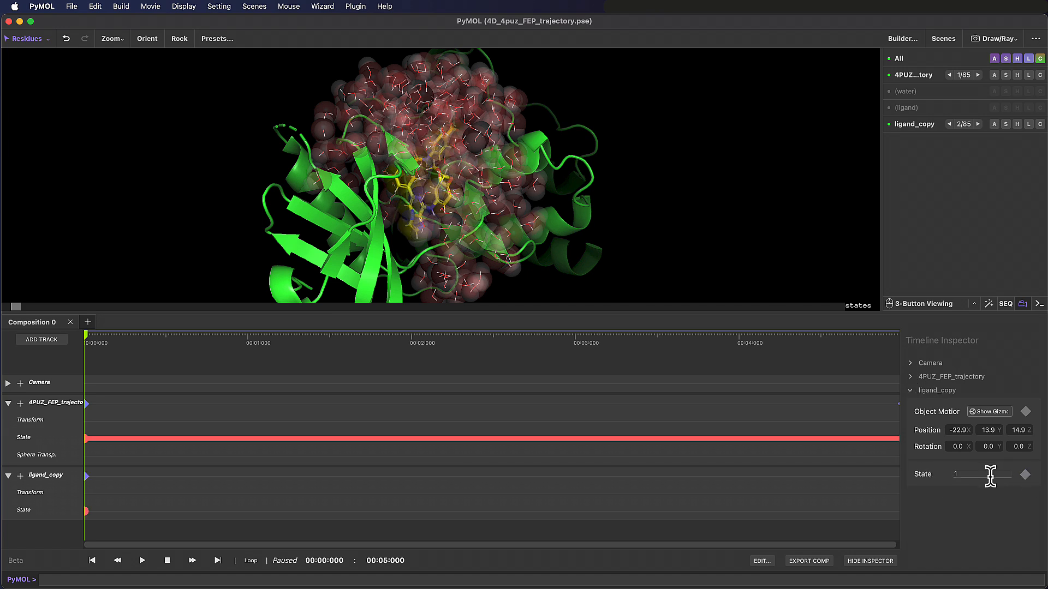
text(20)
click(218, 560)
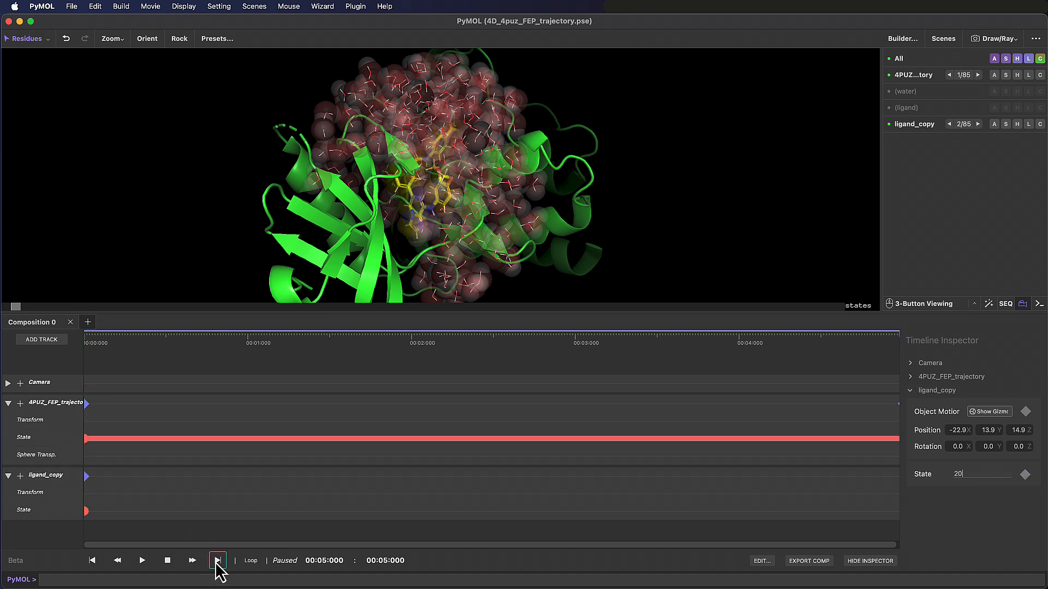
key(Return)
- Play the composition from the start to check that both objects animate together
click(91, 560)
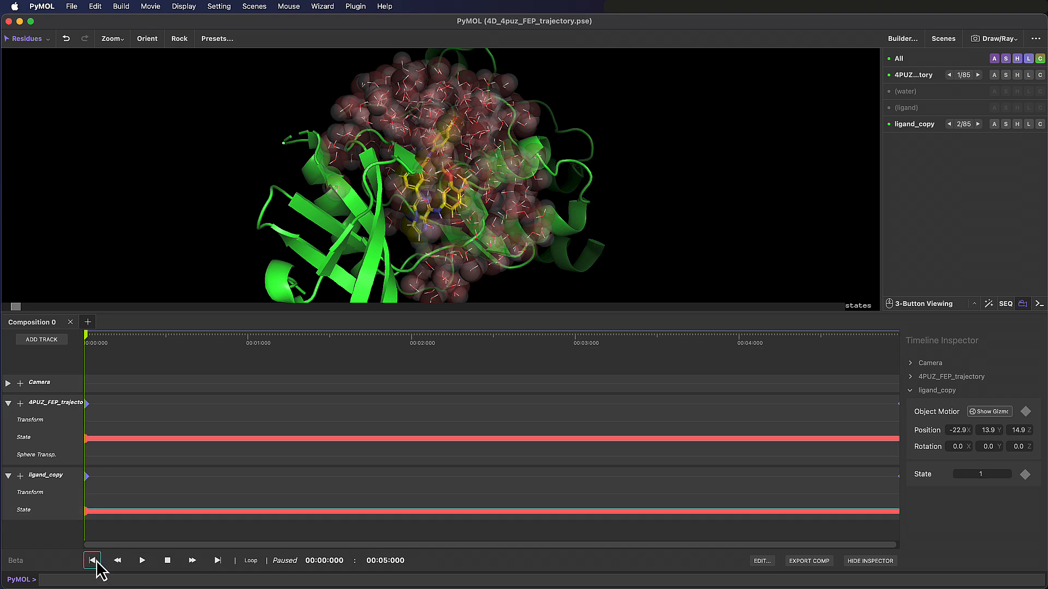
click(142, 560)
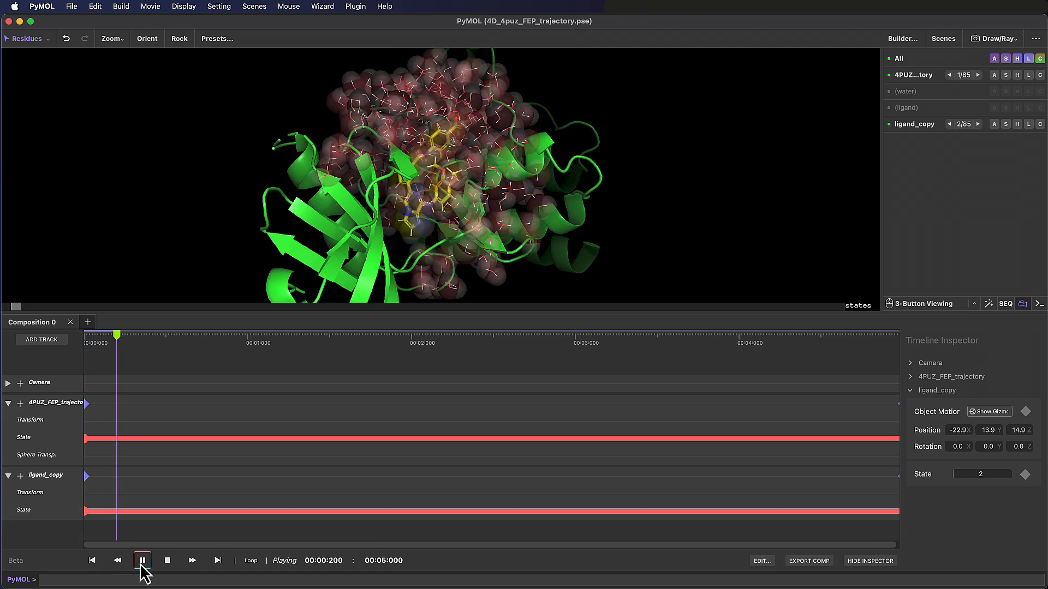
click(168, 561)
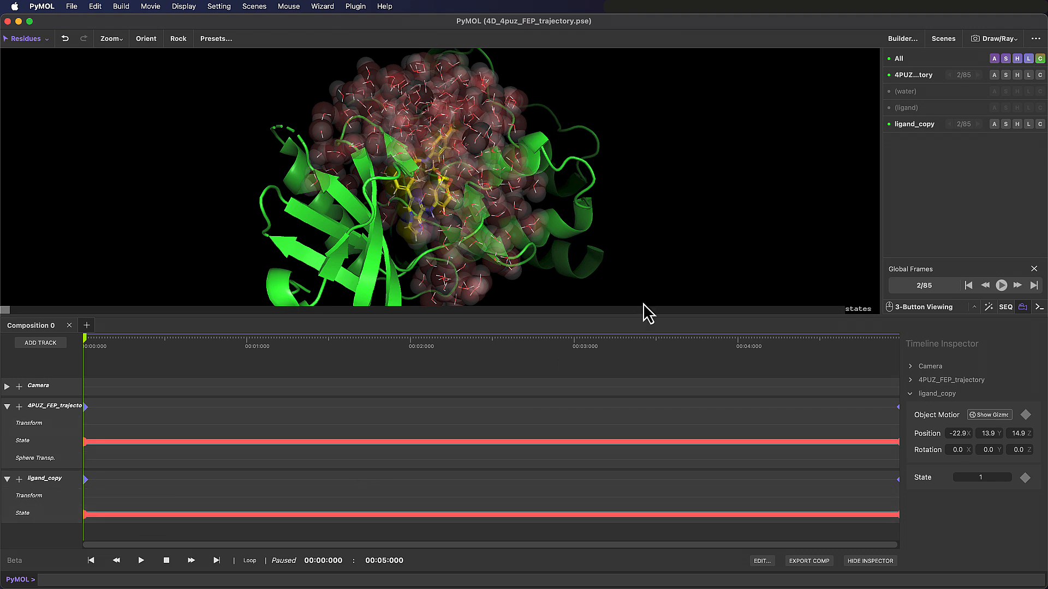
- Hide all spheres on the 4PUZ_FEP_trajectory object and disable ligand_copy
click(1016, 91)
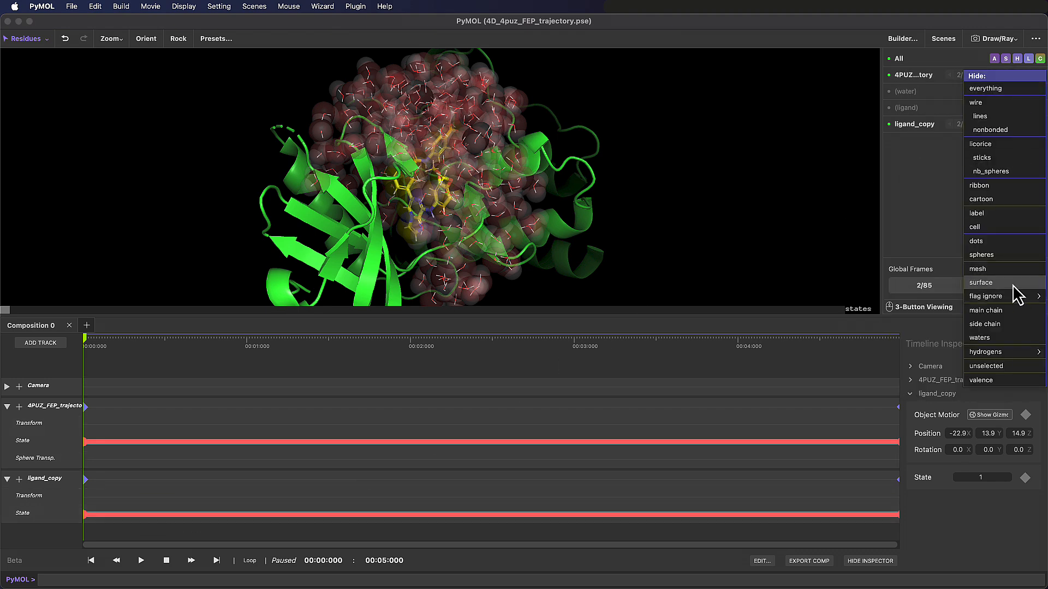
click(1003, 261)
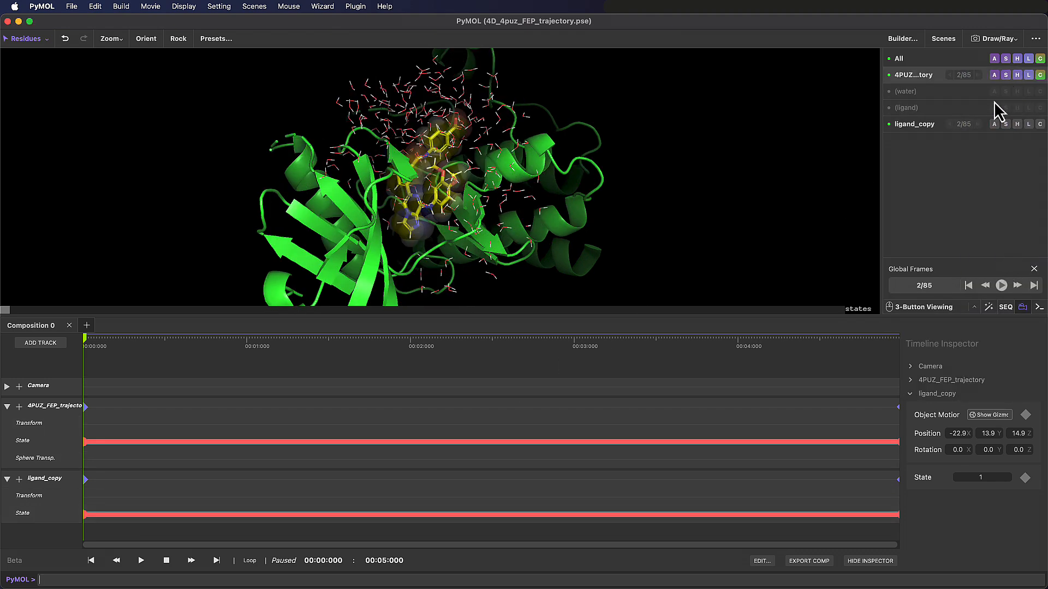
click(920, 125)
click(1006, 77)
click(945, 196)
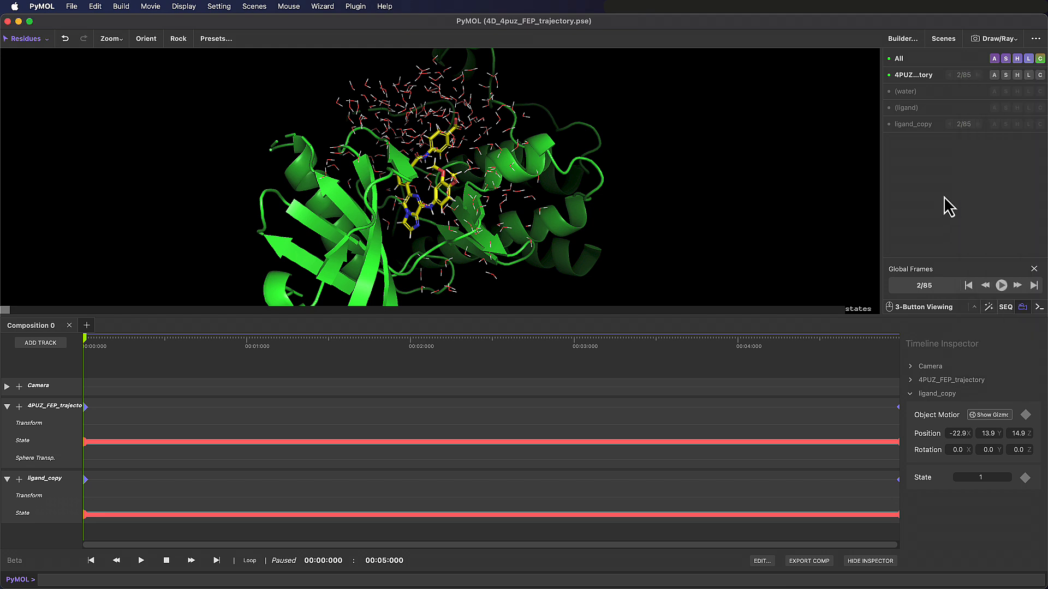
- Show spheres for the water selection and check them by toggling the trajectory and ligand_copy objects, leaving ligand_copy disabled
click(1005, 92)
click(996, 271)
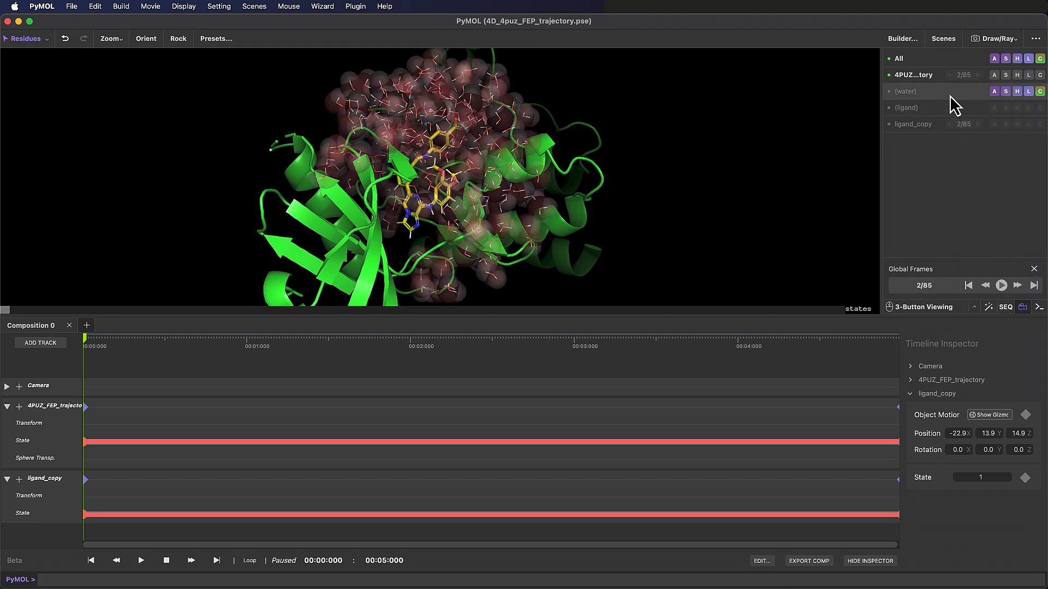
click(923, 75)
click(924, 78)
click(930, 125)
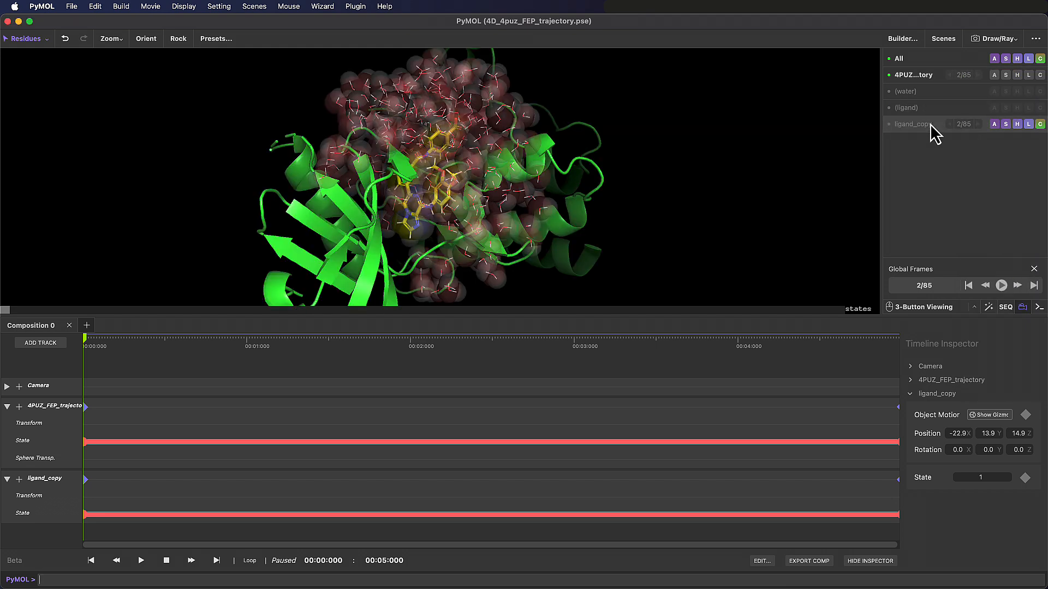
click(931, 125)
click(931, 125)
- Keyframe the trajectory's sphere transparency at 0.80 at the start and 1.00 at 00:01:000
right_click(92, 460)
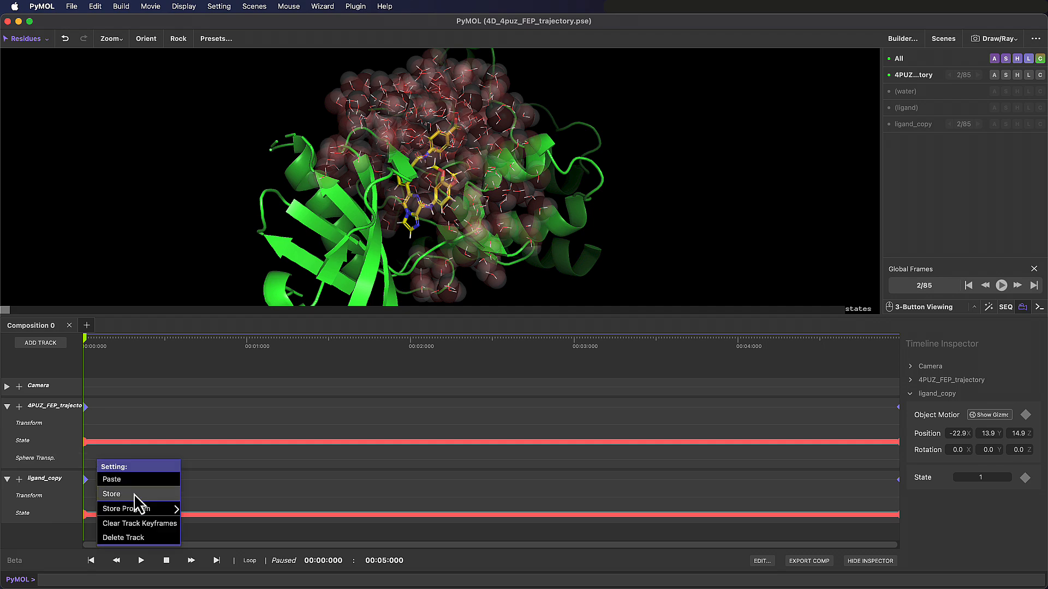
click(136, 499)
click(910, 381)
drag(95, 340, 247, 341)
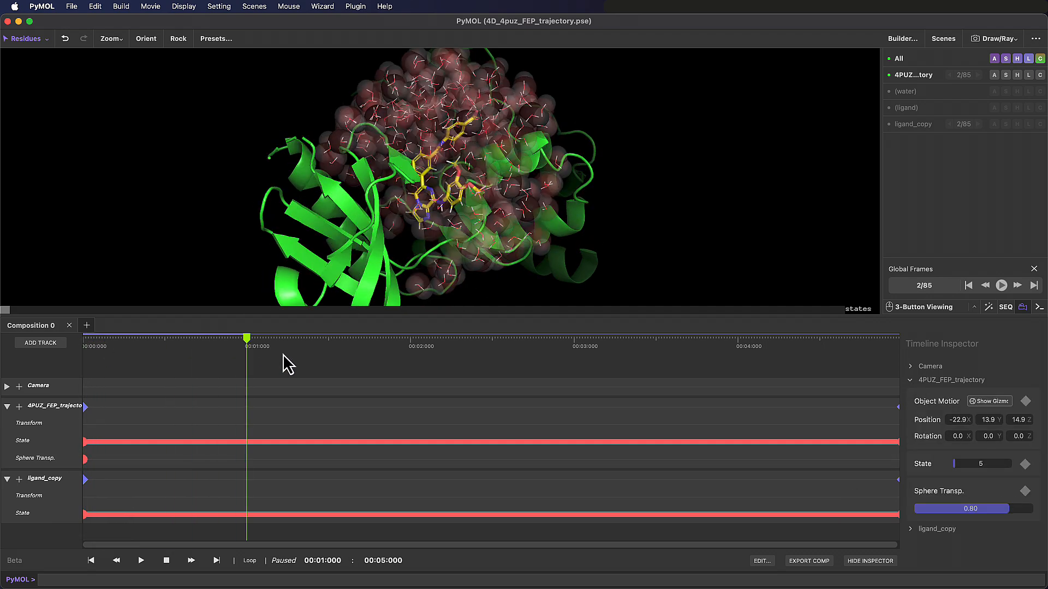
drag(1009, 509, 1035, 508)
click(1025, 491)
- Shift the trajectory's two sphere transparency keyframes to about 0.9 s and 1.5 s to free the start
drag(247, 460, 334, 460)
drag(246, 340, 330, 342)
drag(85, 460, 230, 460)
drag(330, 341, 101, 342)
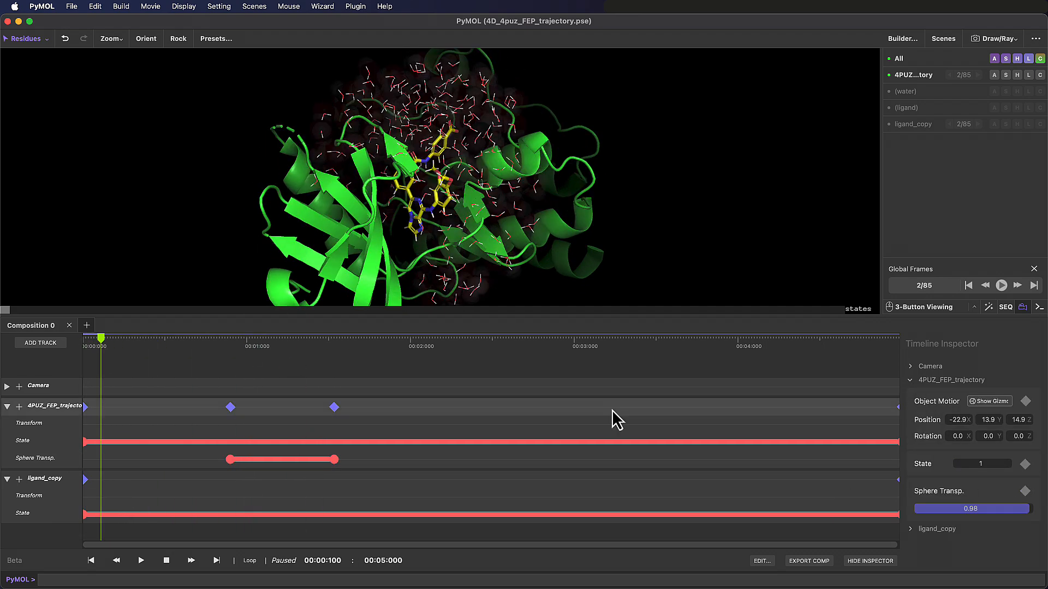
- Add a sphere transparency keyframe of 1.00 at the start of the trajectory track
mouse_move(1030, 509)
mouse_down()
mouse_move(933, 508)
mouse_move(1042, 510)
mouse_up()
mouse_move(101, 340)
mouse_down()
mouse_move(232, 342)
mouse_move(107, 341)
mouse_up()
drag(1009, 508, 1038, 509)
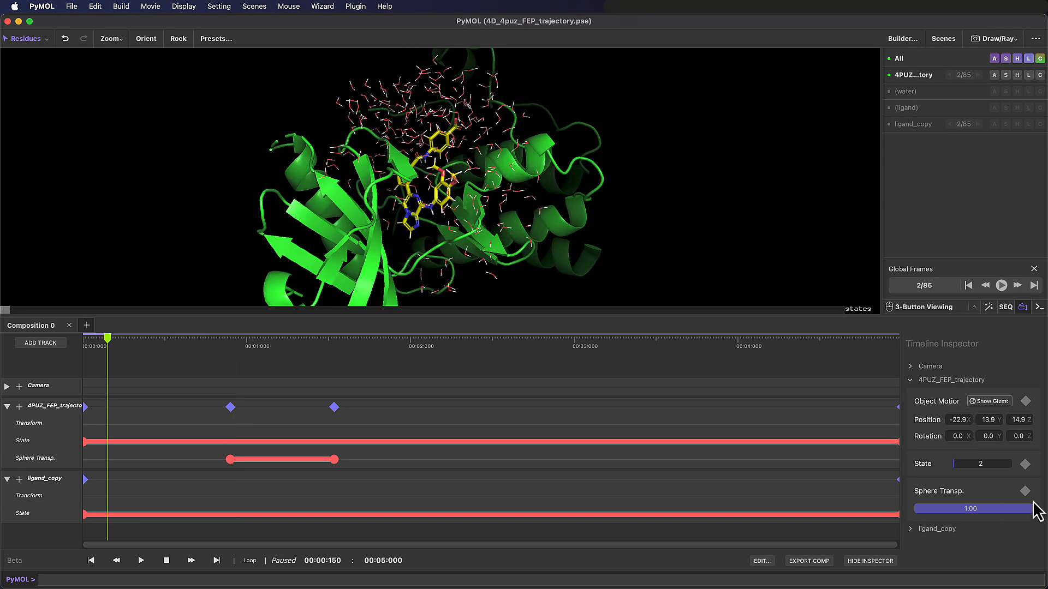
click(1025, 491)
drag(107, 460, 85, 460)
- Retime the trajectory's other two sphere transparency keyframes to about 1 s and 2 s
drag(231, 460, 209, 460)
drag(334, 460, 407, 460)
drag(208, 460, 251, 460)
- Play the composition from the start to preview the water spheres fading in and out
click(90, 561)
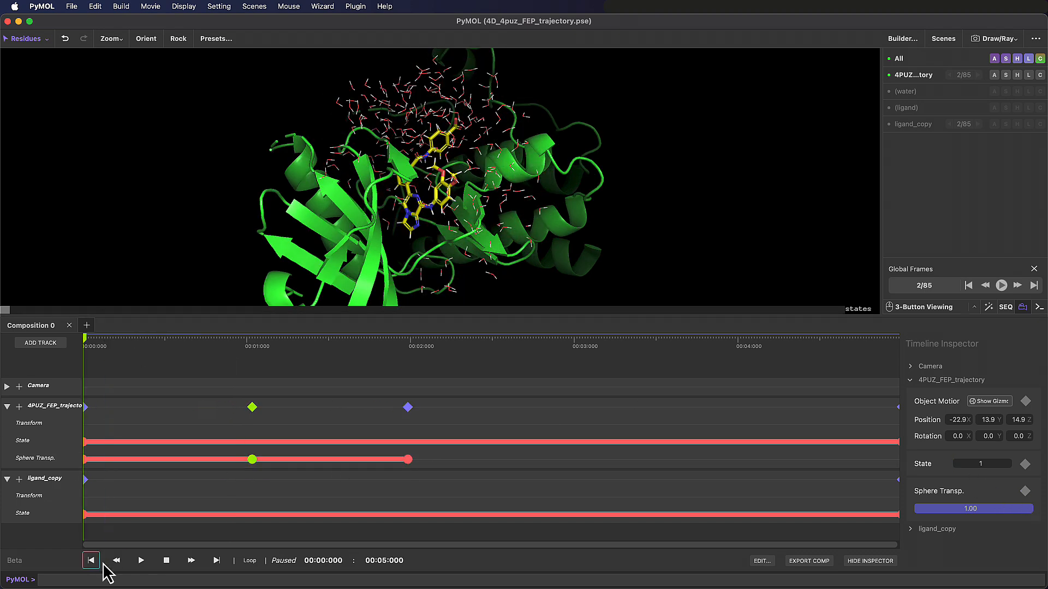
click(140, 560)
click(166, 561)
- Move the playhead to 00:02:200 and add a Sphere Transparency setting subtrack to the ligand_copy track
drag(123, 345, 444, 345)
click(19, 478)
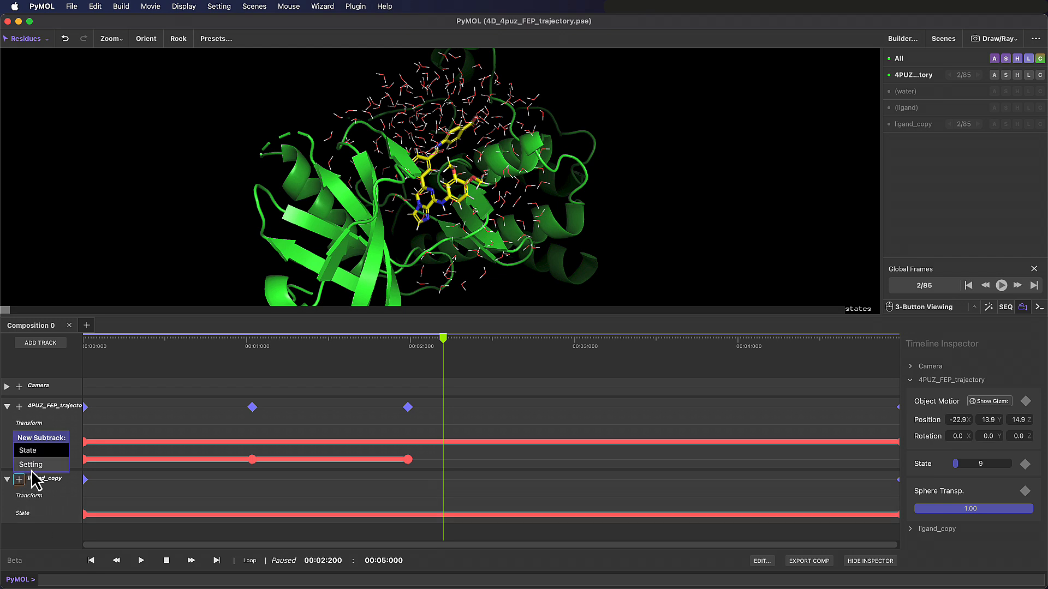
click(34, 474)
click(485, 281)
click(462, 378)
click(633, 281)
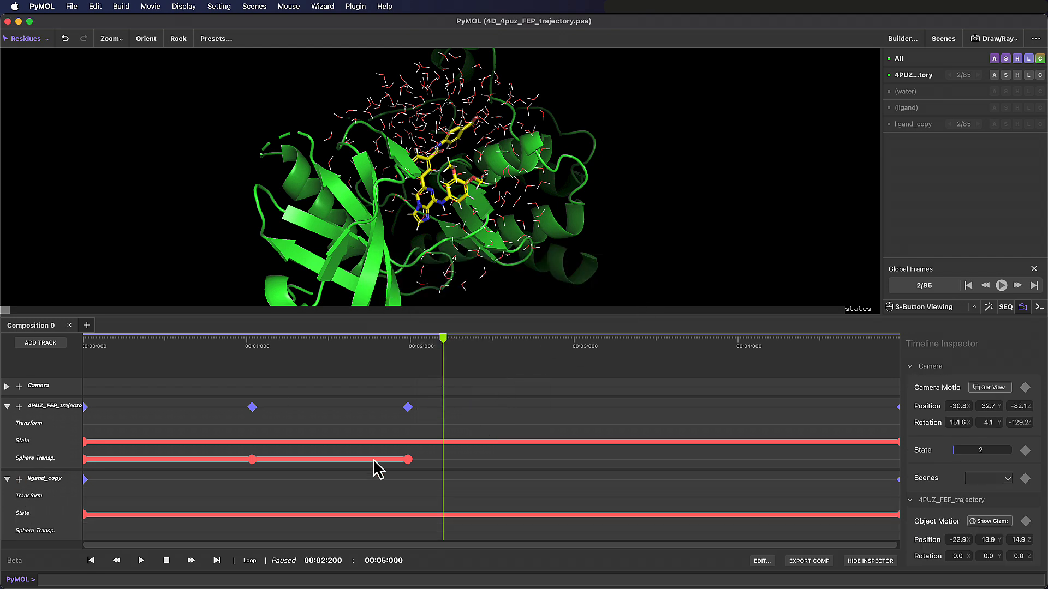
- Display only ligand_copy, store its sphere transparency of 0.80 as a keyframe and move it to about 3.6 s
drag(363, 311, 363, 293)
scroll(959, 515, down, 5)
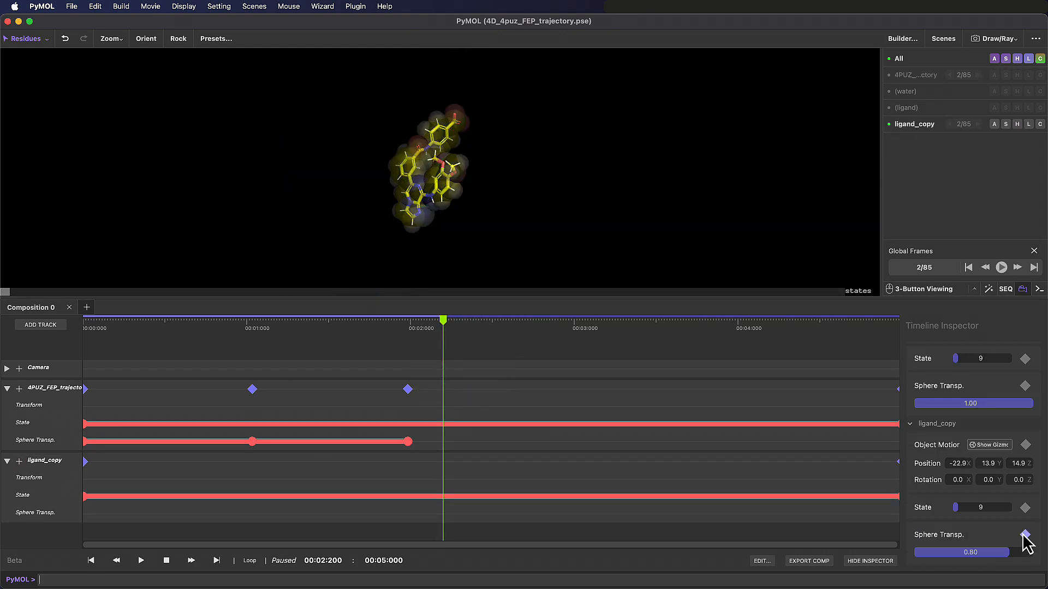
click(1025, 536)
drag(444, 463, 714, 463)
- Add further ligand_copy sphere transparency keyframes, with 0.00 as the last value, and place them at about 2.3 s and 4 s
drag(1010, 552, 1033, 553)
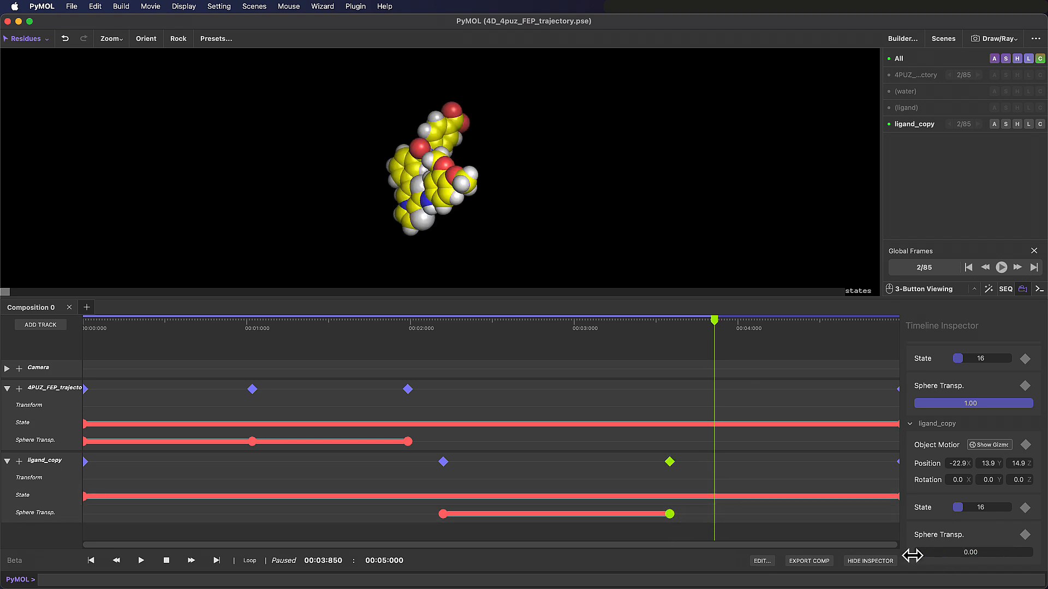
click(476, 323)
drag(713, 514, 738, 514)
drag(443, 514, 465, 515)
- Enable the trajectory object and scrub the timeline to check the sphere fades
click(906, 75)
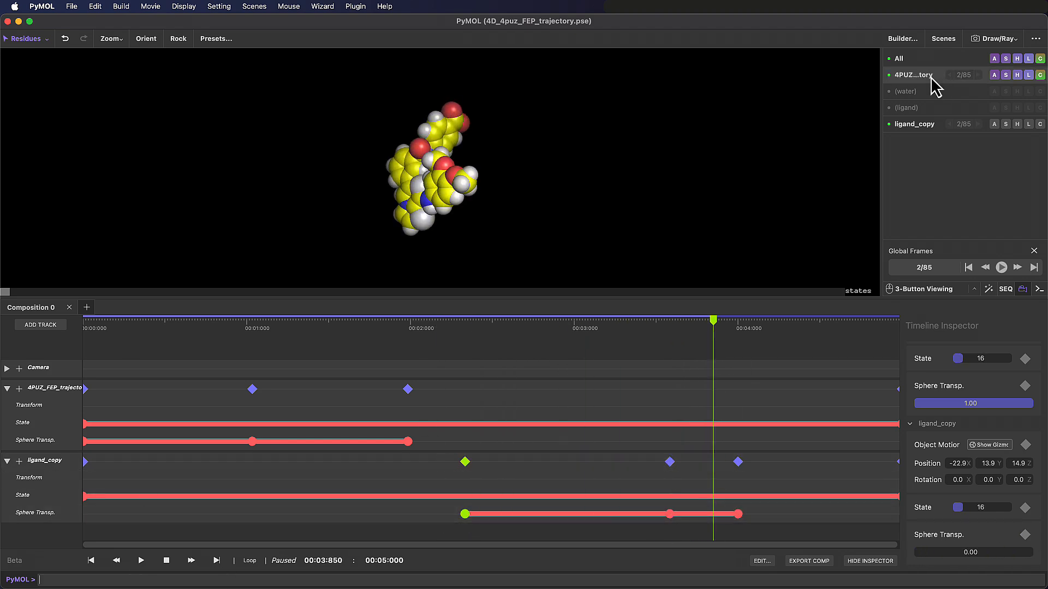
click(362, 322)
drag(291, 318, 97, 323)
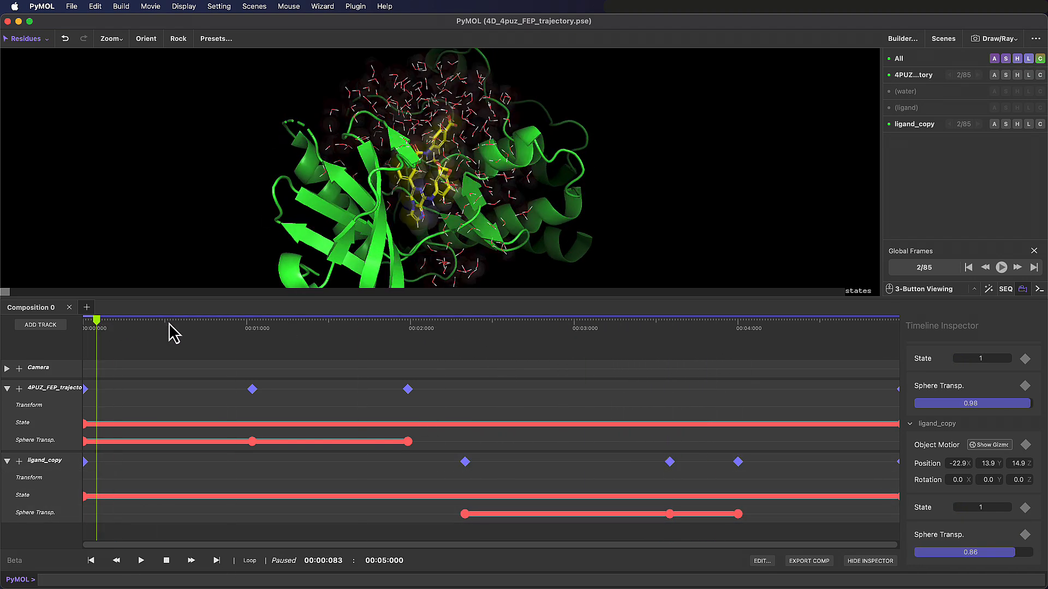
click(464, 322)
- Replace ligand_copy's sphere transparency keyframe at 00:02:333 with one of 1.00 and add another 1.00 keyframe at the start
click(903, 75)
click(669, 323)
click(465, 515)
key(Delete)
click(465, 323)
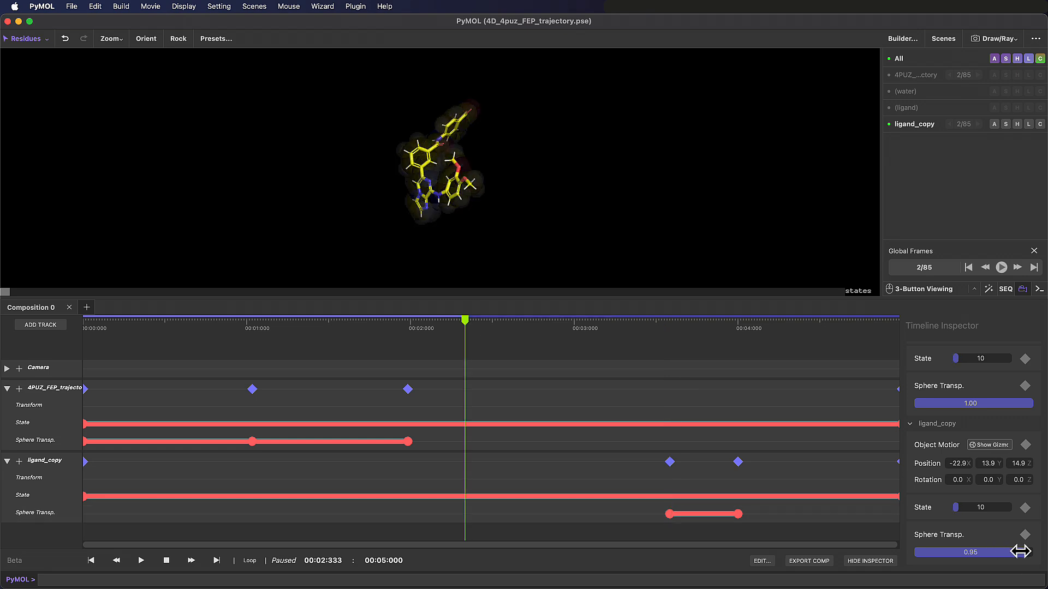
drag(1019, 553, 1033, 552)
click(83, 324)
click(1025, 535)
- Scrub through the composition while toggling object visibility, leaving both 4PUZ_FEP_trajectory and ligand_copy enabled
click(740, 323)
drag(741, 323, 900, 328)
click(915, 124)
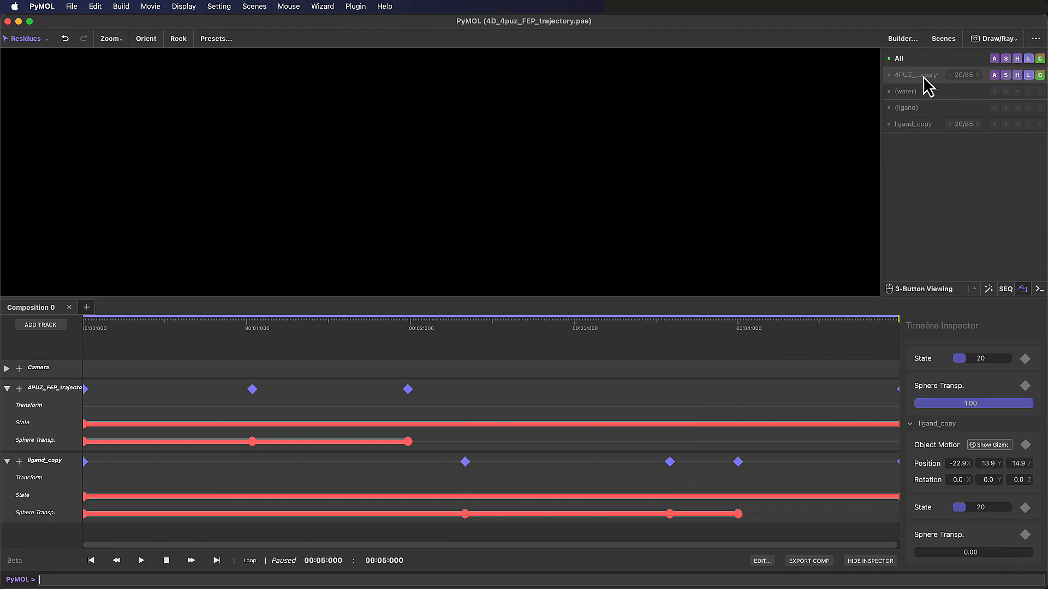
click(923, 77)
drag(130, 322, 822, 322)
click(914, 124)
- Return the playhead to the start and save the session
click(84, 323)
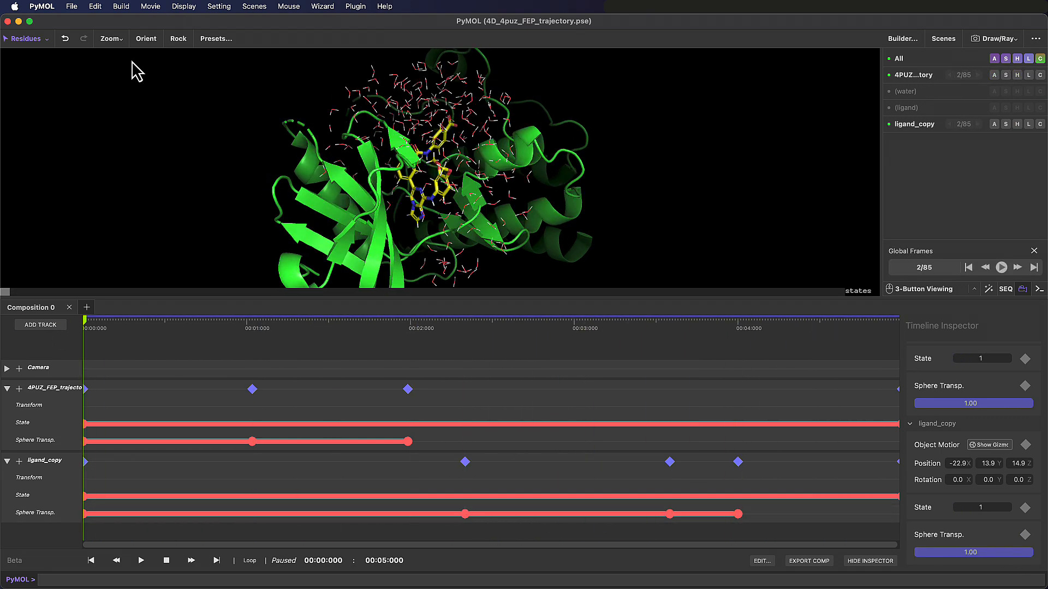
click(71, 7)
click(111, 95)
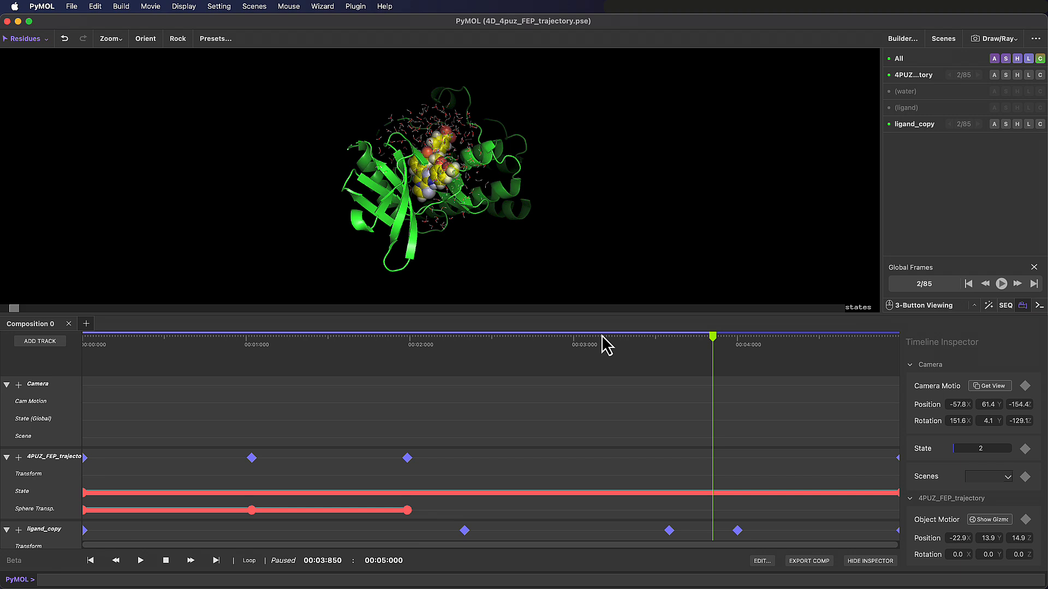
- Move the playhead to 00:03:166 and color the 4PUZ_FEP_trajectory object by element with white carbons
click(601, 346)
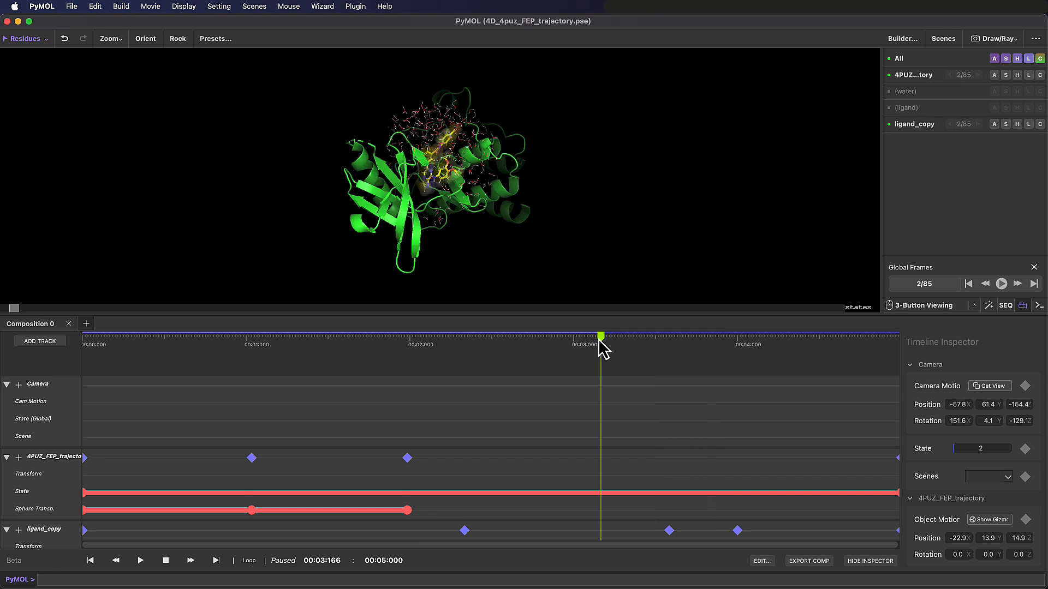
click(1040, 75)
mouse_move(1014, 89)
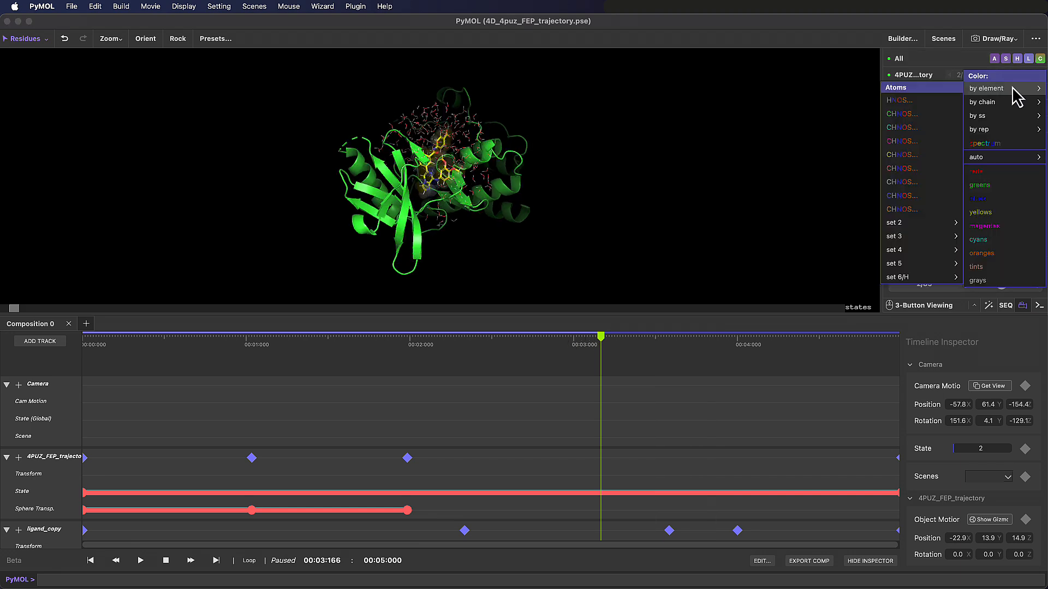
click(929, 182)
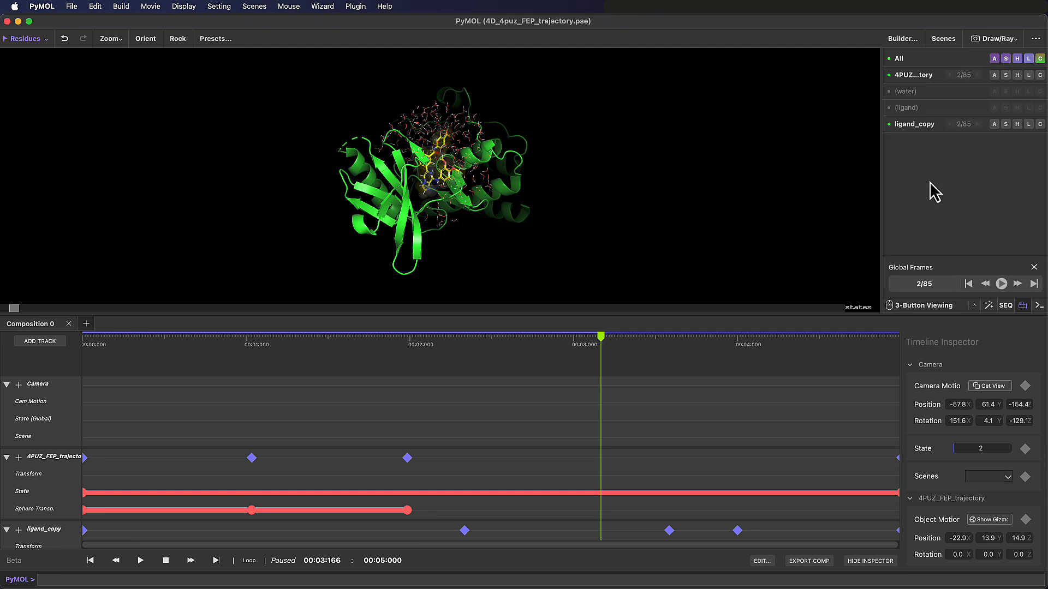
- Color the ligand_copy object by element with cyan carbons
click(1041, 125)
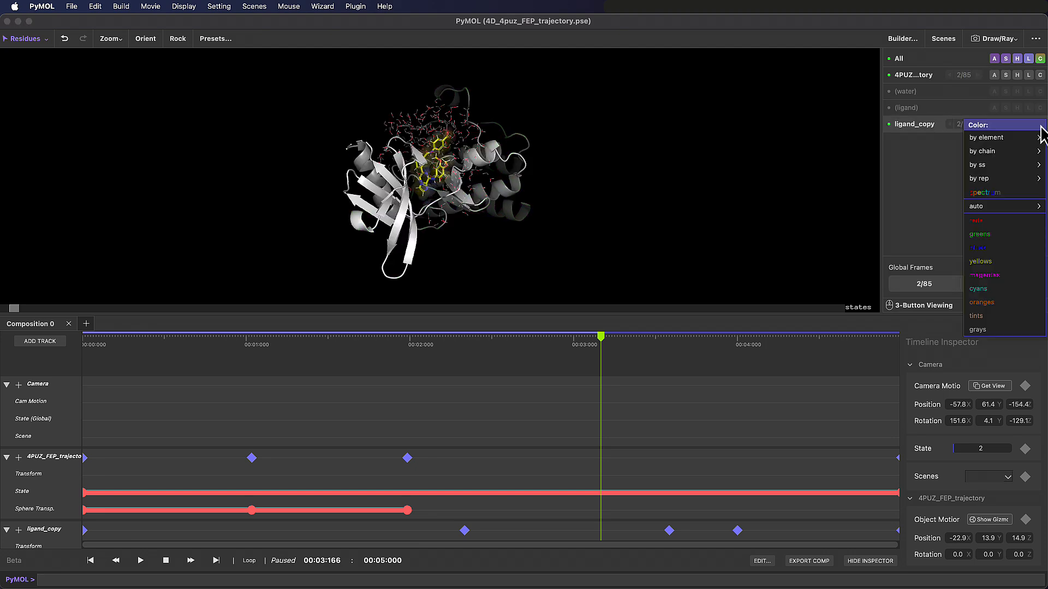
mouse_move(1002, 138)
click(936, 177)
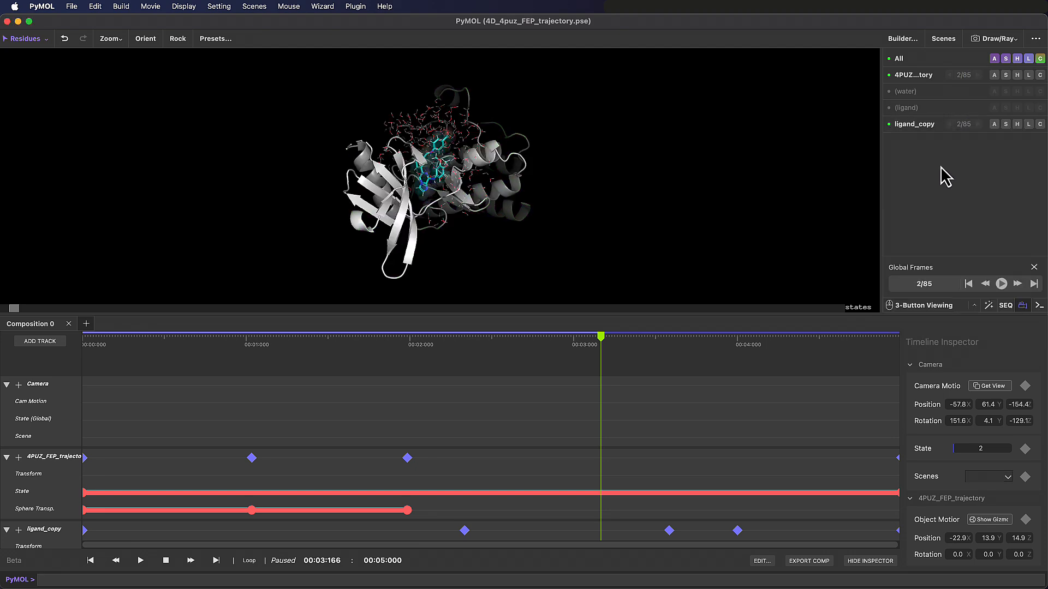
- At 00:00:000, frame the whole complex from a new angle, save the view as a scene and add it to the timeline
click(113, 338)
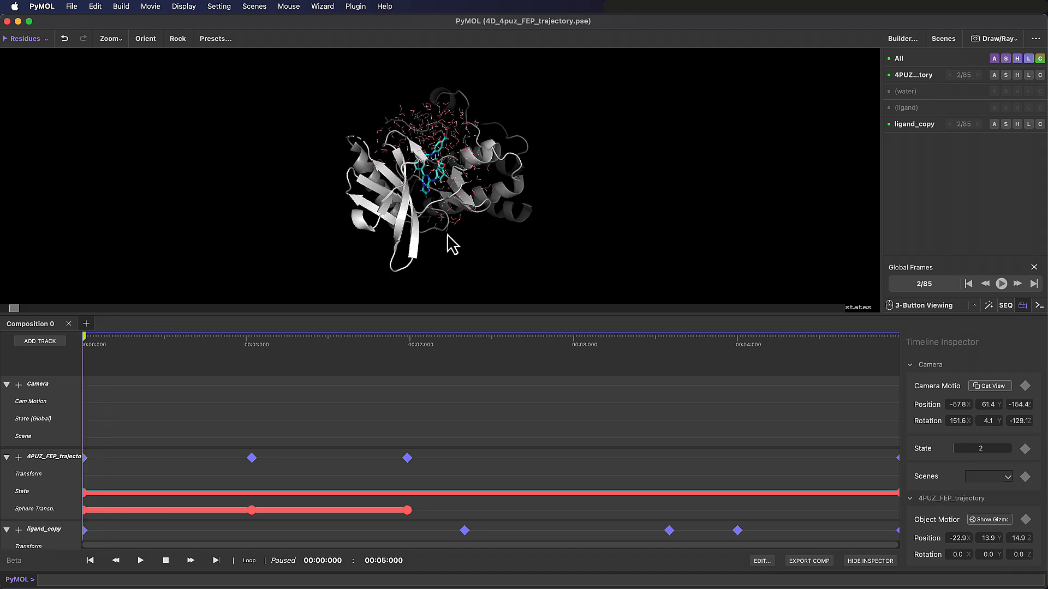
right_drag(446, 219, 439, 207)
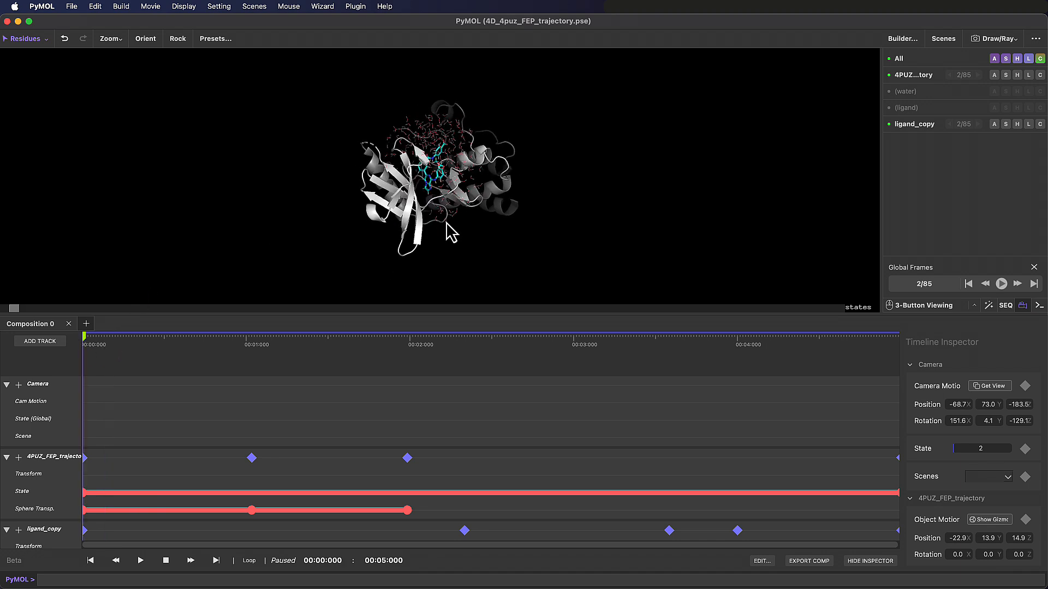
drag(417, 178, 400, 174)
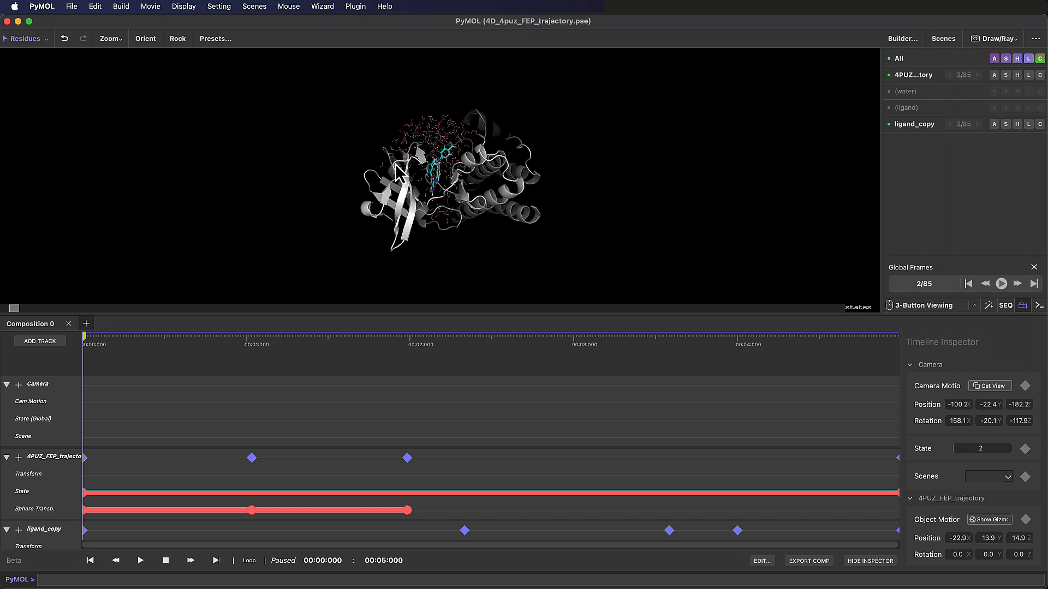
click(943, 39)
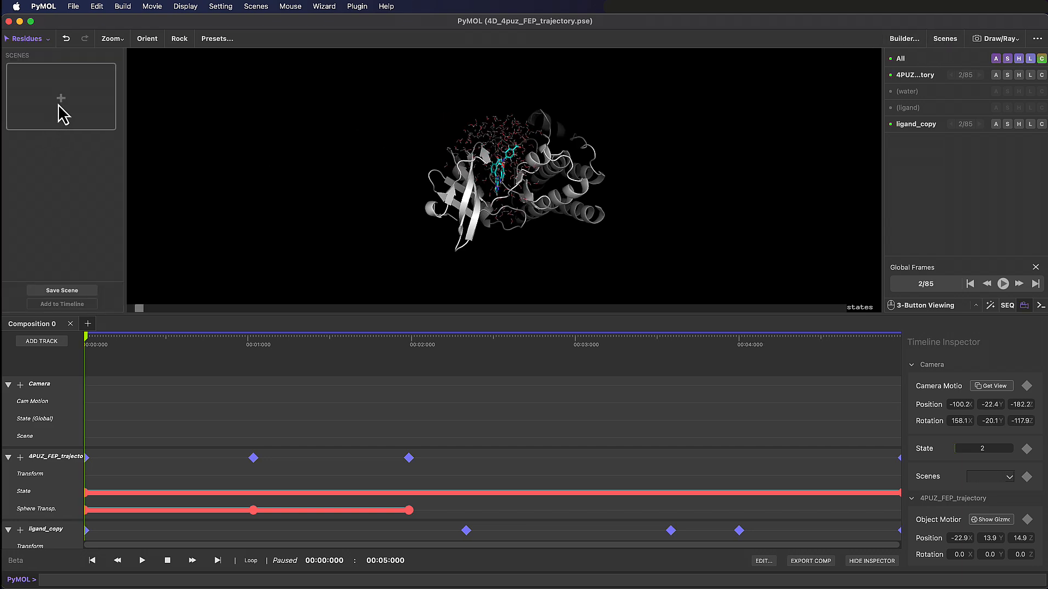
click(63, 115)
click(69, 306)
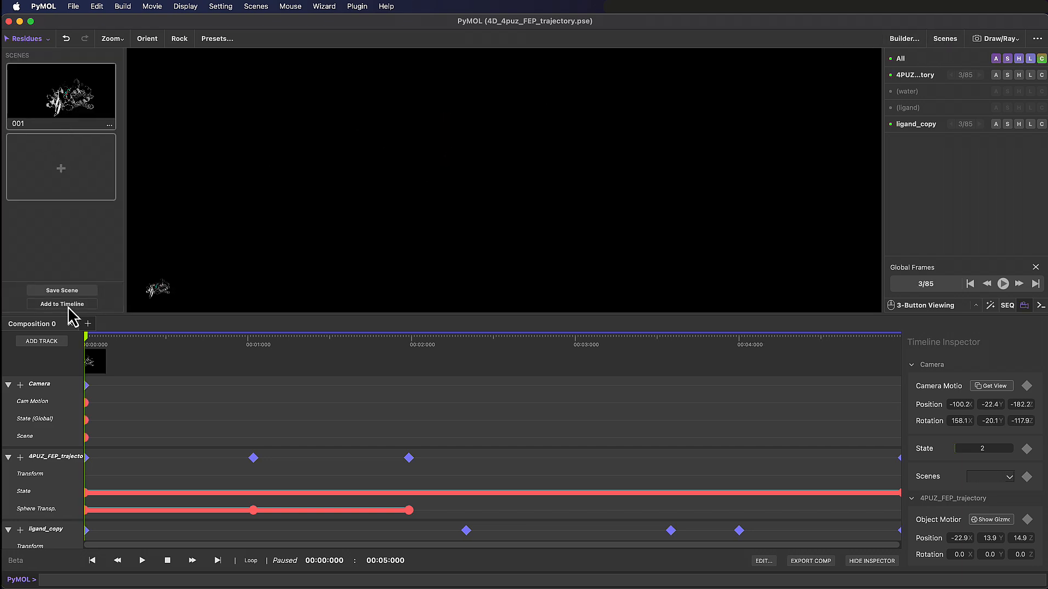
- At 00:00:600, rotate and zoom toward the binding site and store the camera view as a keyframe on the Camera track
click(184, 340)
drag(496, 235, 503, 195)
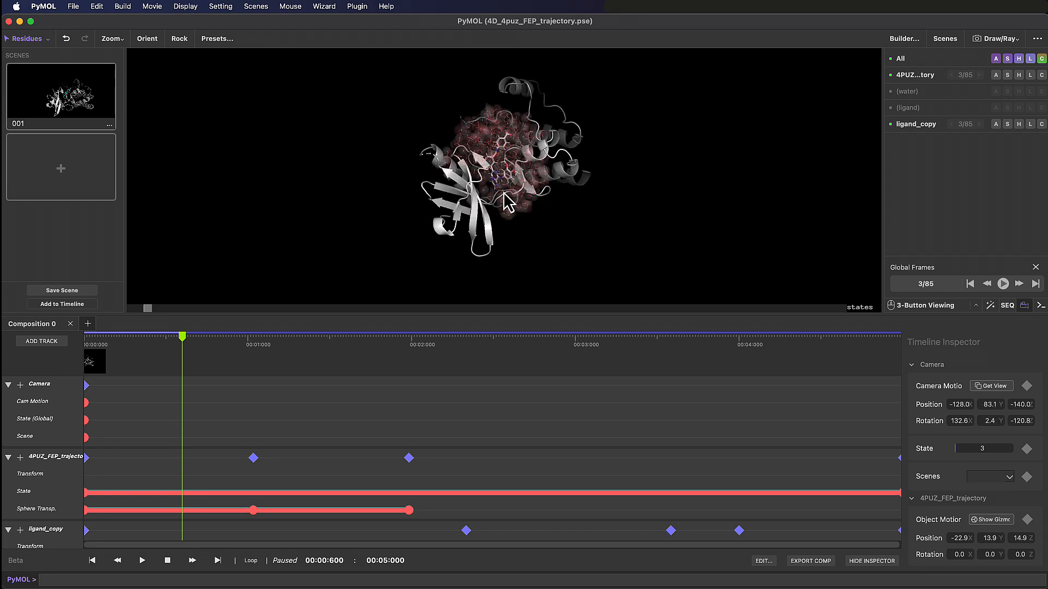
right_drag(494, 178, 480, 202)
drag(480, 202, 499, 214)
right_click(185, 387)
click(222, 426)
- At 00:01:333, rotate to a closer view of the ligand and helices and store it as another camera view keyframe
drag(182, 340, 335, 343)
drag(480, 262, 481, 235)
right_drag(480, 298, 476, 275)
click(305, 339)
drag(398, 244, 474, 258)
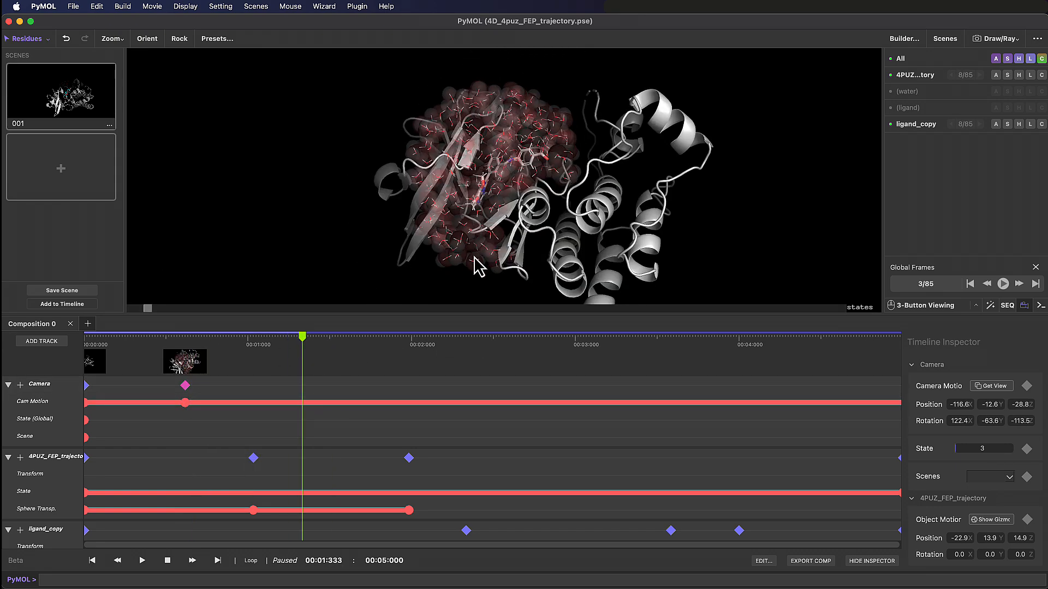
right_click(307, 387)
click(344, 424)
- Store a nutate program on the Camera track at 00:01:883 with an angle of 40 and a duration of 2 seconds
click(393, 340)
right_click(394, 388)
mouse_move(436, 464)
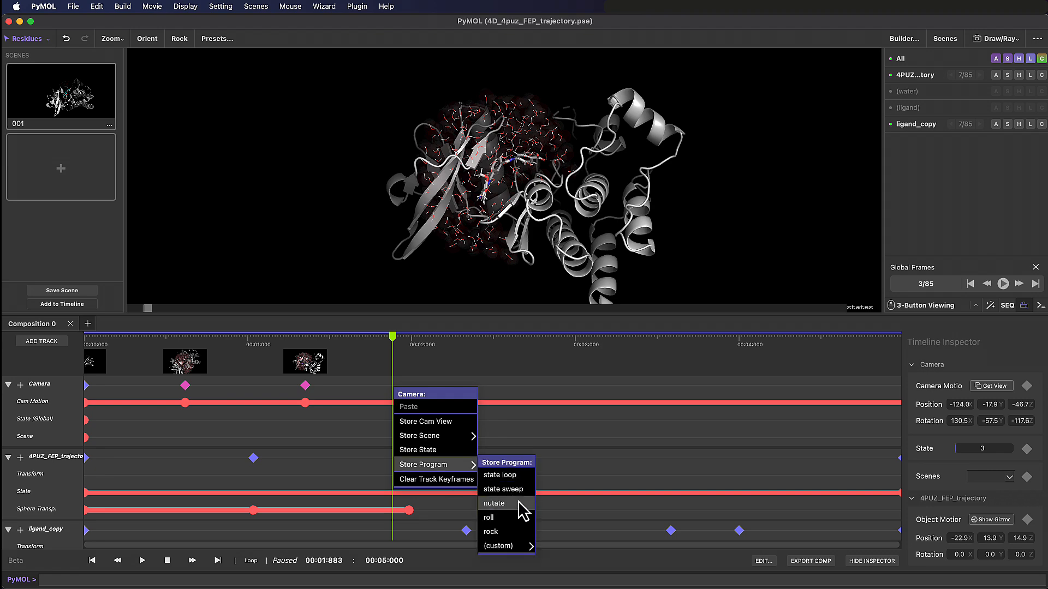
click(513, 503)
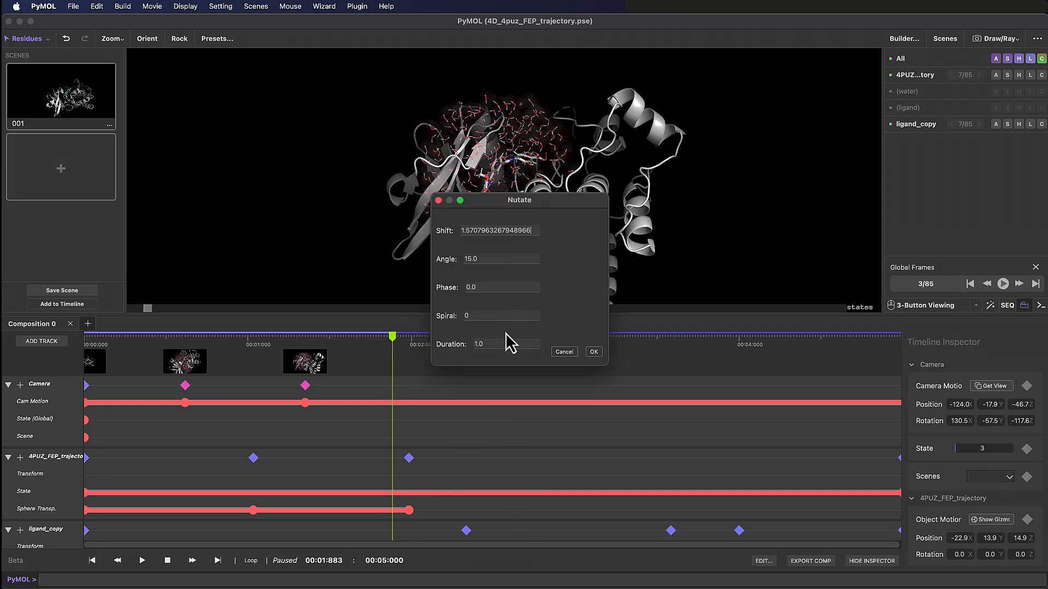
text(40)
click(594, 351)
- Shift the third ligand_copy sphere transparency keyframe earlier to about 00:03:180 and place the playhead at 00:04:083
drag(393, 337, 710, 341)
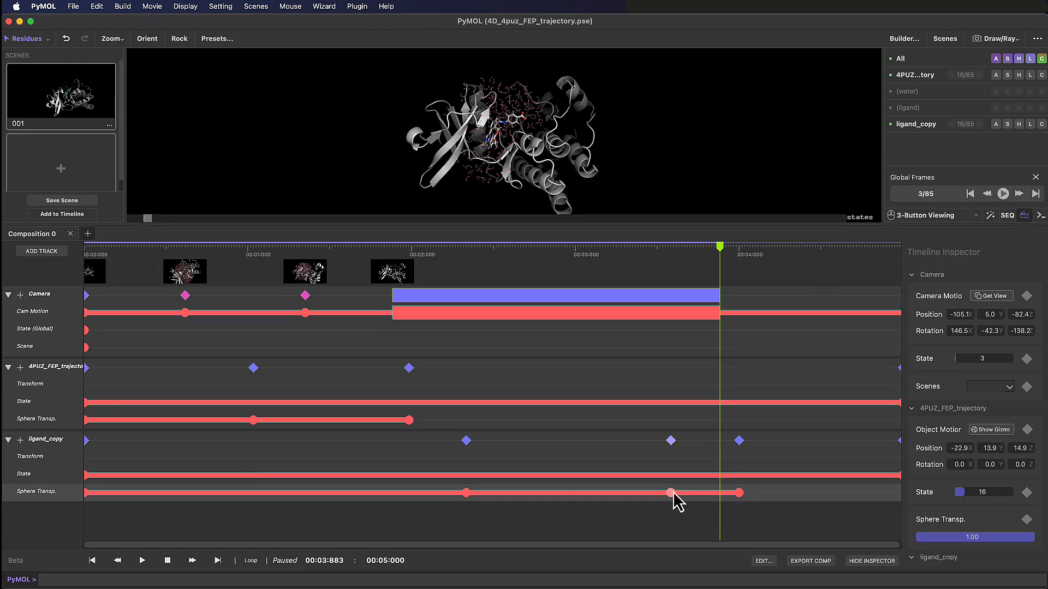
drag(705, 266, 752, 249)
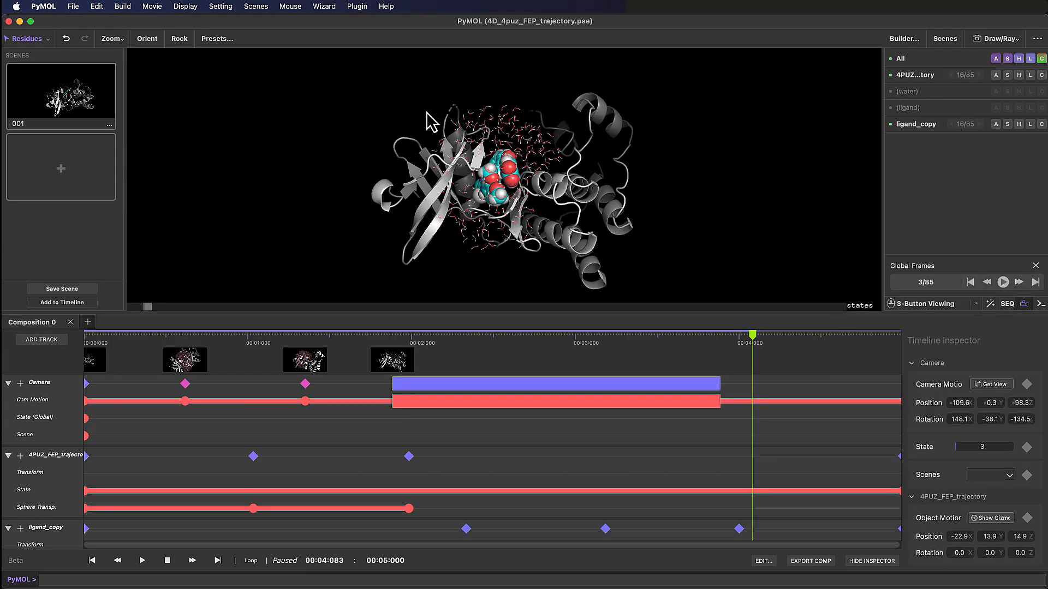
- Switch the selection mode to Chains, select the protein chain and rename the selection protein_copy
click(25, 38)
click(31, 97)
click(417, 180)
click(996, 141)
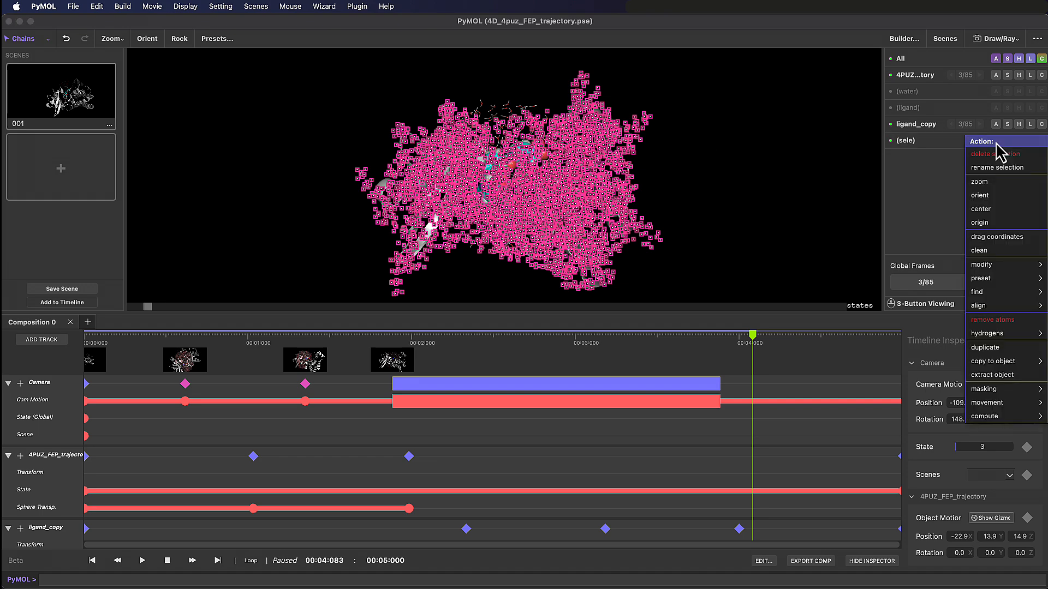
click(997, 167)
key(Return)
- Copy the protein_copy selection to a new object and rename that object protein_copy
click(996, 141)
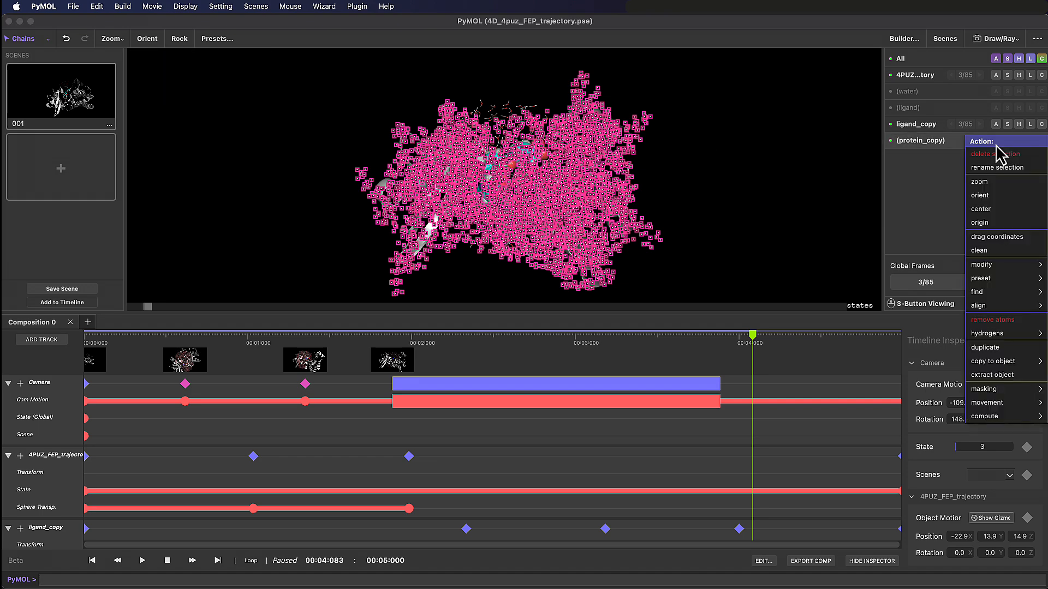
mouse_move(997, 360)
click(929, 372)
click(995, 156)
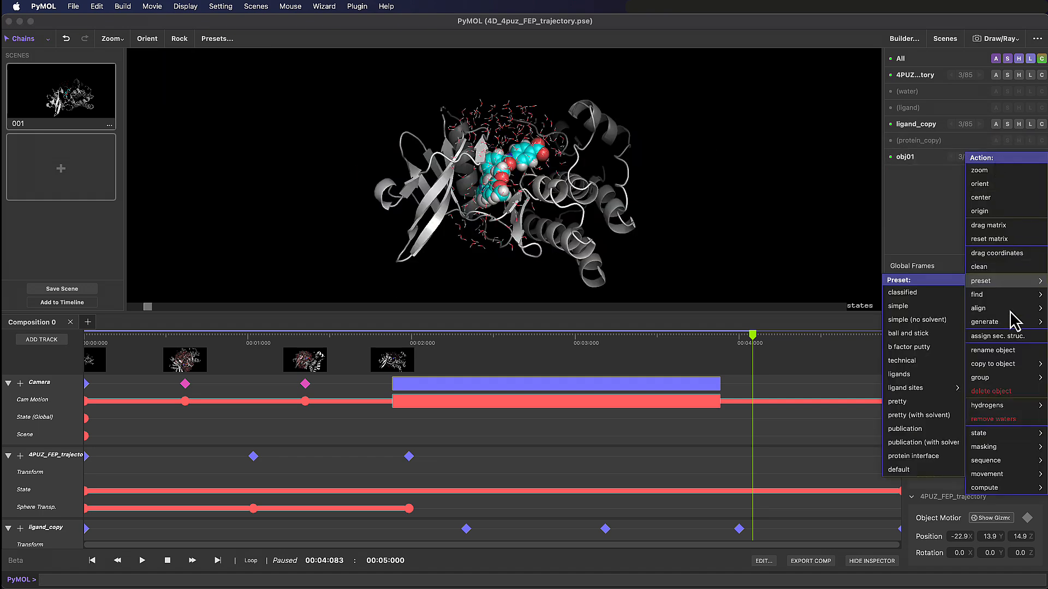
click(1004, 361)
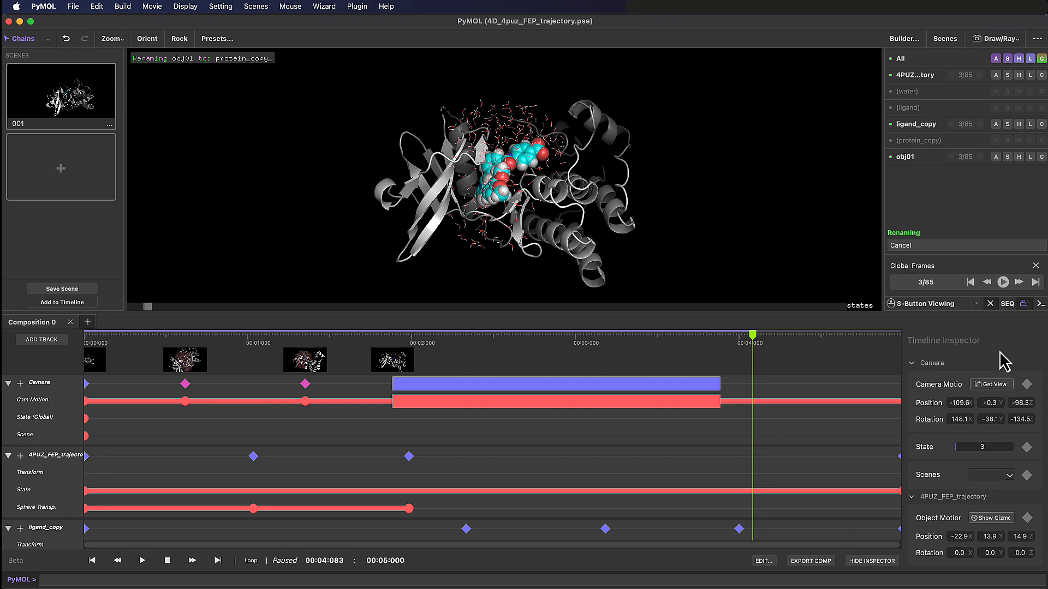
click(922, 141)
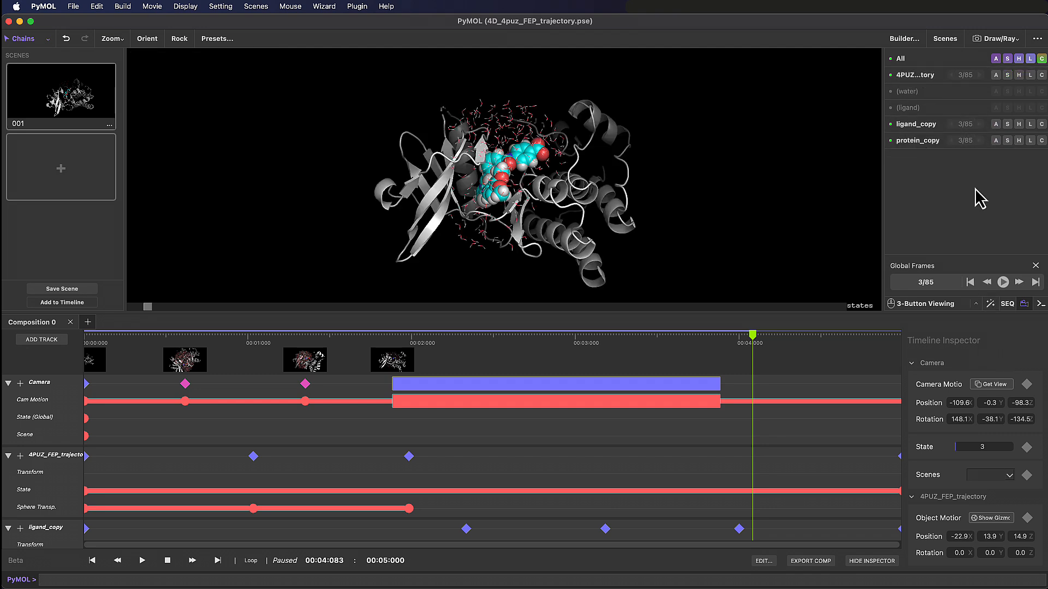
- Show the surface representation of protein_copy and open the command log
click(1007, 140)
click(972, 250)
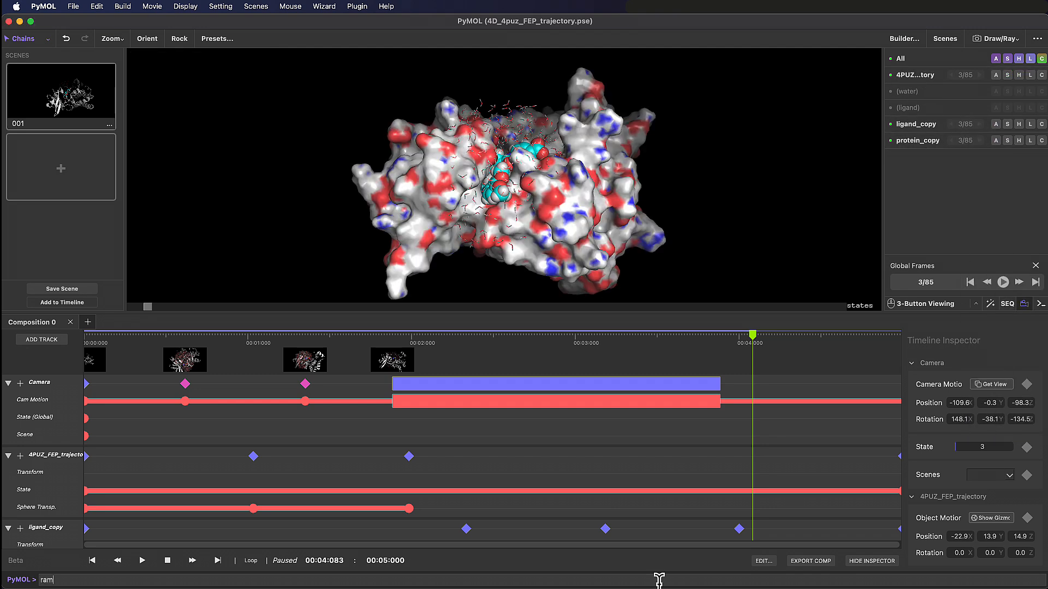
click(1041, 303)
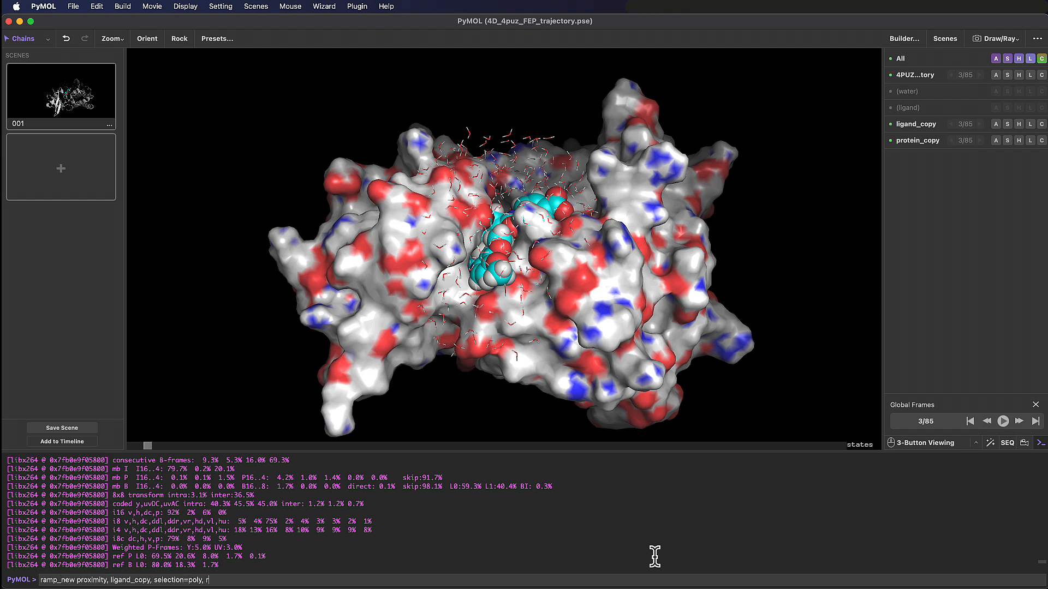
- Measure distances from the ligand to the outer ends of the protein, clear all measurements and leave the measurement wizard
click(991, 443)
click(951, 258)
click(955, 328)
click(937, 362)
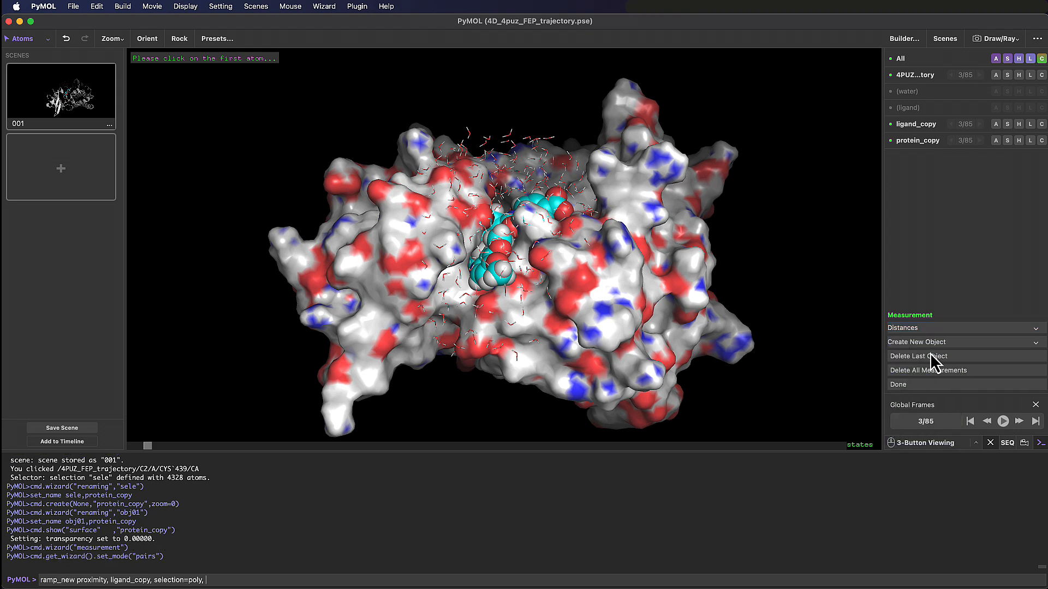
click(501, 233)
double_click(501, 234)
click(928, 141)
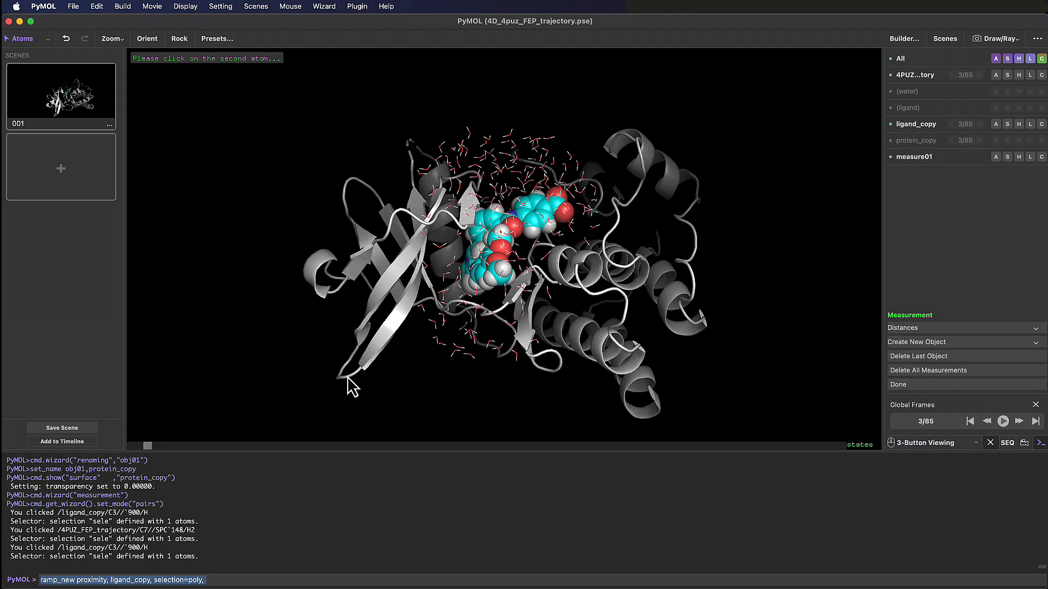
click(658, 408)
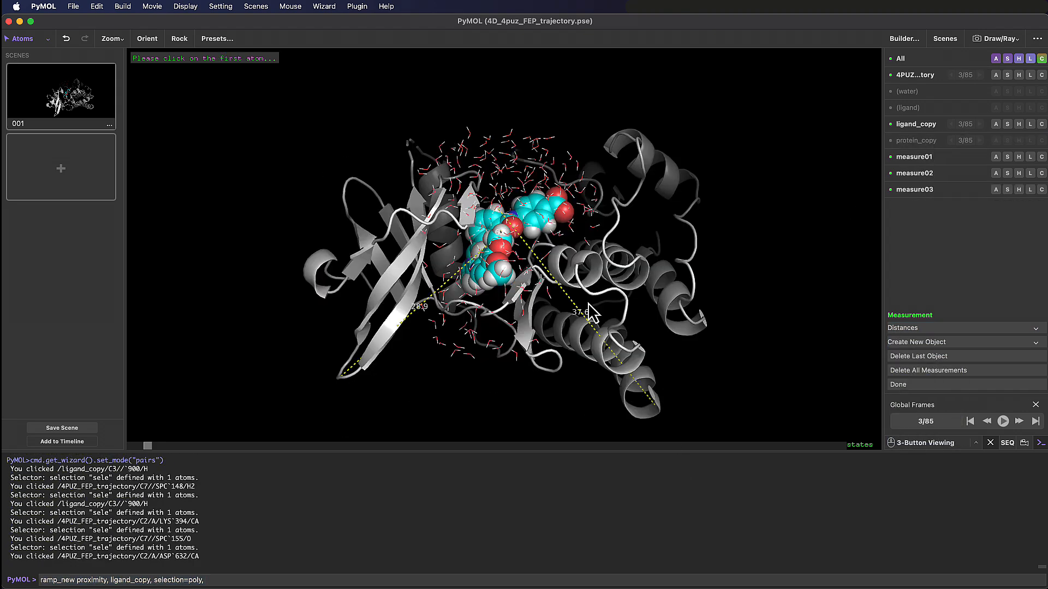
click(928, 371)
click(928, 384)
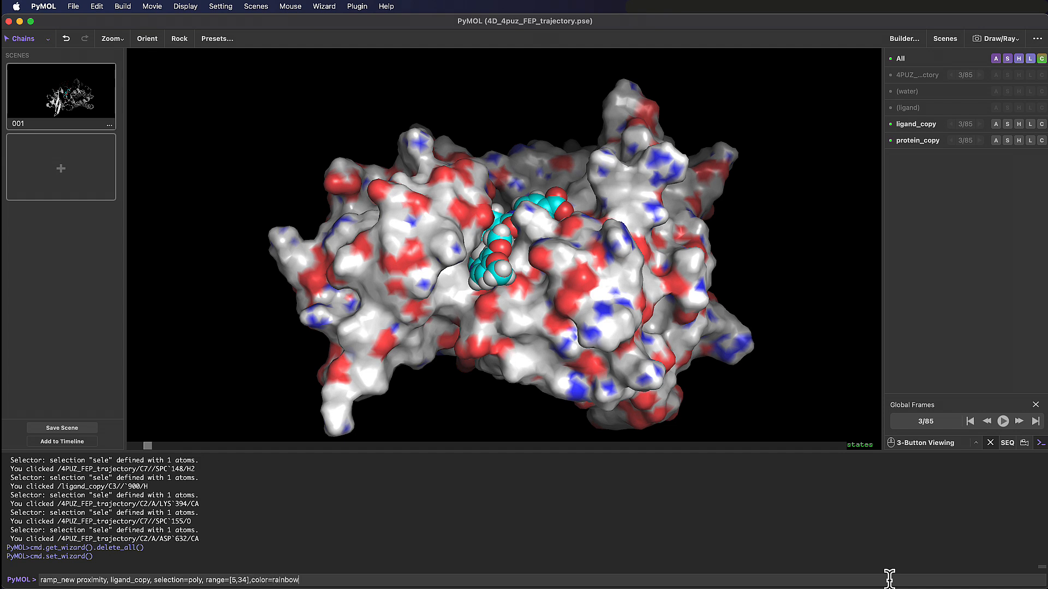
- Create a rainbow ramp named proximity from ligand_copy with selection=poly and range=[5,34], and set it as the surface_color of poly
key(Return)
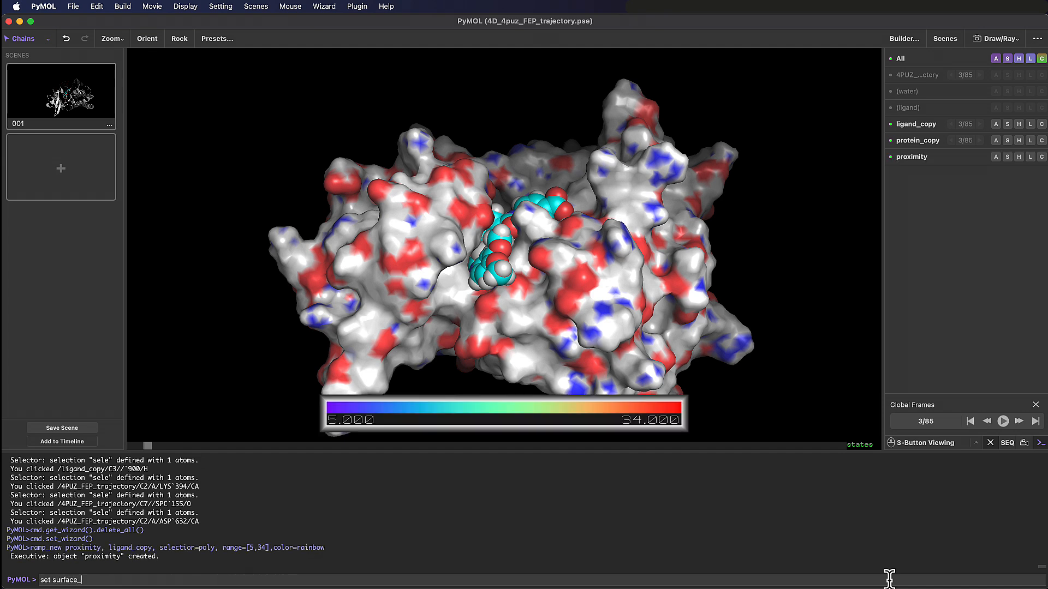
text(c)
key(Tab)
text(o)
key(Tab)
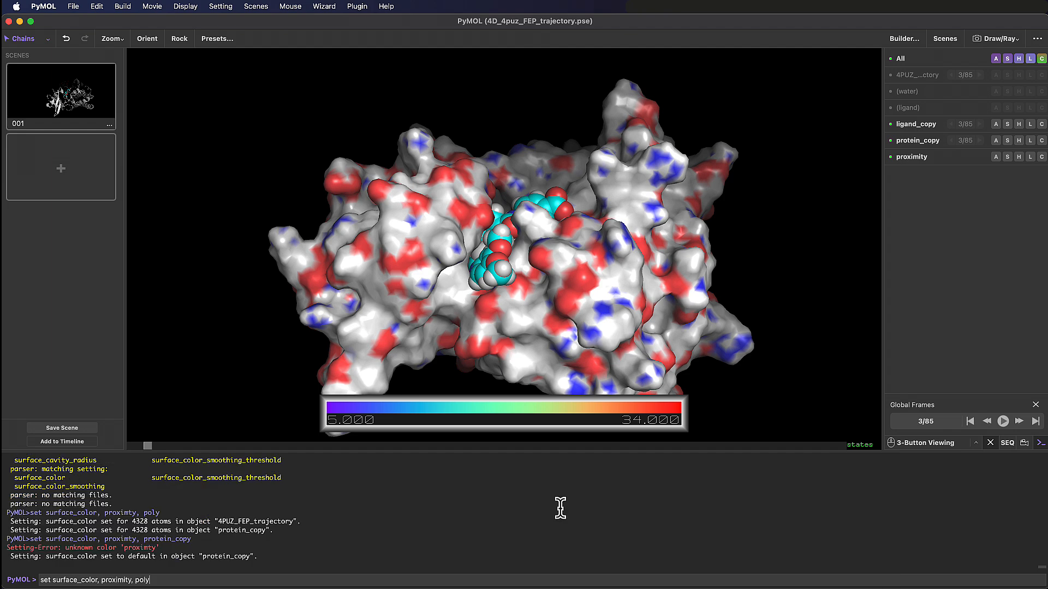
key(Return)
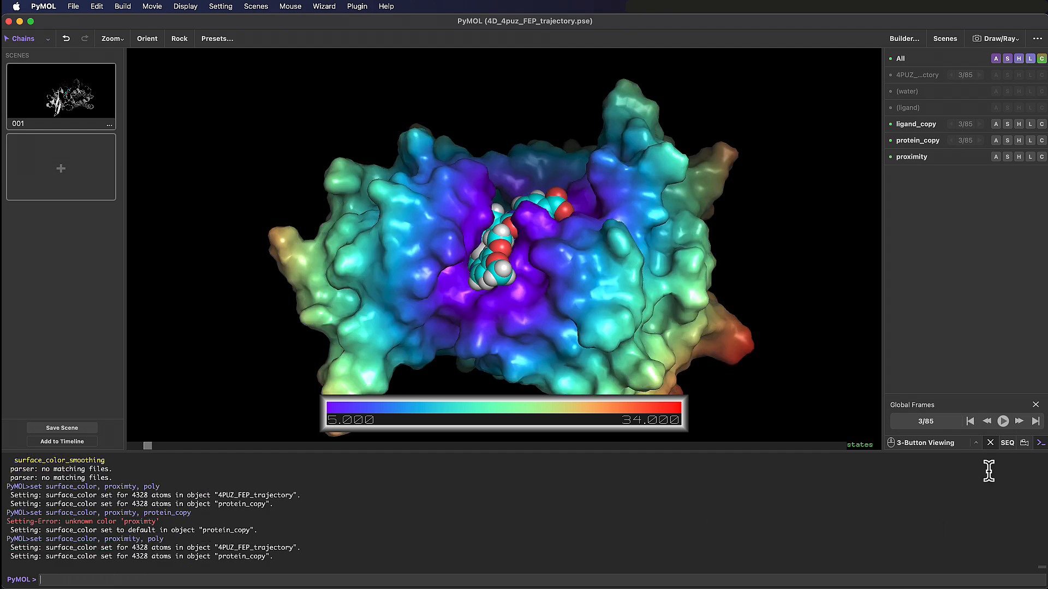
- Hide the proximity ramp and bring back an enlarged movie timeline in place of the command log
click(935, 154)
click(1041, 444)
click(1024, 562)
drag(677, 452, 676, 223)
- Set the duration of Composition 0 to 10 seconds
click(764, 561)
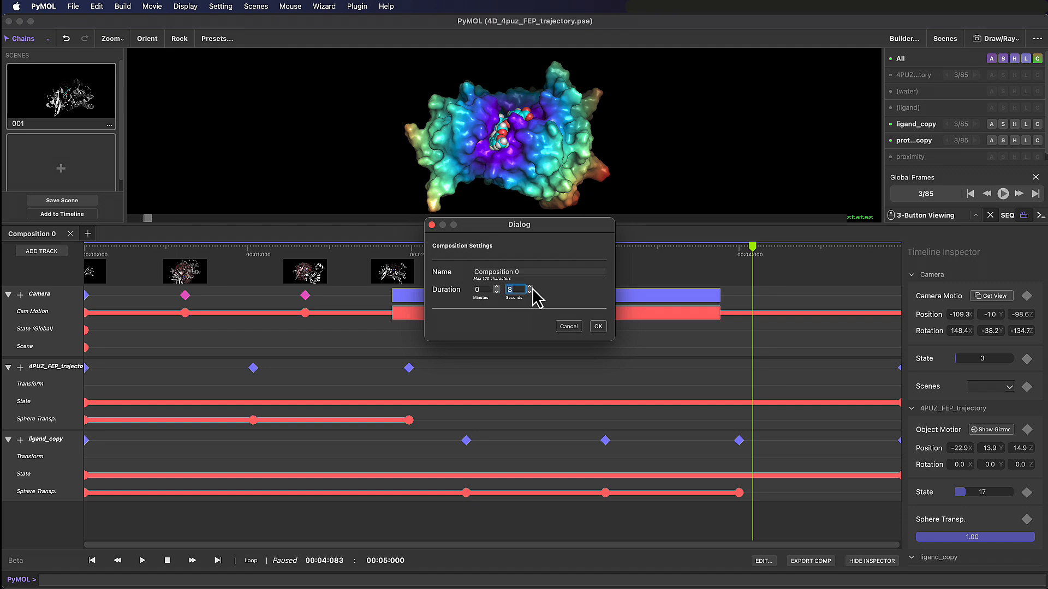
click(594, 326)
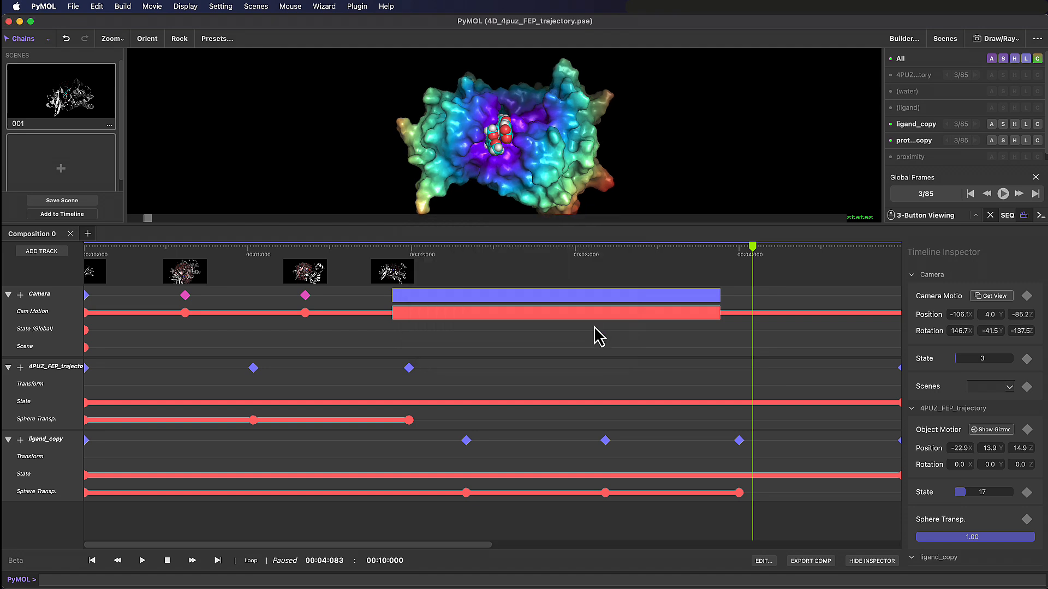
drag(487, 547, 700, 547)
- Collapse the Camera track and add state 85 keyframes for 4PUZ_FEP_trajectory and ligand_copy at 00:10:000
click(8, 294)
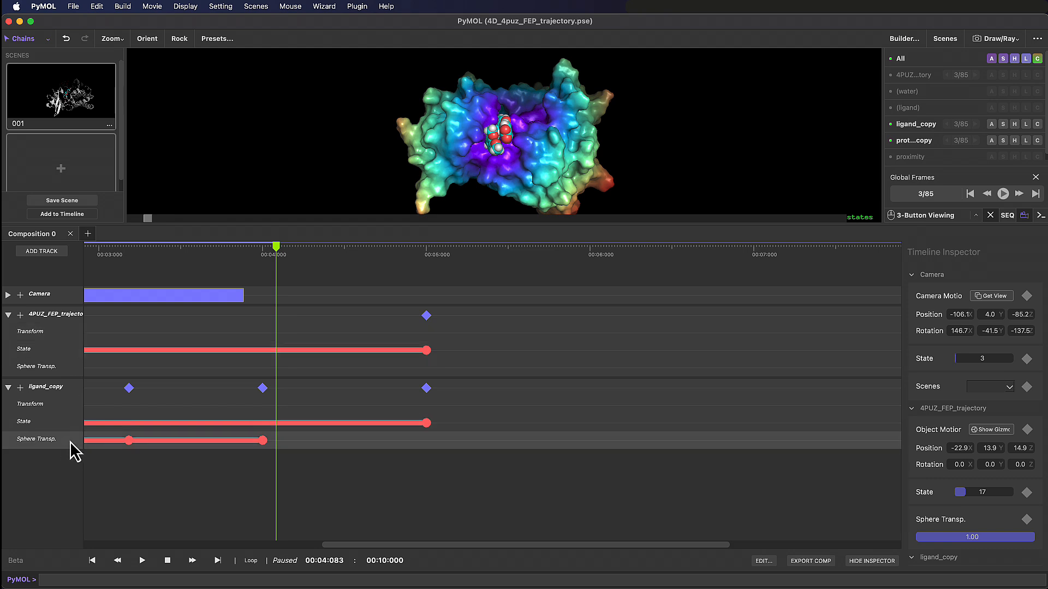
click(425, 247)
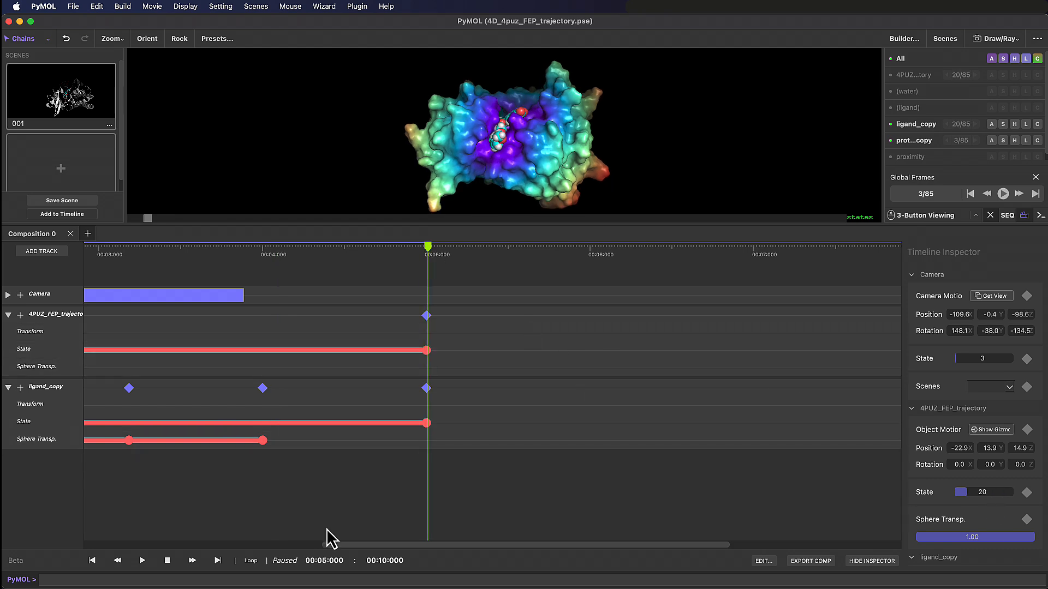
click(217, 560)
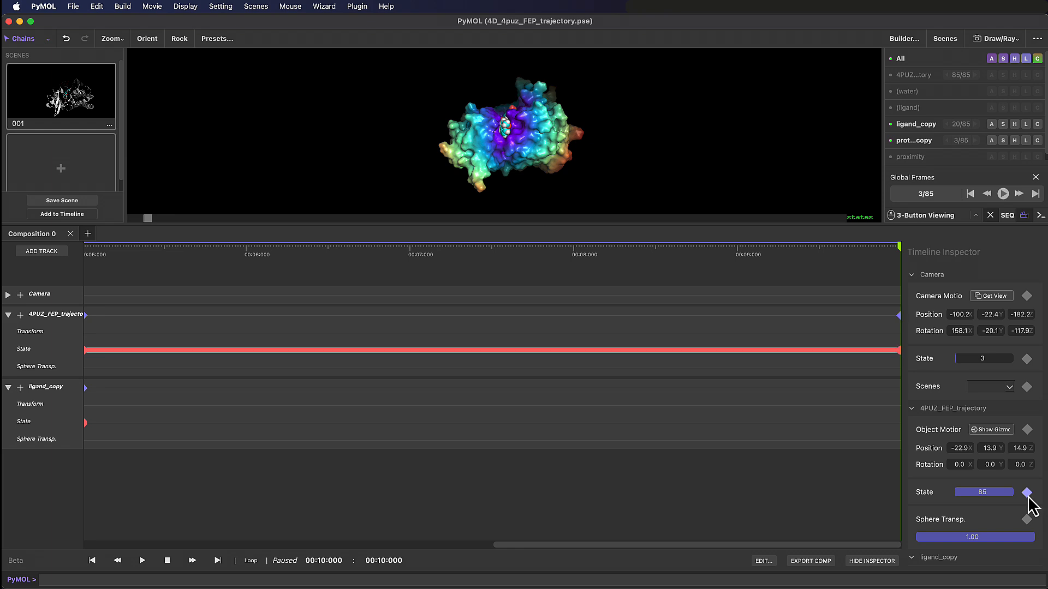
scroll(999, 501, down, 5)
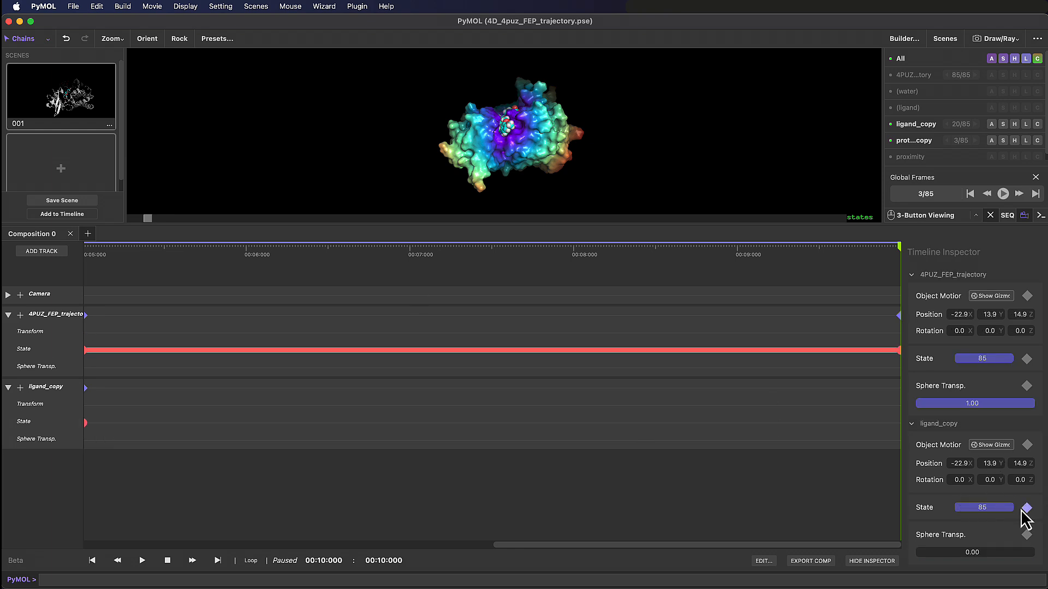
click(1022, 509)
- Add a protein_copy track and keyframe its state as 85 at 00:10:000 and 1 at 00:00:000
click(124, 307)
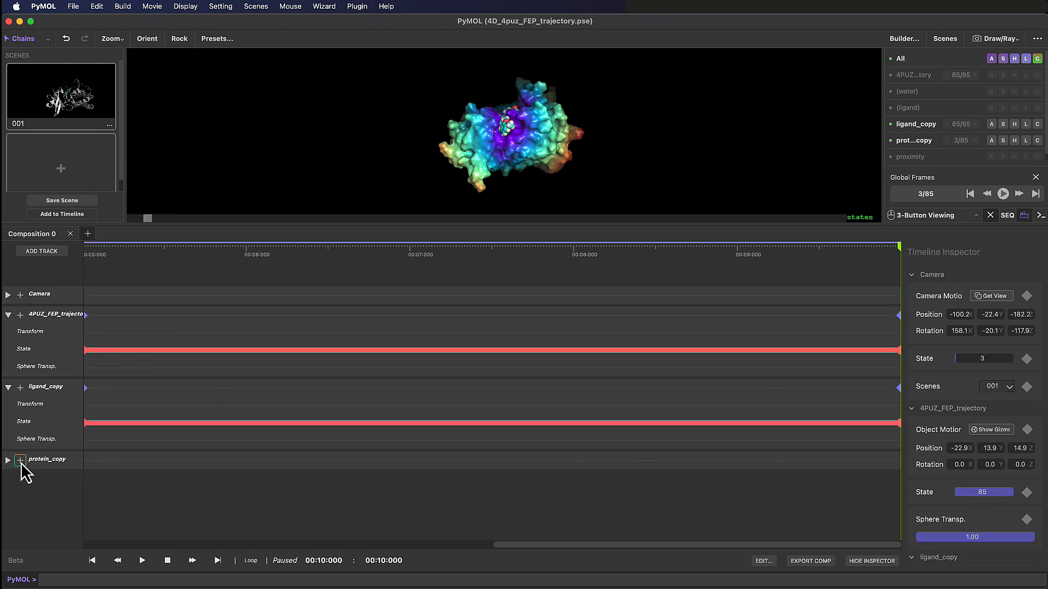
scroll(959, 509, down, 4)
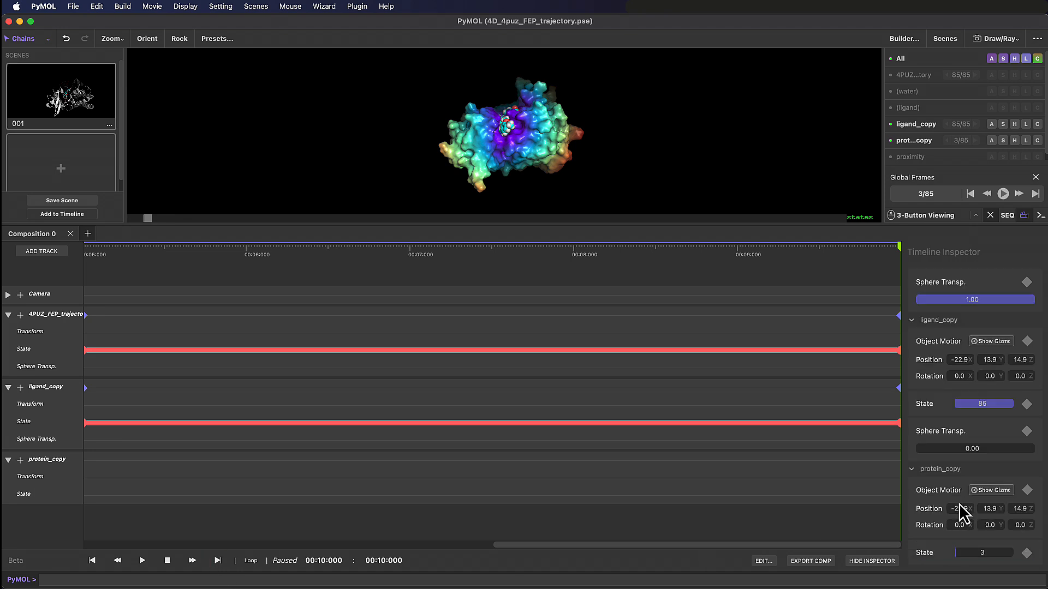
click(94, 563)
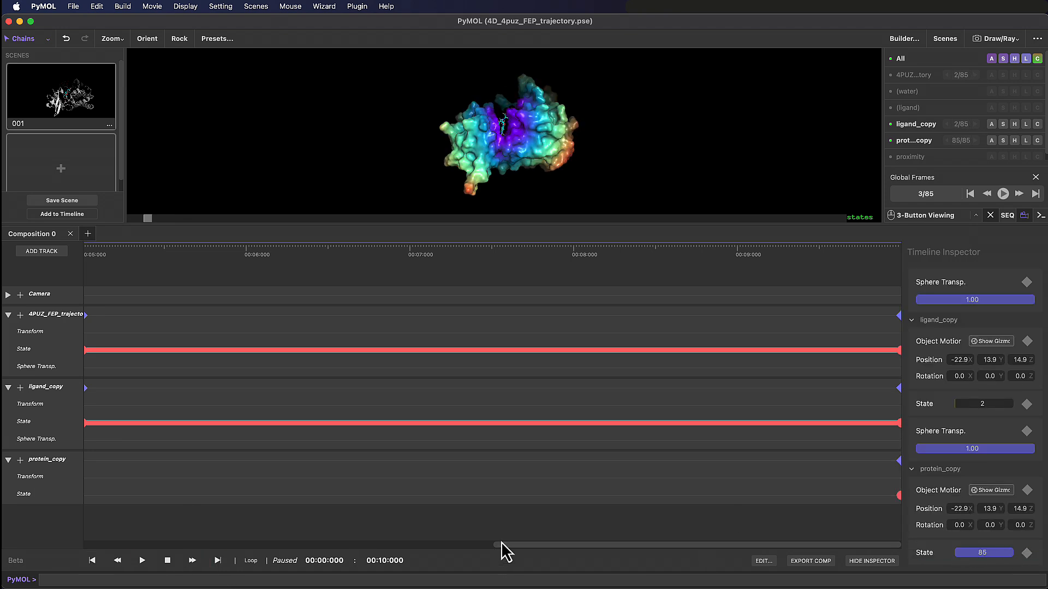
drag(505, 545, 227, 529)
click(1025, 554)
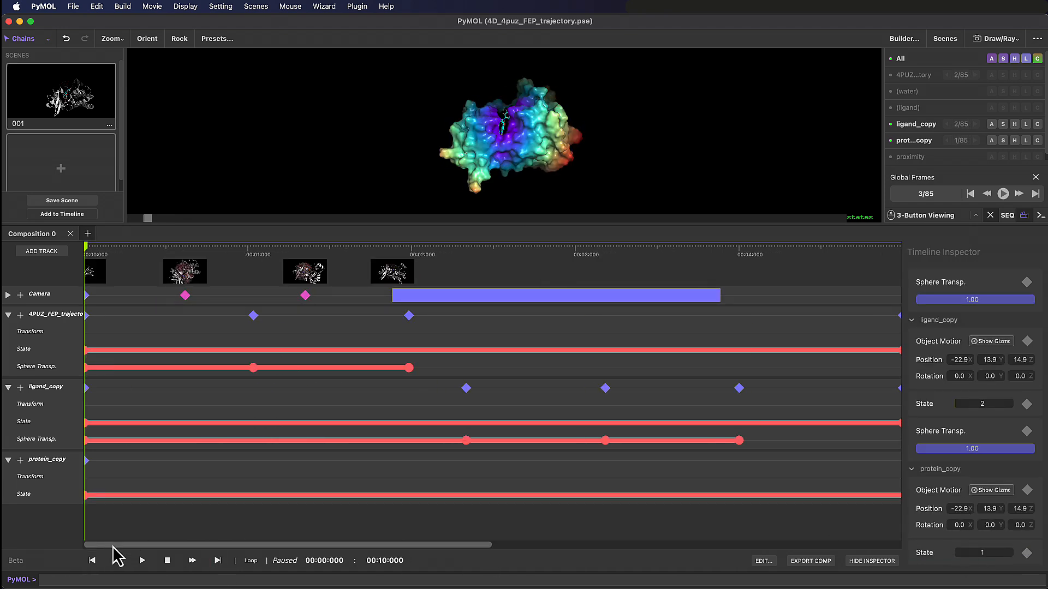
- Set protein_copy's state to 20 and keyframe it at 00:05:000
drag(113, 546, 335, 550)
drag(445, 249, 644, 254)
drag(349, 544, 539, 544)
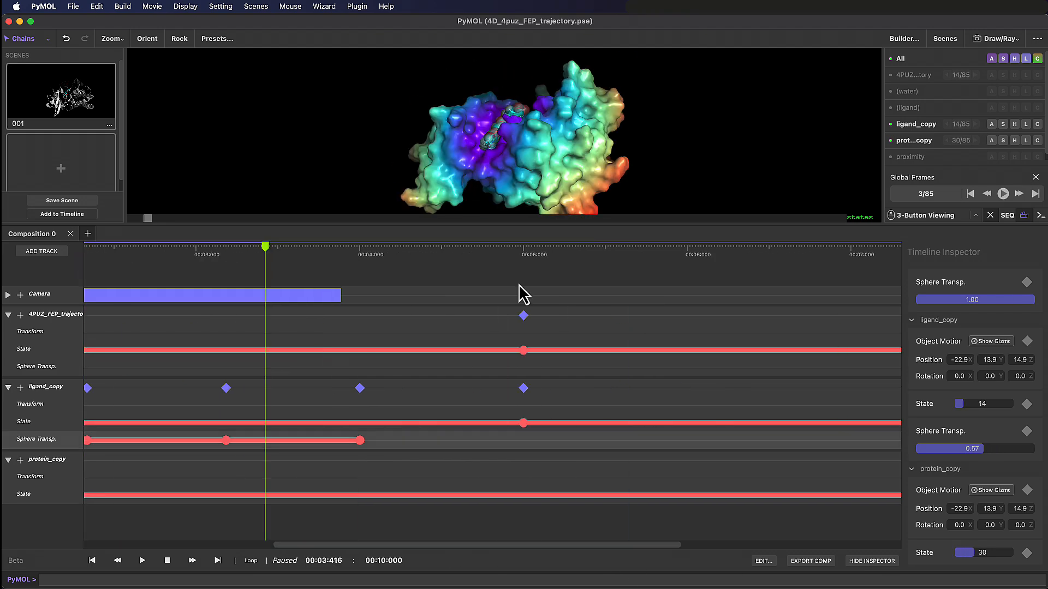
click(523, 248)
double_click(982, 552)
text(20)
key(Return)
click(1027, 553)
drag(313, 237, 523, 237)
- Delete the 00:05:000 keyframes of 4PUZ_FEP_trajectory, ligand_copy and protein_copy
click(523, 392)
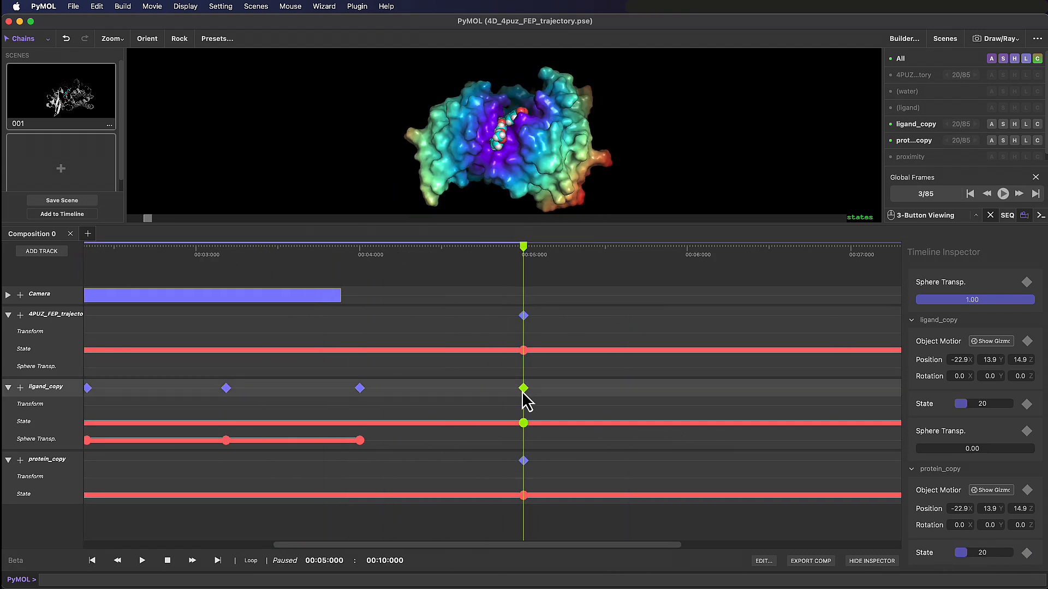
click(575, 316)
drag(524, 545, 455, 544)
drag(660, 248, 636, 250)
click(660, 317)
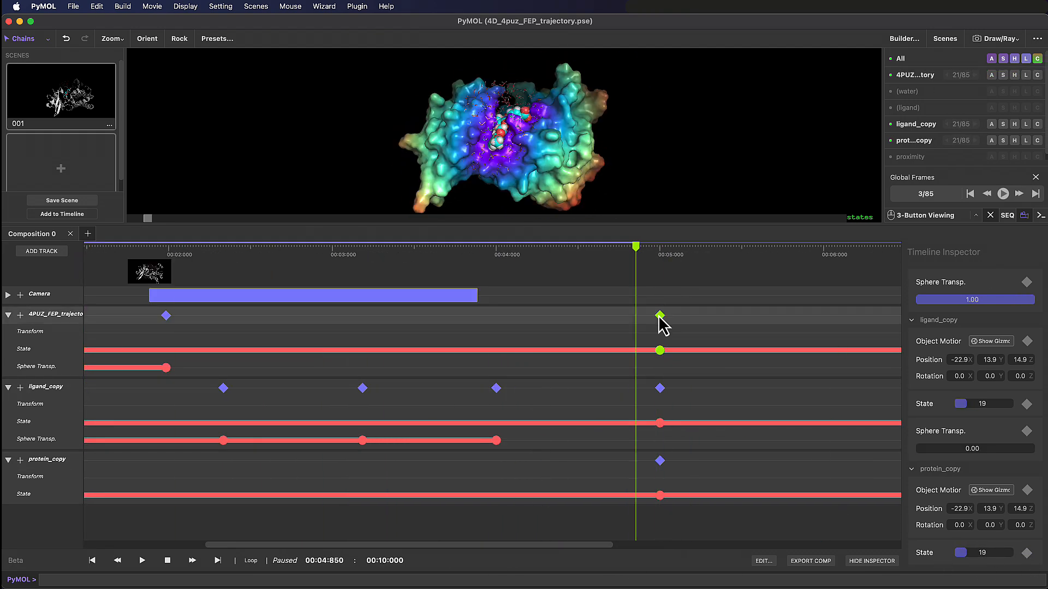
key(Delete)
click(659, 388)
key(Delete)
click(660, 461)
key(Delete)
- Return the playhead to 00:00:000 and collapse the inspector sections for Camera, 4PUZ_FEP_trajectory and ligand_copy
click(91, 560)
drag(245, 544, 41, 445)
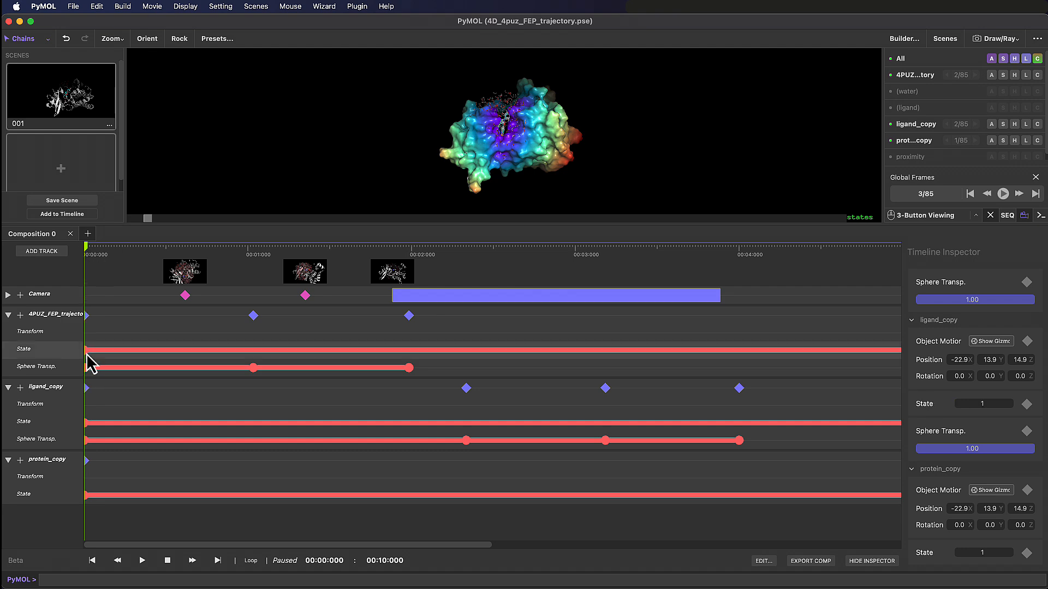
scroll(973, 373, up, 5)
click(912, 275)
click(912, 288)
click(913, 302)
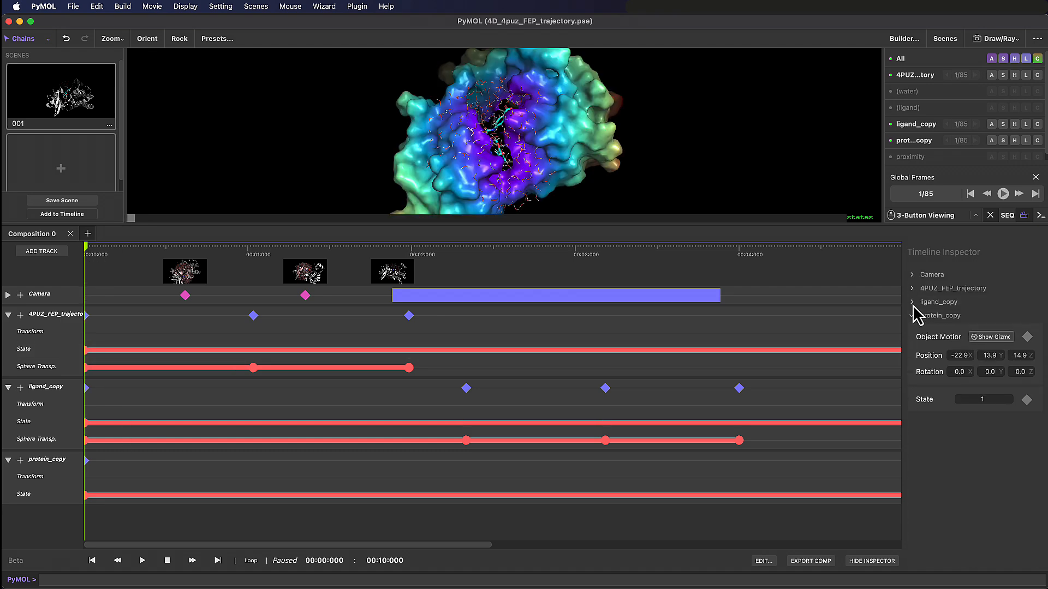
- Add the Transparency setting to the protein_copy track
drag(86, 248, 742, 257)
click(20, 461)
click(517, 281)
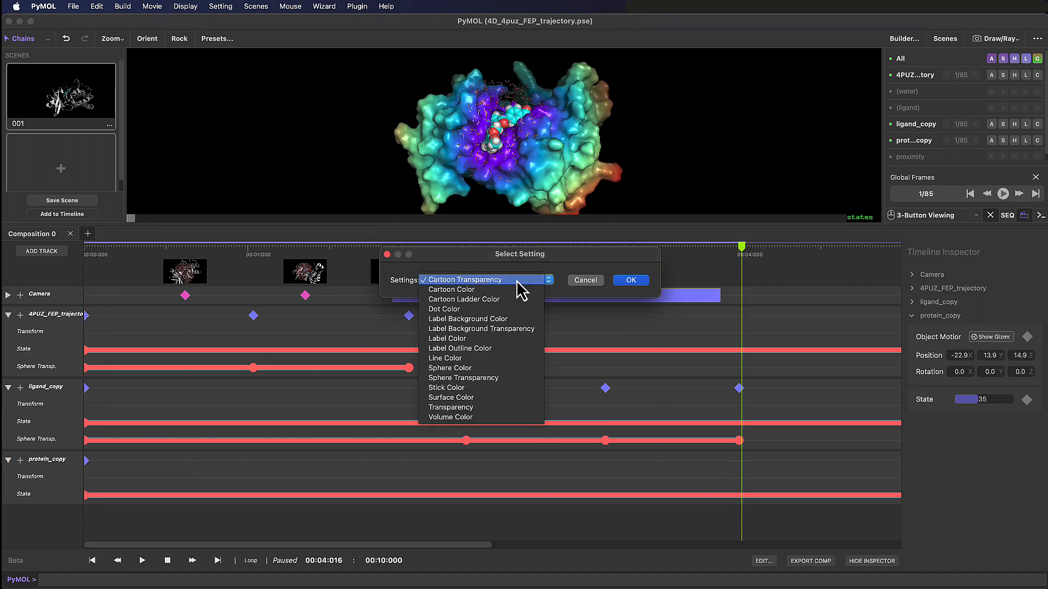
click(491, 408)
click(631, 280)
- Set protein_copy's Transparency to 1.00 and keyframe it just before 00:04:000 and at 00:00:000
scroll(977, 436, down, 5)
click(1032, 553)
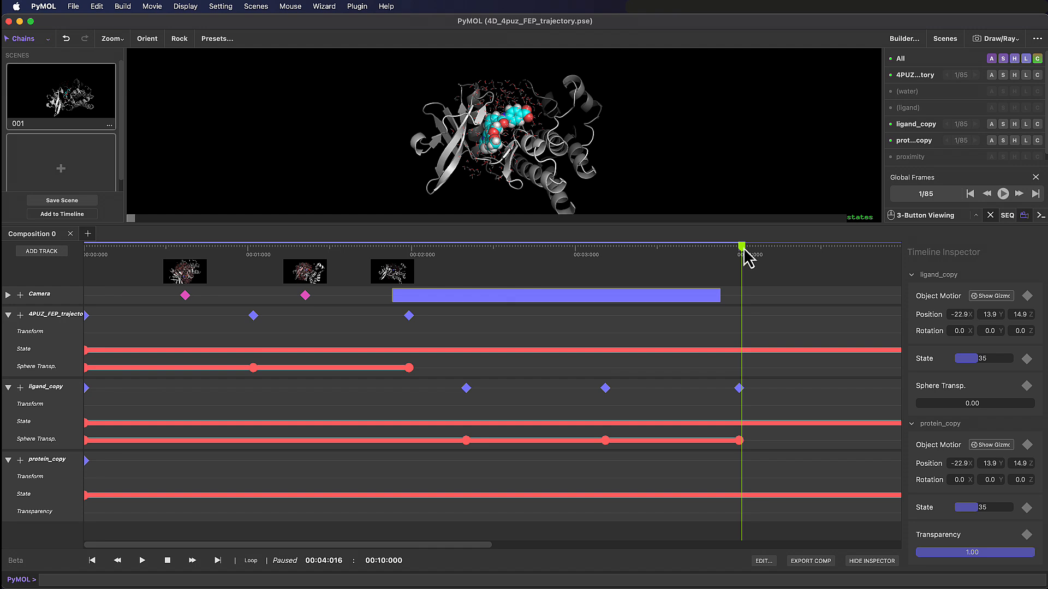
drag(744, 249, 723, 250)
click(1025, 535)
drag(114, 256, 85, 254)
click(1028, 537)
- Hide 4PUZ_FEP_trajectory, place the playhead at 00:04:116 and save the displayed ligand and protein copies as a new scene
drag(490, 546, 759, 551)
drag(369, 544, 318, 541)
click(362, 251)
click(920, 79)
drag(363, 249, 231, 250)
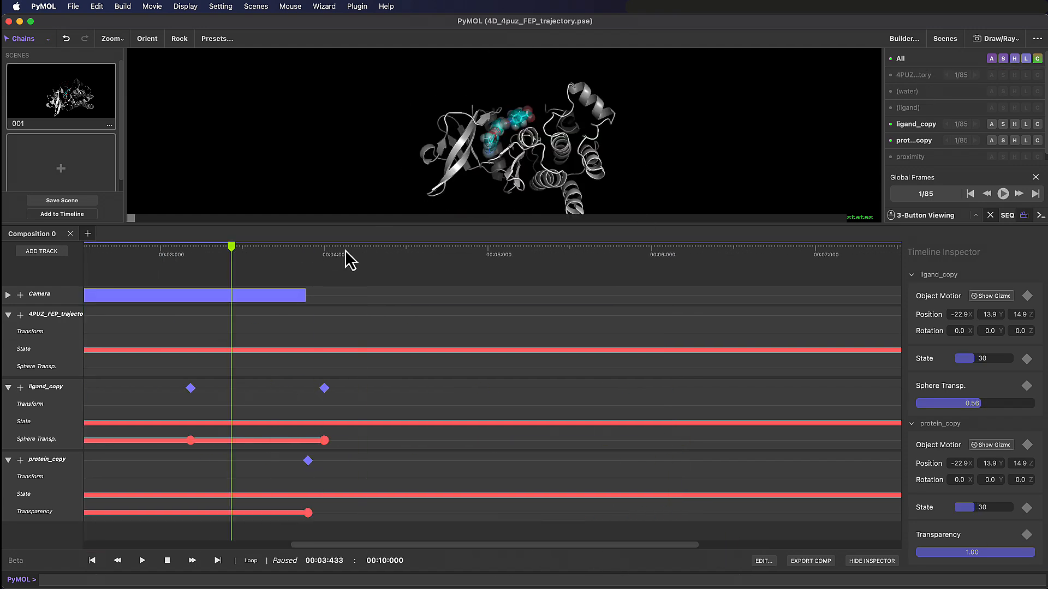
click(344, 250)
drag(391, 223, 449, 407)
right_drag(476, 314, 475, 279)
click(61, 168)
- Rename scene 002 as "lig and protein copy only"
click(108, 125)
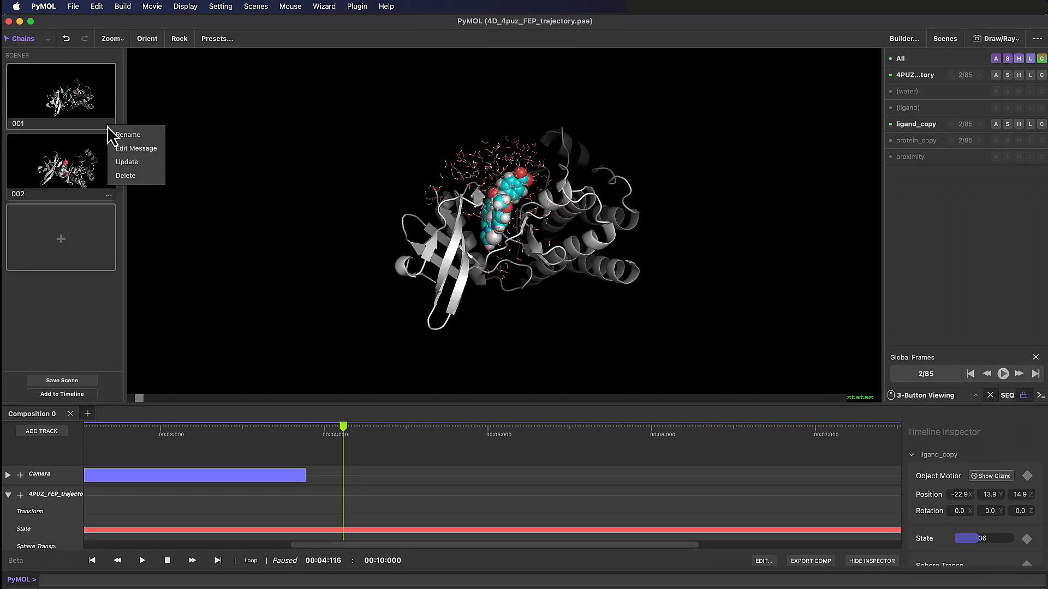
click(109, 195)
click(124, 204)
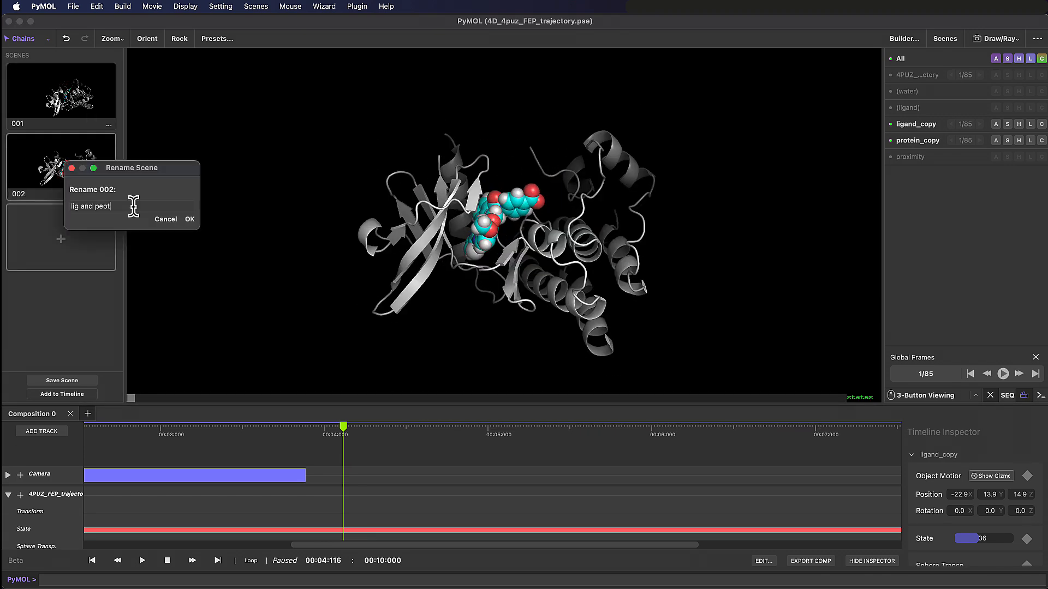
text(lig and protein copy only)
key(Return)
- Rename scene 001 as "4puz and ligand copy"
click(109, 124)
click(124, 134)
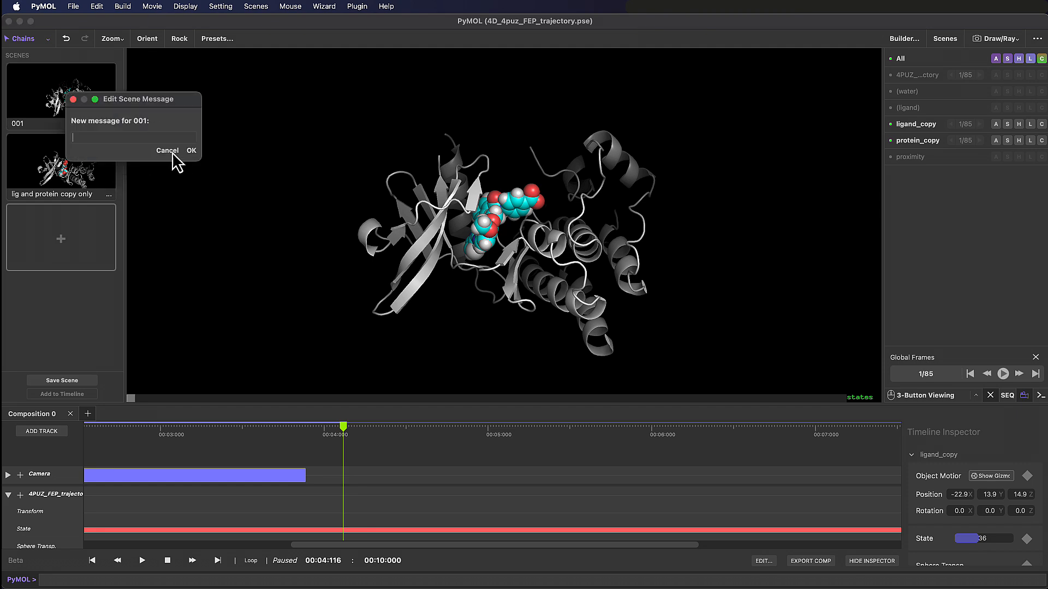
click(189, 150)
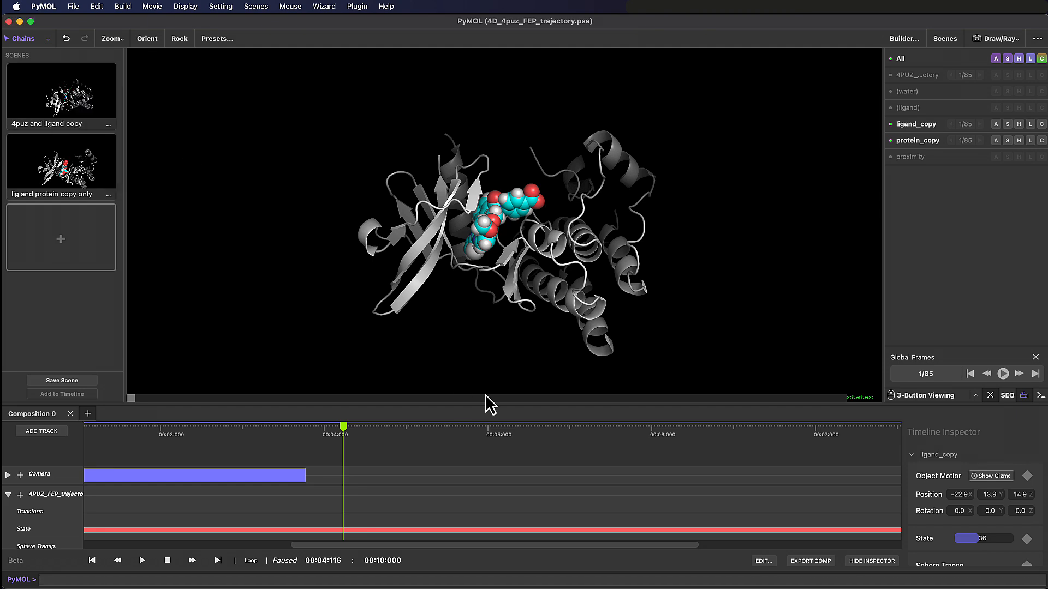
- Enlarge the timeline and store the scene "lig and protein copy only" as a Camera track keyframe at 00:04:116
drag(484, 404, 404, 221)
click(8, 294)
right_click(345, 351)
mouse_move(393, 386)
click(469, 396)
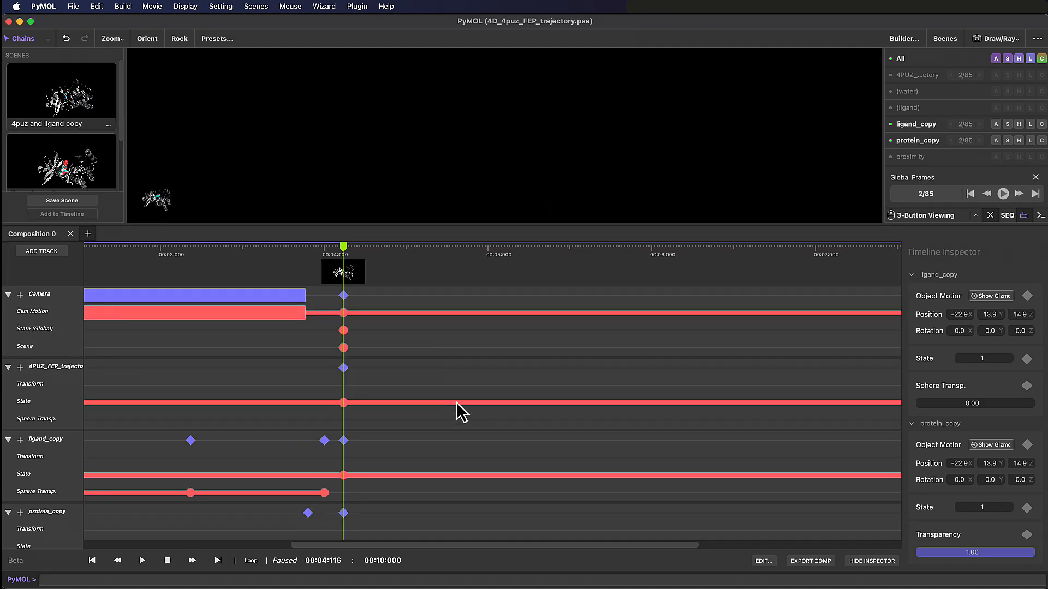
click(8, 295)
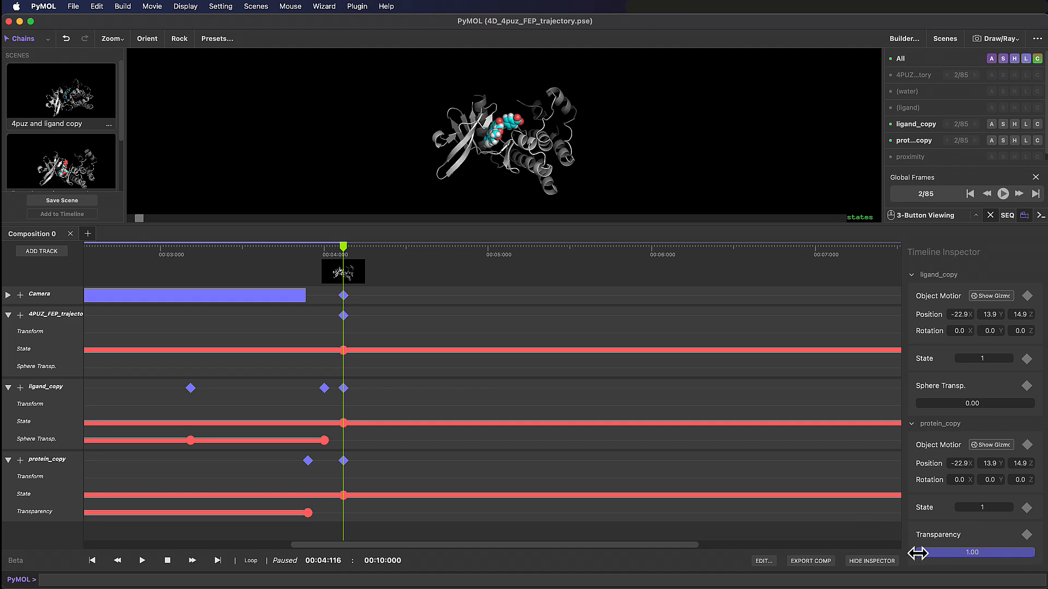
- Set protein_copy's Transparency to 0.00 and keyframe it at 00:10:000
click(217, 561)
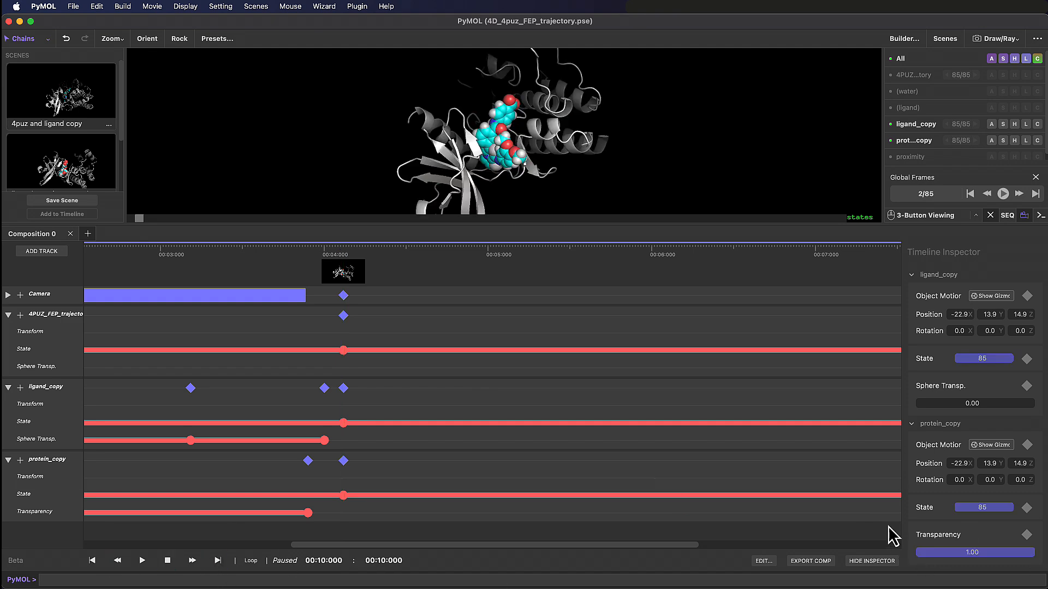
drag(694, 546, 947, 552)
click(918, 554)
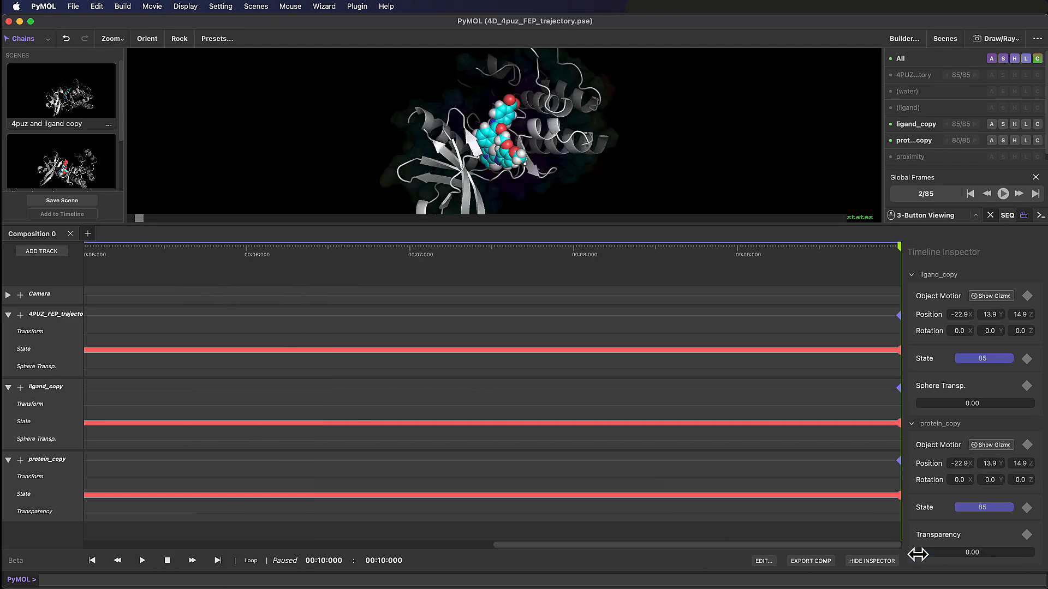
drag(526, 250, 224, 249)
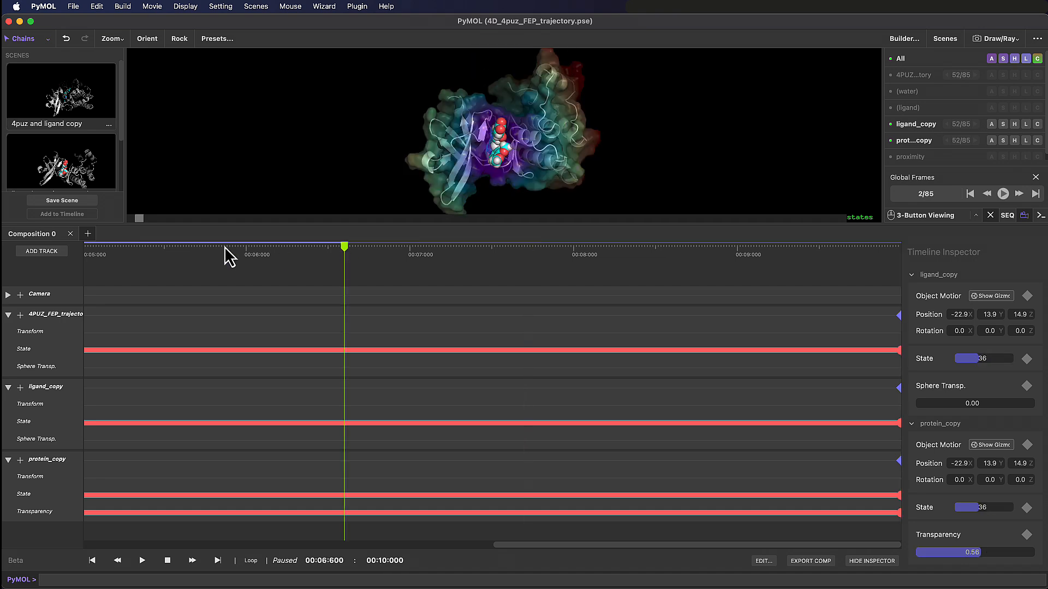
- Collapse the object tracks and add a Roll of 2 loops about the y axis, about 4 seconds long, to the Camera track at 00:05:866
click(8, 460)
click(7, 388)
click(8, 315)
click(8, 294)
drag(497, 547, 317, 546)
right_click(587, 310)
click(713, 414)
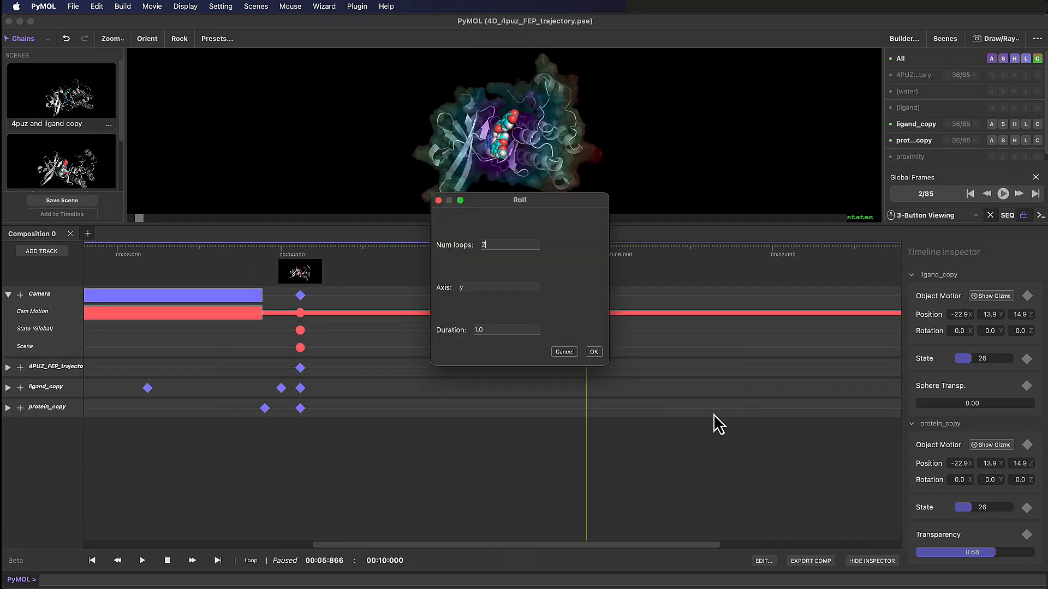
click(594, 351)
- Play back the composition to check the Roll
drag(691, 546, 880, 549)
click(142, 561)
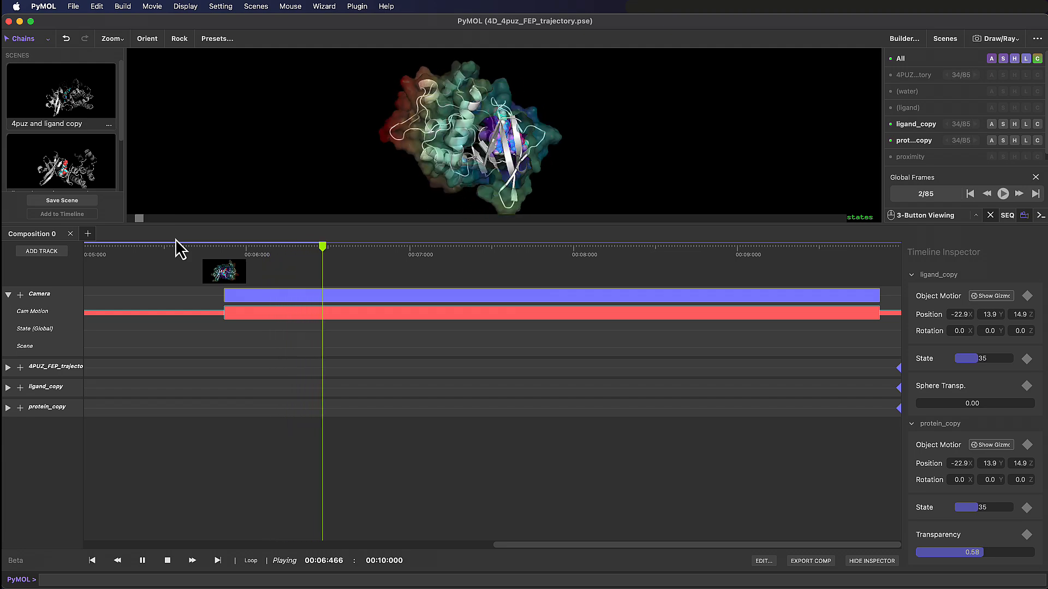
click(167, 561)
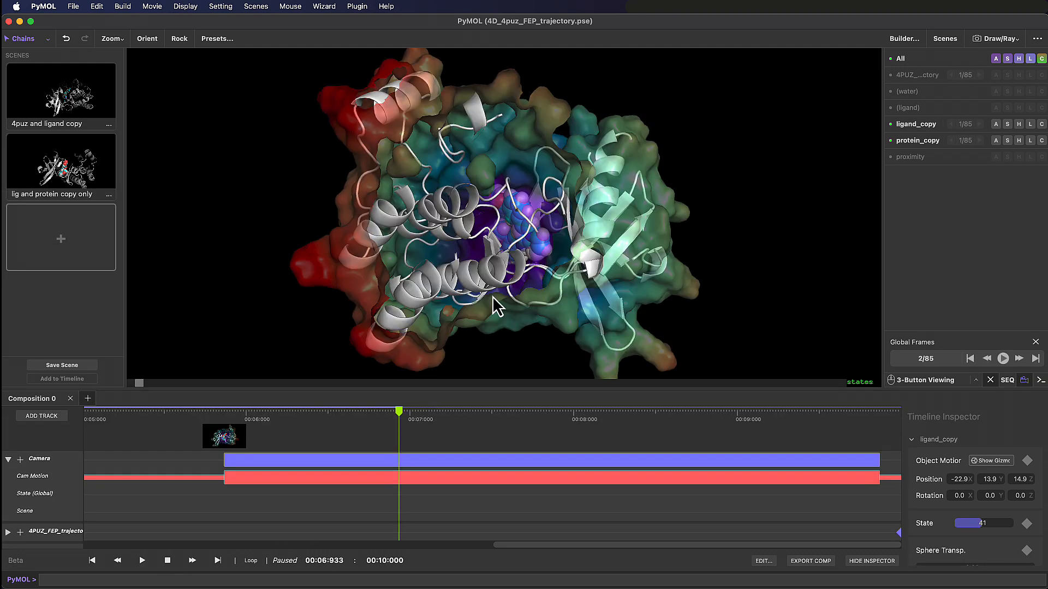
- Update the scene "lig and protein copy only" and add it to the timeline at 00:04:983
click(108, 194)
click(150, 235)
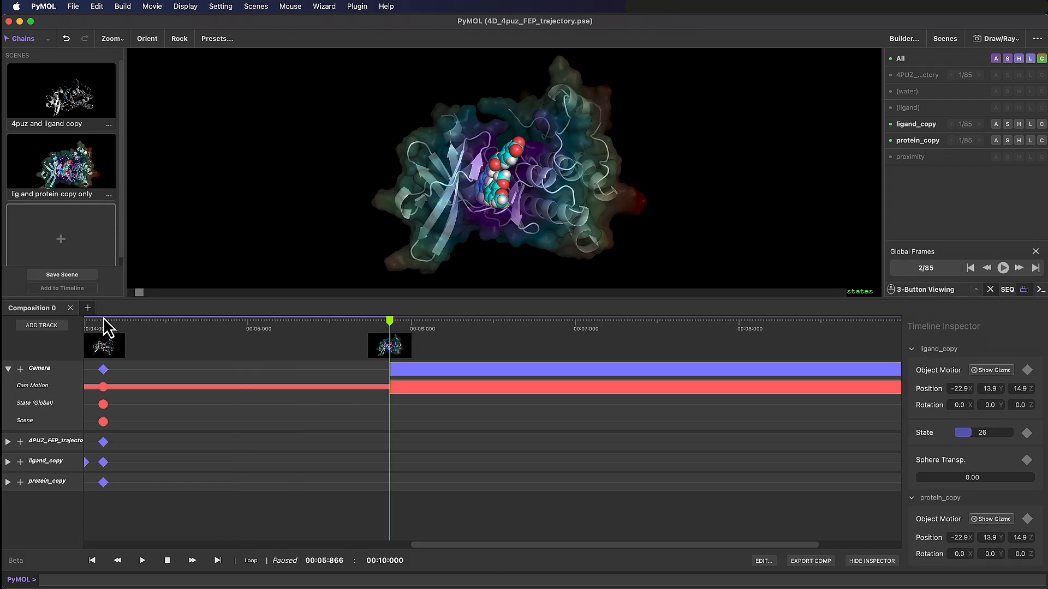
click(191, 322)
drag(191, 322, 101, 323)
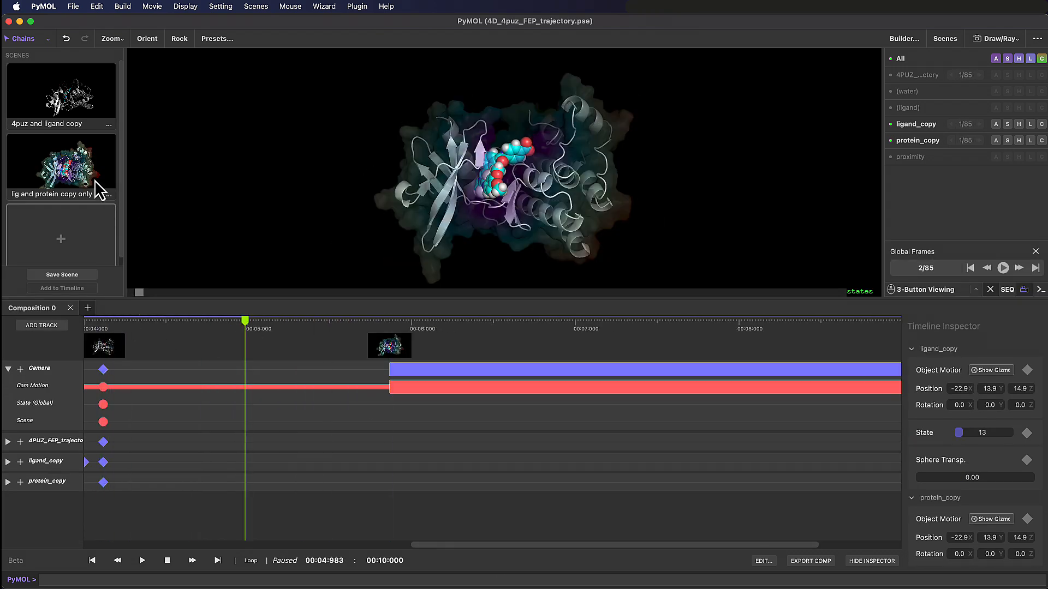
click(95, 183)
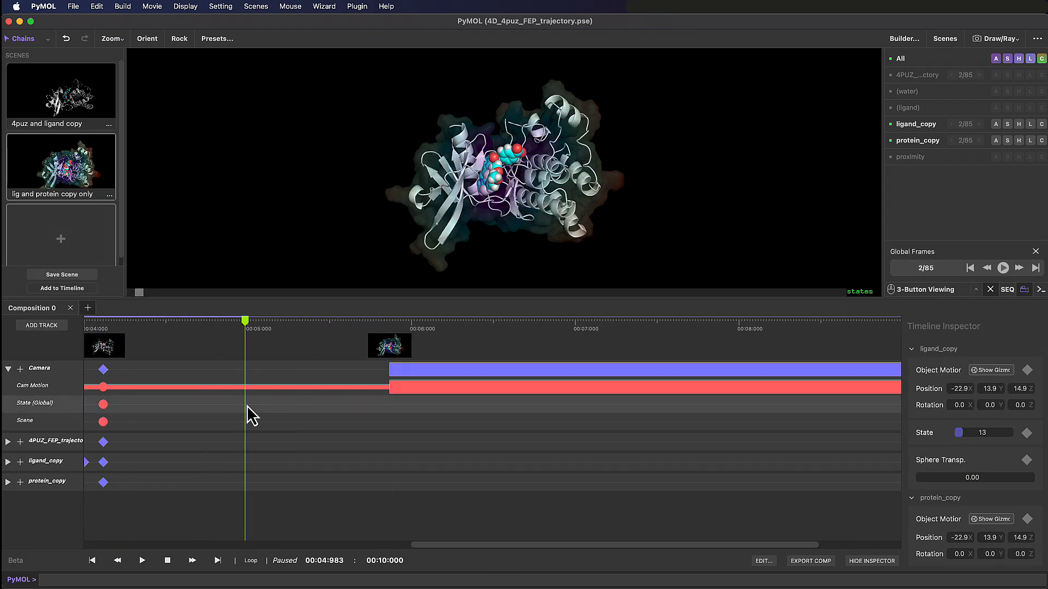
click(79, 288)
- Move the Camera track's second Roll clip earlier so it starts at about 00:05:280
drag(424, 545, 540, 516)
click(544, 324)
right_click(544, 371)
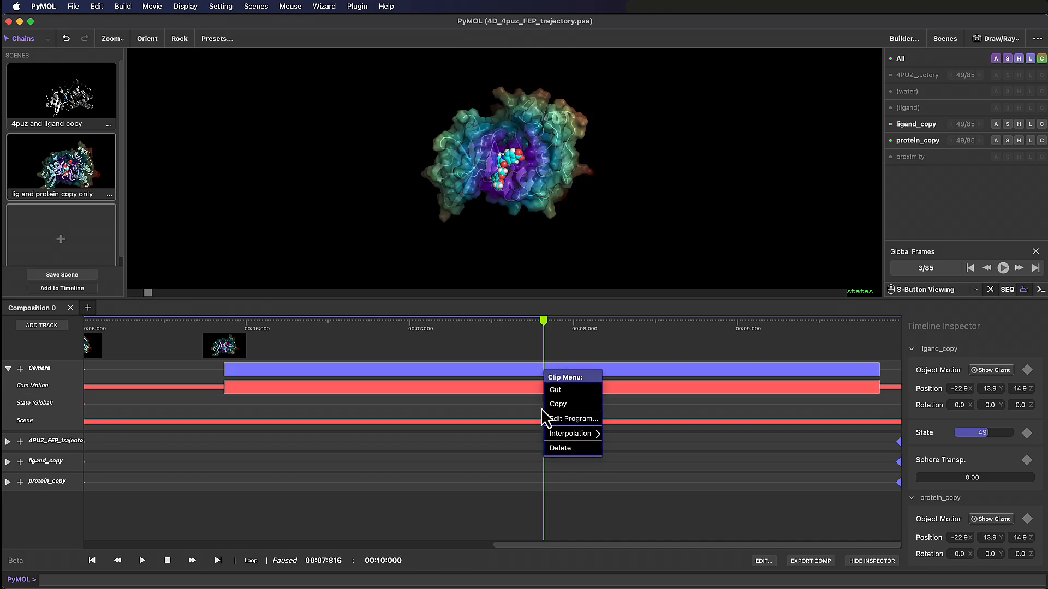
drag(750, 370, 688, 370)
- Zoom and rotate the view onto the protein surface and store it as a camera keyframe at 00:09:600
right_drag(535, 181, 527, 264)
drag(528, 264, 578, 240)
drag(802, 370, 835, 370)
click(773, 324)
right_click(810, 370)
click(837, 375)
click(835, 323)
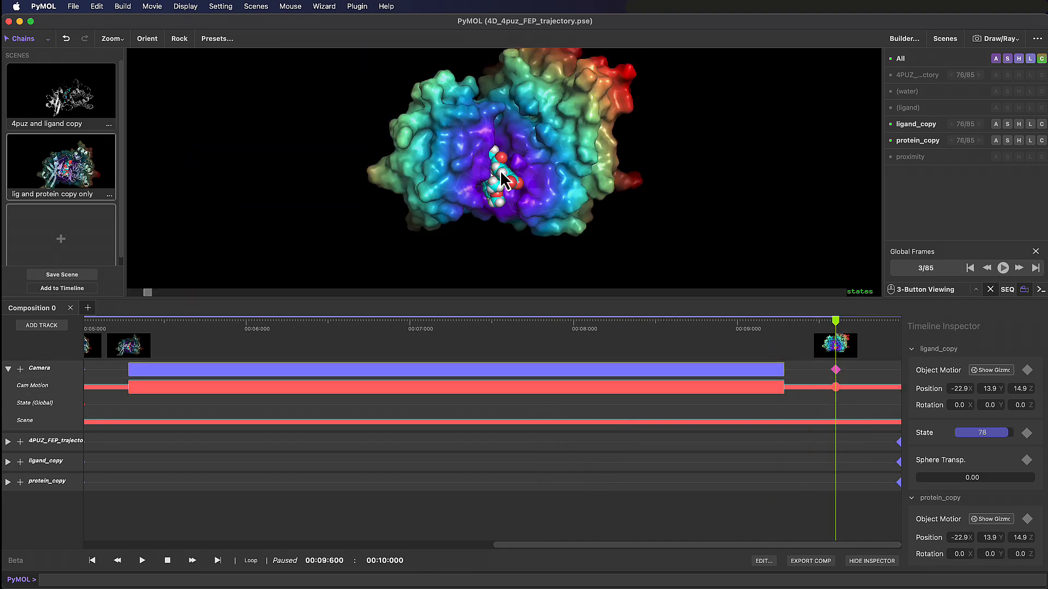
- Enlarge the viewer, zoom closer to the ligand pocket and store a camera keyframe at about 00:09:840
right_drag(503, 176, 505, 252)
drag(320, 299, 321, 493)
right_drag(361, 327, 360, 257)
drag(360, 258, 382, 240)
drag(382, 493, 383, 353)
right_click(874, 423)
click(894, 429)
- Shift the Roll clip slightly earlier and move the last two camera keyframes to about 00:09:440 and 00:10:000
click(852, 375)
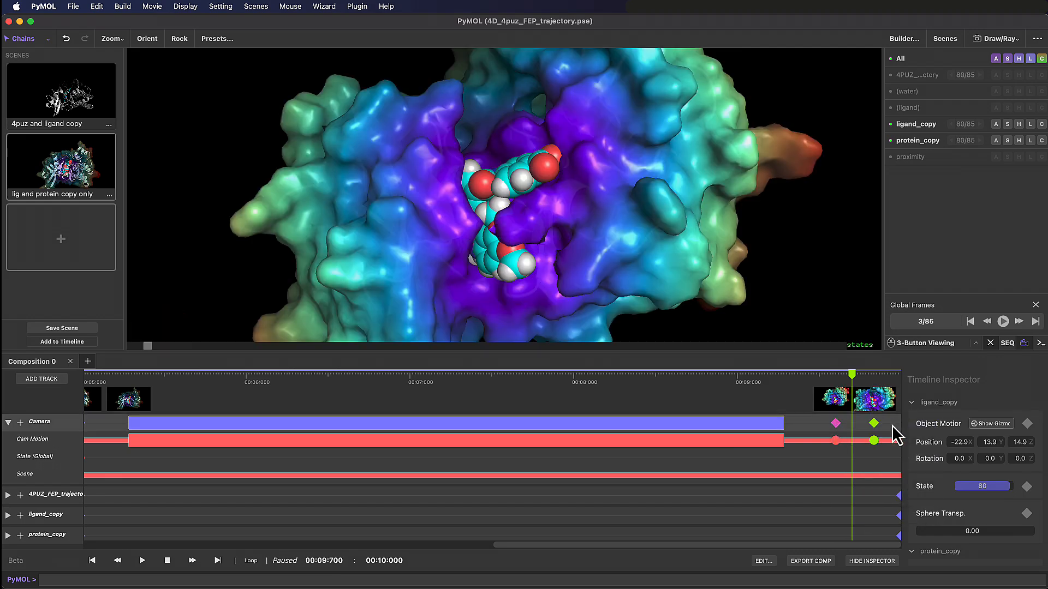
drag(764, 424, 753, 424)
drag(836, 424, 809, 423)
drag(809, 375, 885, 374)
drag(874, 423, 901, 426)
drag(518, 545, 503, 545)
- Collapse the upper inspector sections, return the playhead to 00:00:000 and leave the Camera track expanded
click(8, 423)
drag(313, 352, 314, 331)
click(912, 381)
scroll(916, 394, down, 1)
drag(735, 545, 340, 544)
click(89, 355)
drag(89, 355, 85, 355)
click(9, 402)
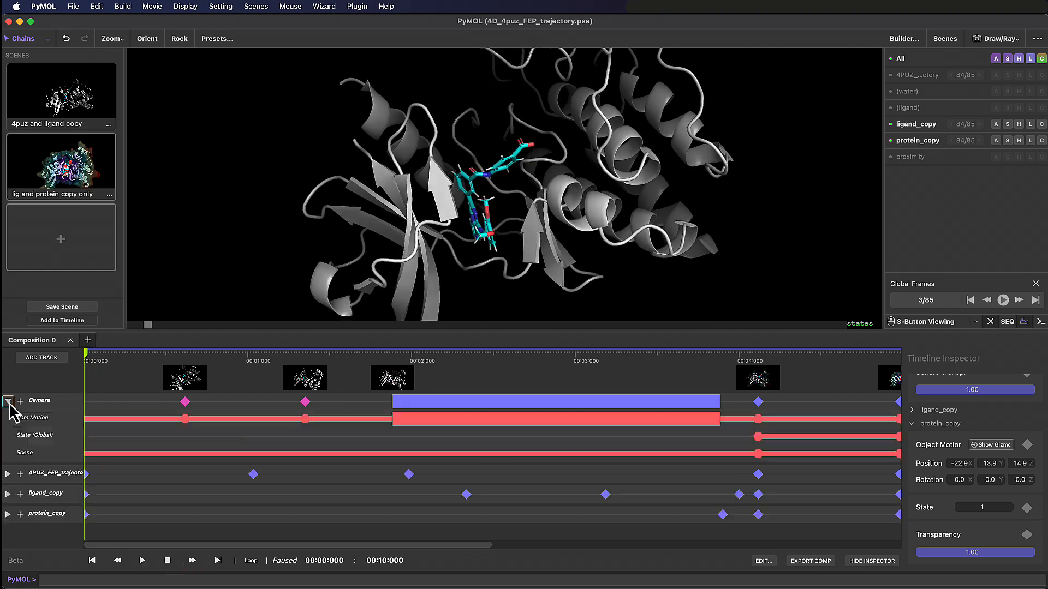
- Add the scene "4puz and ligand copy" to the timeline at 00:00:000 and briefly preview playback
click(61, 93)
click(62, 321)
click(142, 561)
click(168, 560)
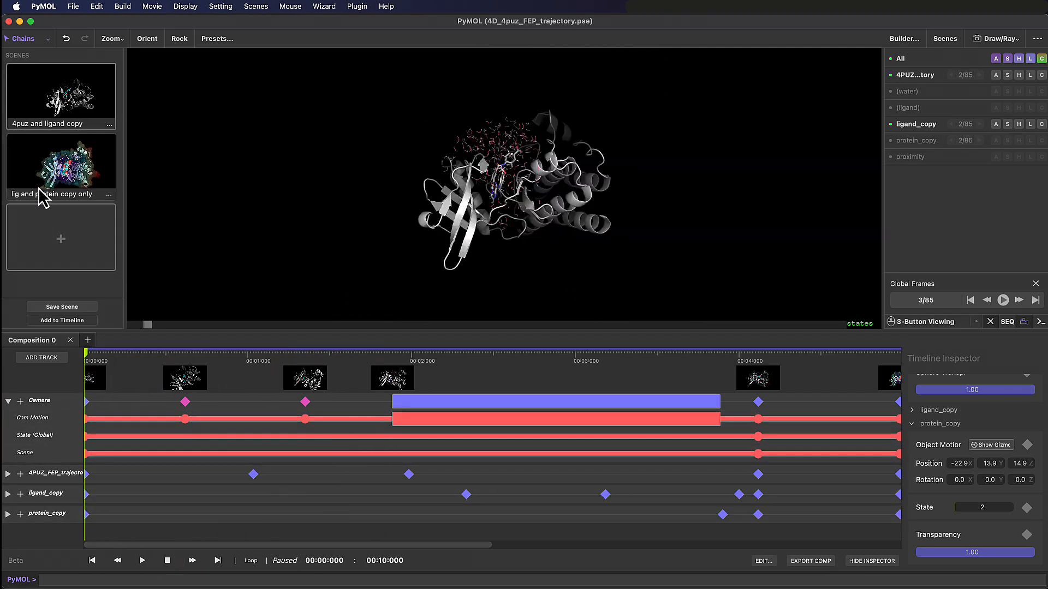
- Update the scene "4puz and ligand copy" and play back the composition to check the scene changes
click(109, 124)
click(131, 163)
click(142, 560)
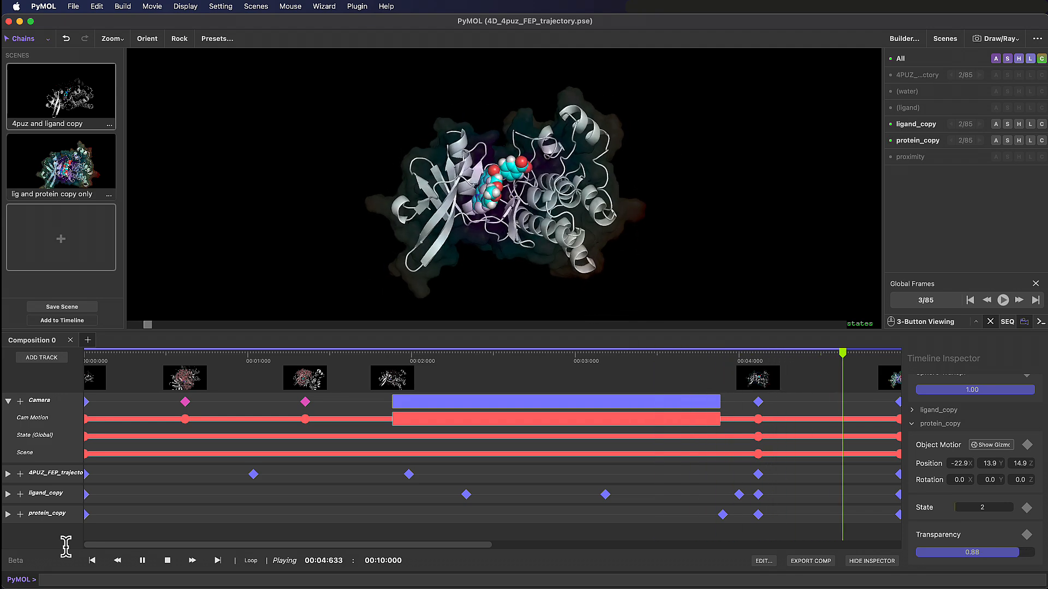
drag(352, 546, 779, 546)
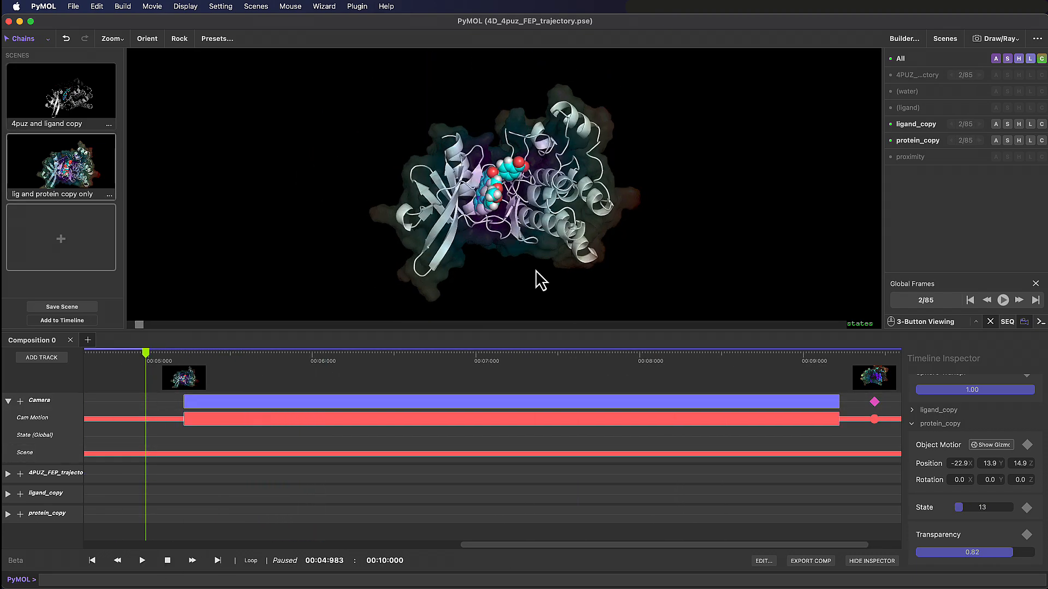
right_click(147, 460)
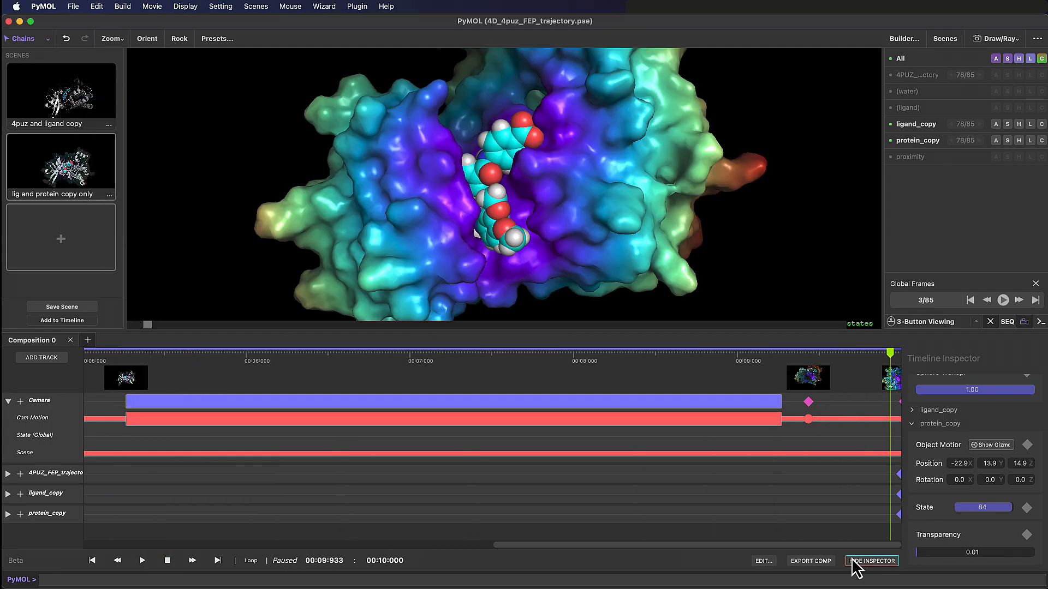
- Export the composition as a 360p MPEG 4 movie named 4D_4puz_test_draw in the PyMOL3Course folder, using Draw (fast) rendering
click(814, 563)
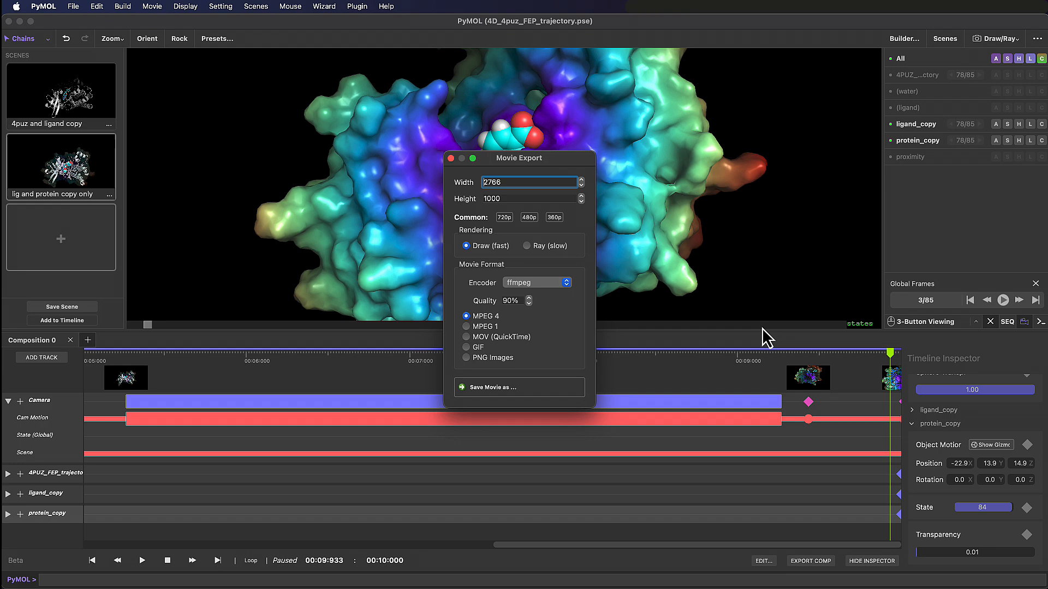
click(554, 217)
click(552, 387)
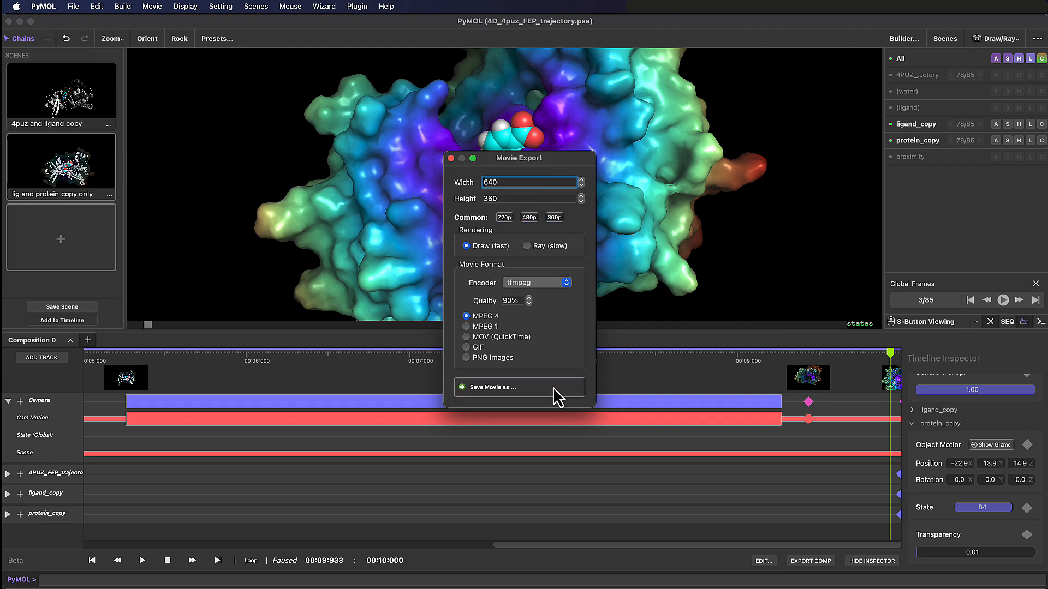
text(4D_4puz_test_draw)
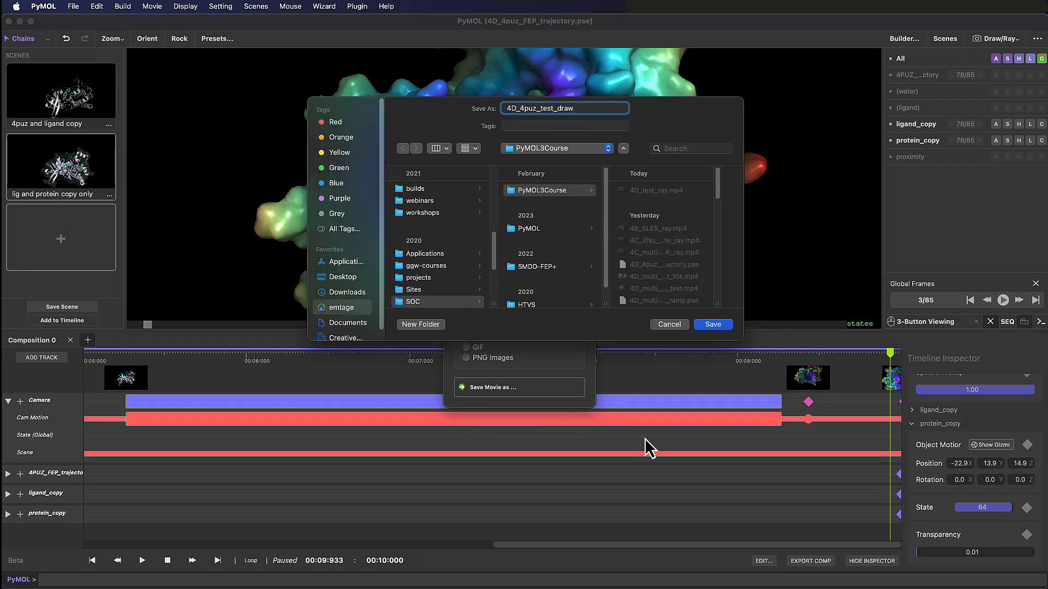
click(713, 324)
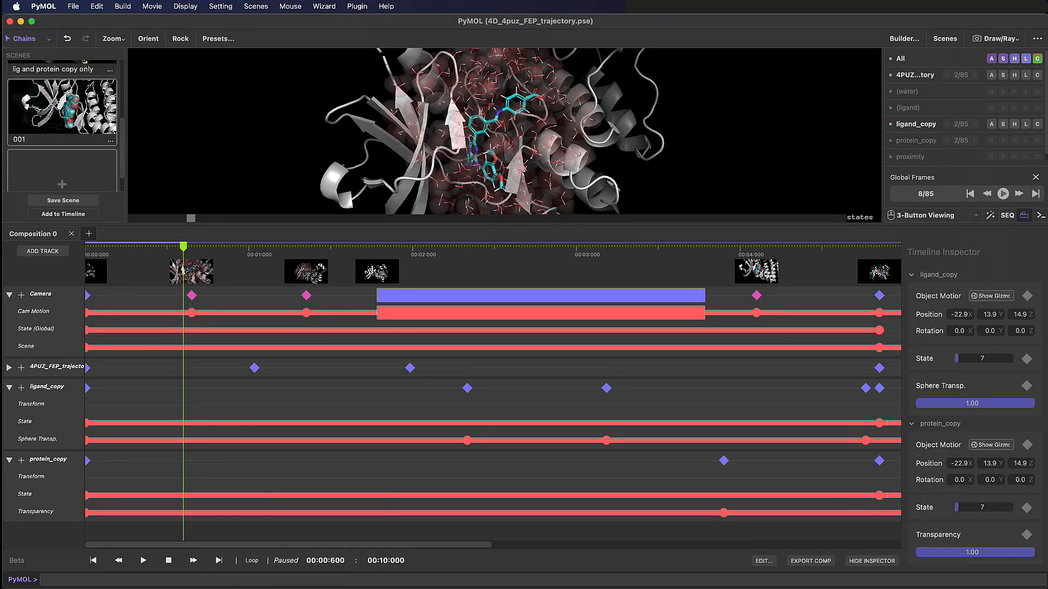
- Set stick_h_scale to 1 with the command line and ray trace the frame at 00:00:650 at 1920 by 1080
click(500, 574)
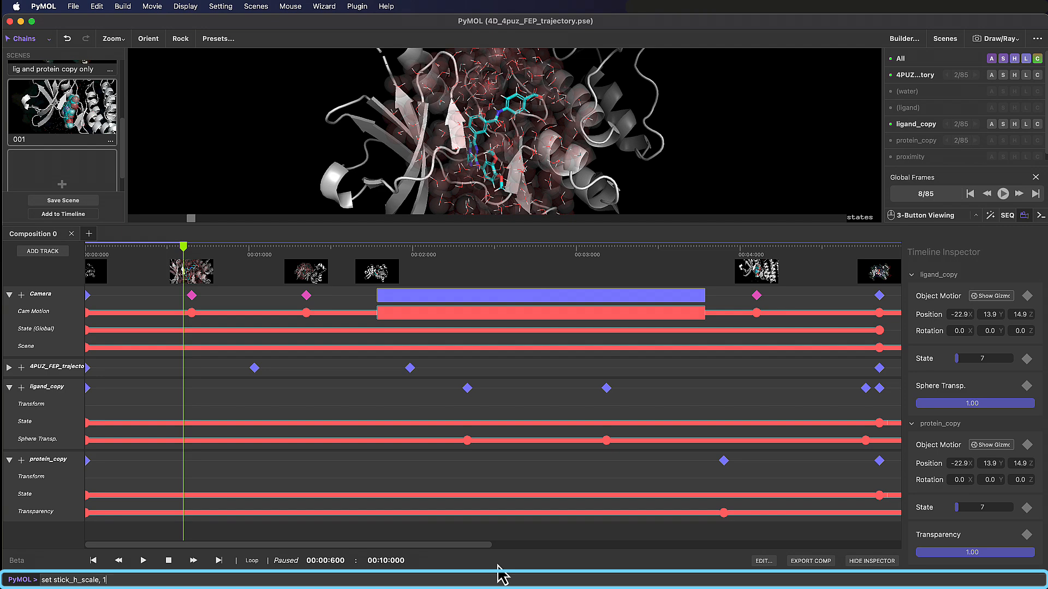
key(Return)
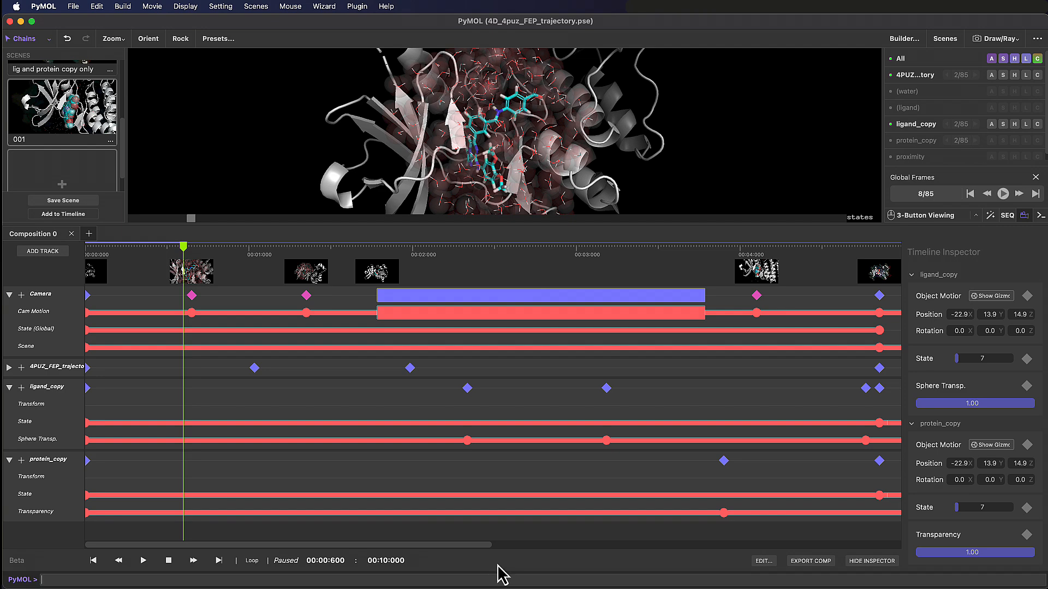
click(95, 563)
click(191, 248)
click(221, 578)
text(ray 1920,1080)
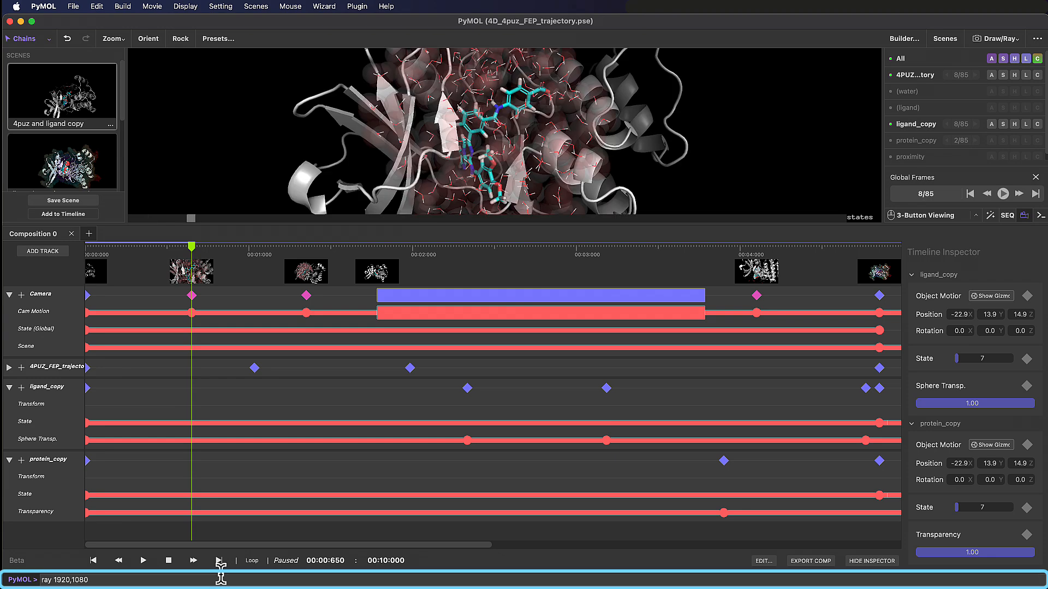
key(Return)
- Ray trace late frames of the composition, including the one at 00:09:666, at 1920 by 1080
click(660, 579)
key(Return)
click(846, 248)
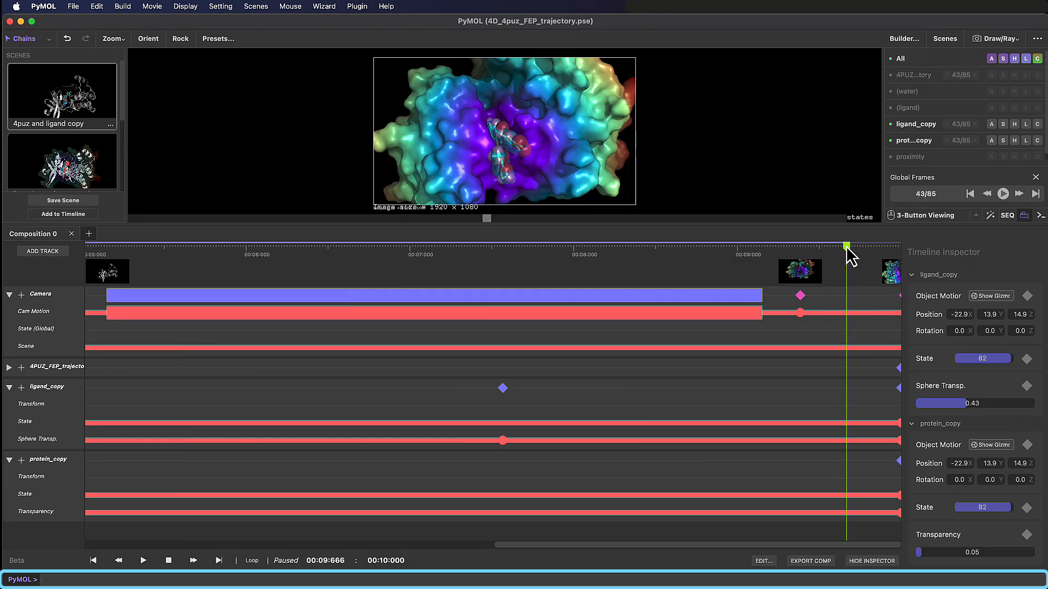
click(590, 579)
key(Up)
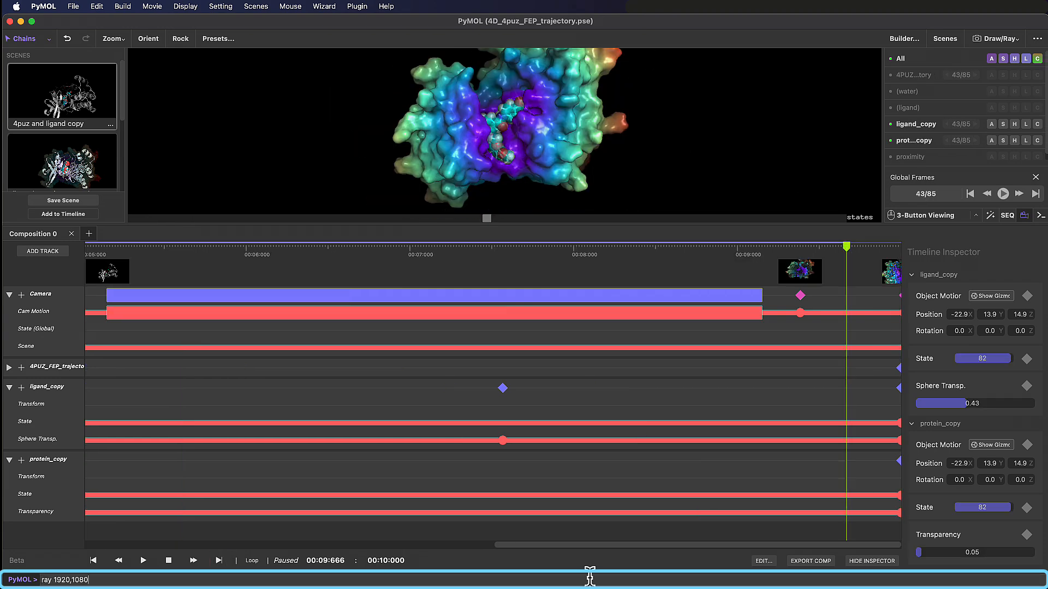
key(Return)
- Enlarge the 3D viewer above the timeline and collapse the Camera, ligand_copy and protein_copy tracks
click(313, 156)
drag(344, 224, 379, 393)
click(9, 313)
click(9, 353)
click(9, 374)
- Change the molecular surface's lighting using the presets in the Lighting Settings, and close the settings
click(357, 7)
click(376, 70)
drag(474, 131, 787, 57)
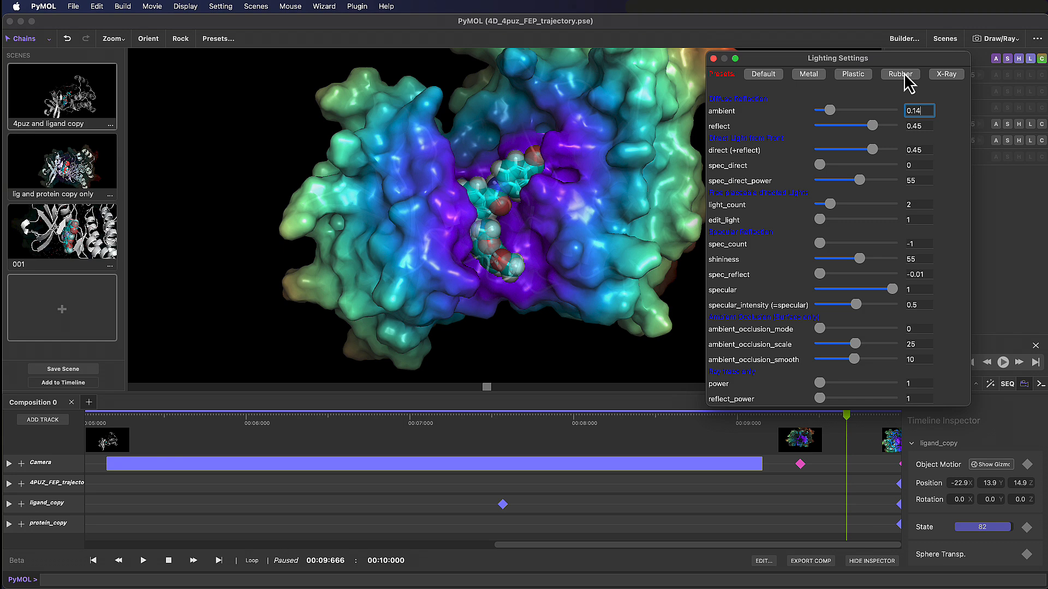
click(713, 59)
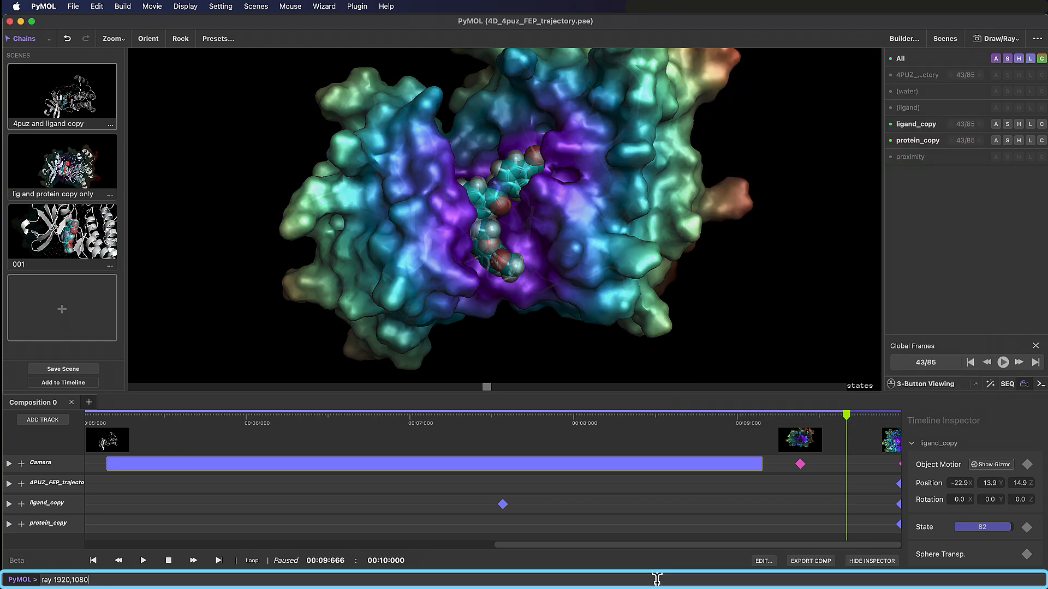
- Ray trace the frames at 00:09:666 and 00:07:550 at 1920 by 1080
key(Return)
click(500, 417)
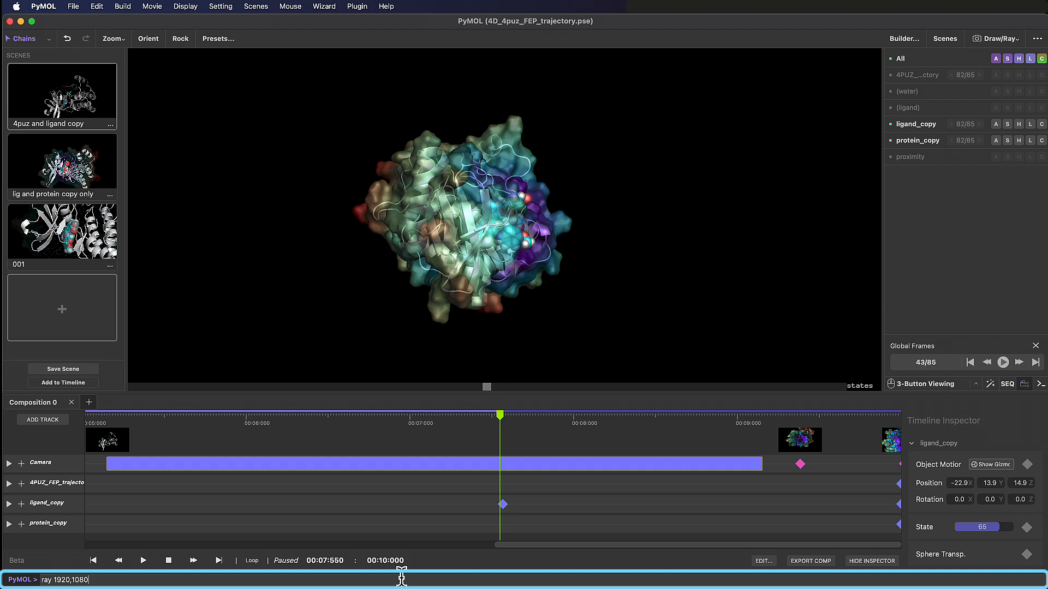
key(Return)
- Ray trace the frame at the Camera keyframe near 00:01:350 at 1920 by 1080
click(164, 417)
click(474, 546)
click(307, 417)
click(357, 579)
key(Up)
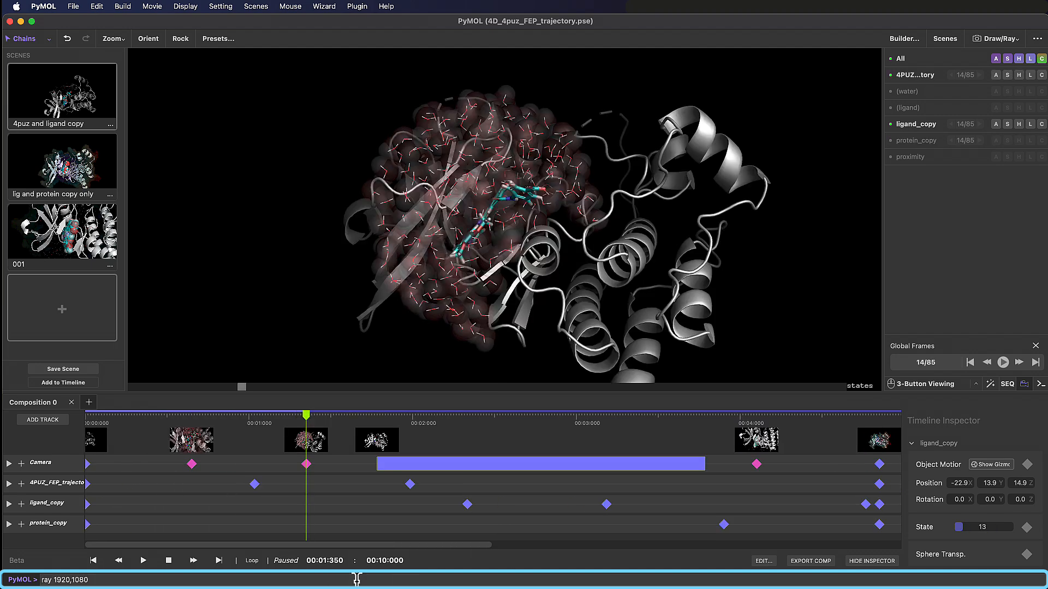
key(Return)
- Ray trace the frames at 00:00:333 and 00:00:000 at 1920 by 1080
click(140, 418)
click(224, 579)
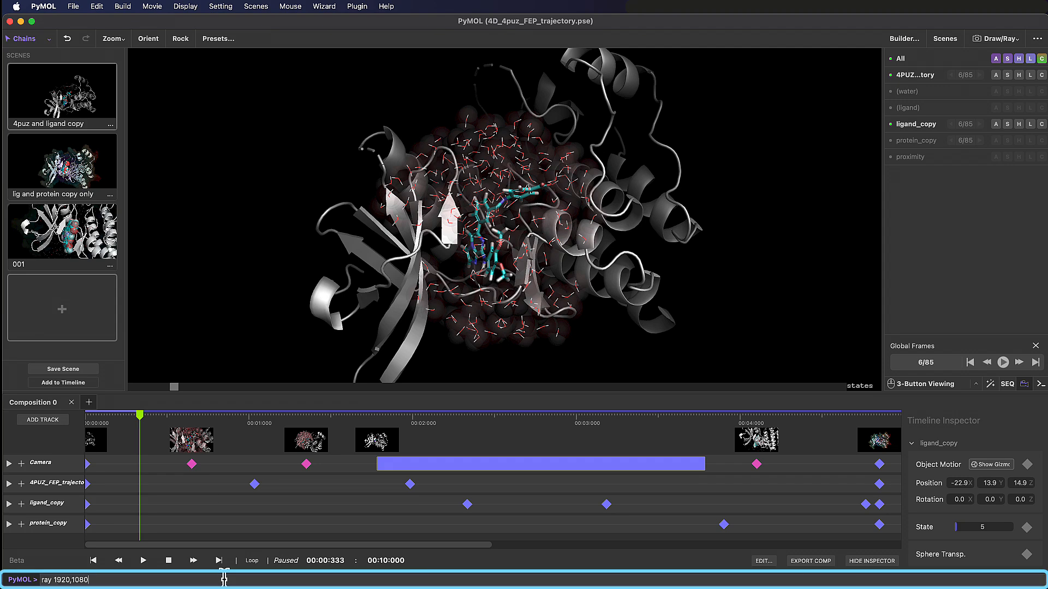
drag(140, 416, 85, 416)
click(177, 578)
key(Up)
key(Return)
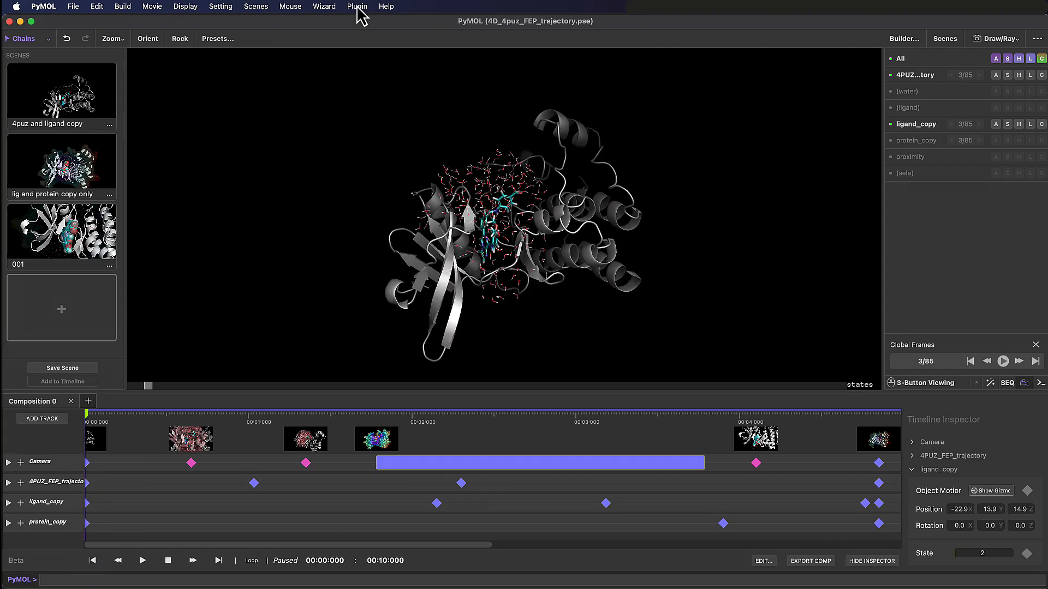
- Open the Lighting Settings to review the lighting presets and values, and close them again
click(358, 6)
click(391, 76)
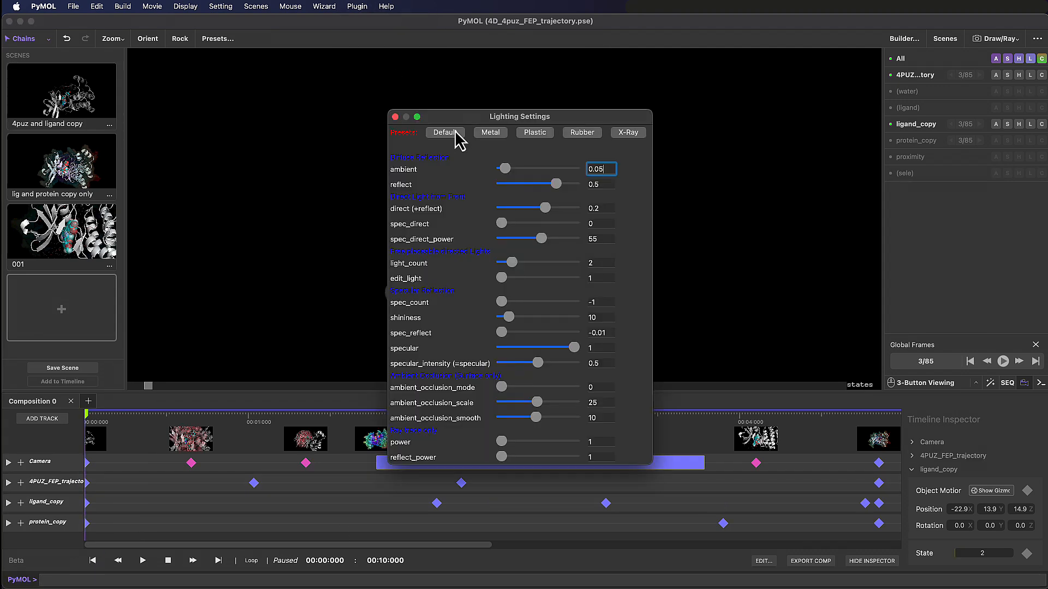
click(606, 93)
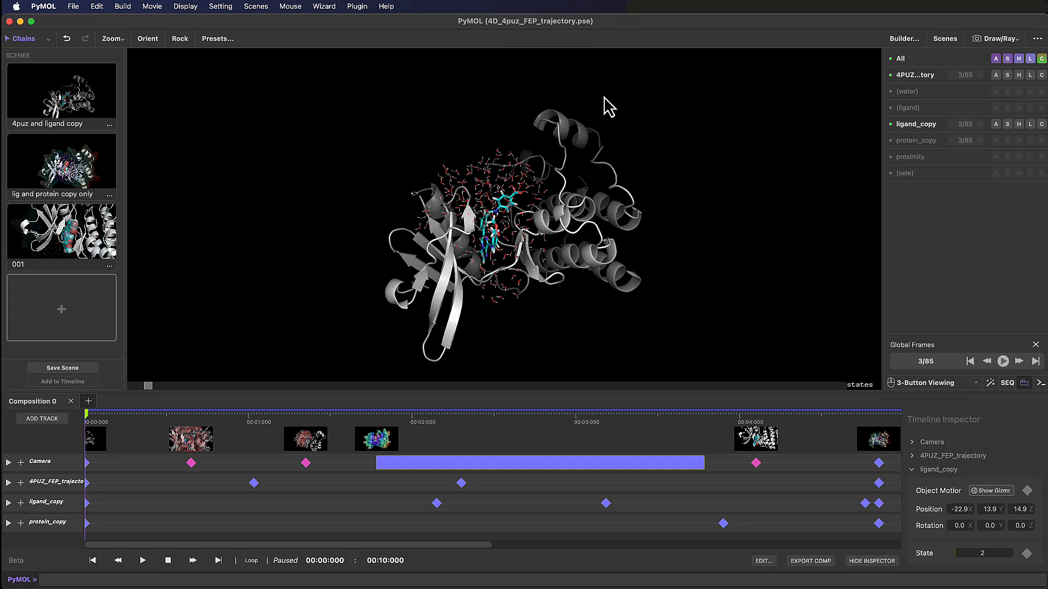
- Expand the Camera track and set the interpolation of the Cam Motion keyframe at 00:00:000 to EaseOut
click(87, 463)
right_click(86, 480)
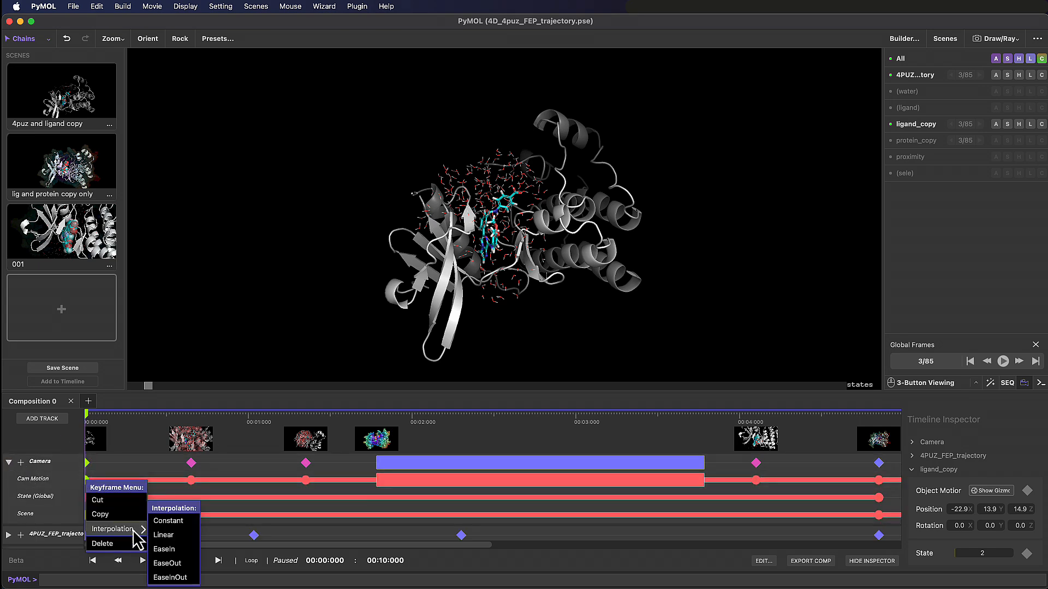
click(175, 562)
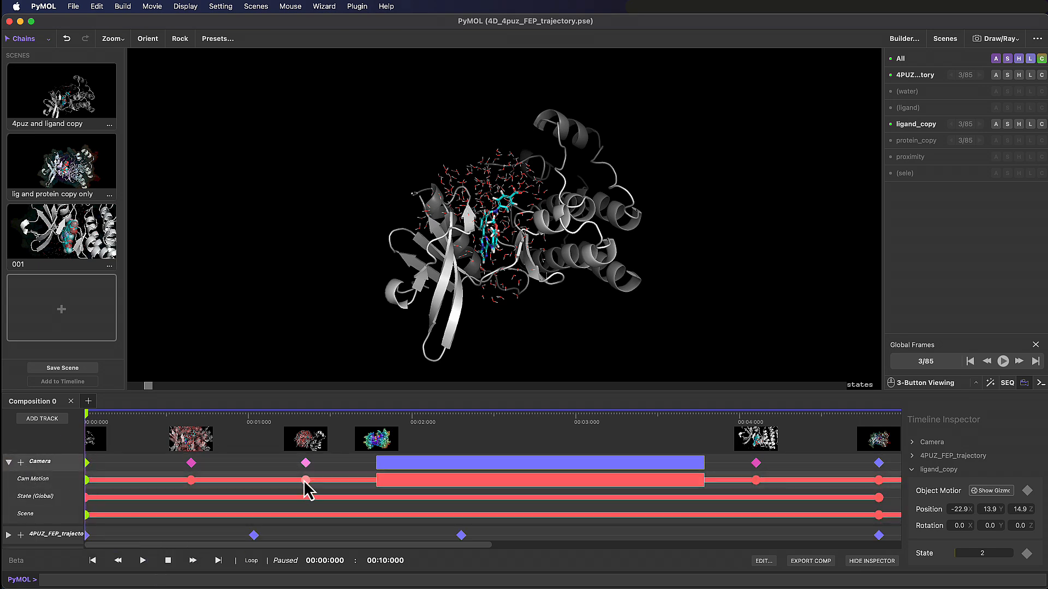
right_click(305, 480)
- Set the second Cam Motion keyframe's interpolation to EaseIn and scrub the playhead past the third keyframe to check the motion
click(211, 417)
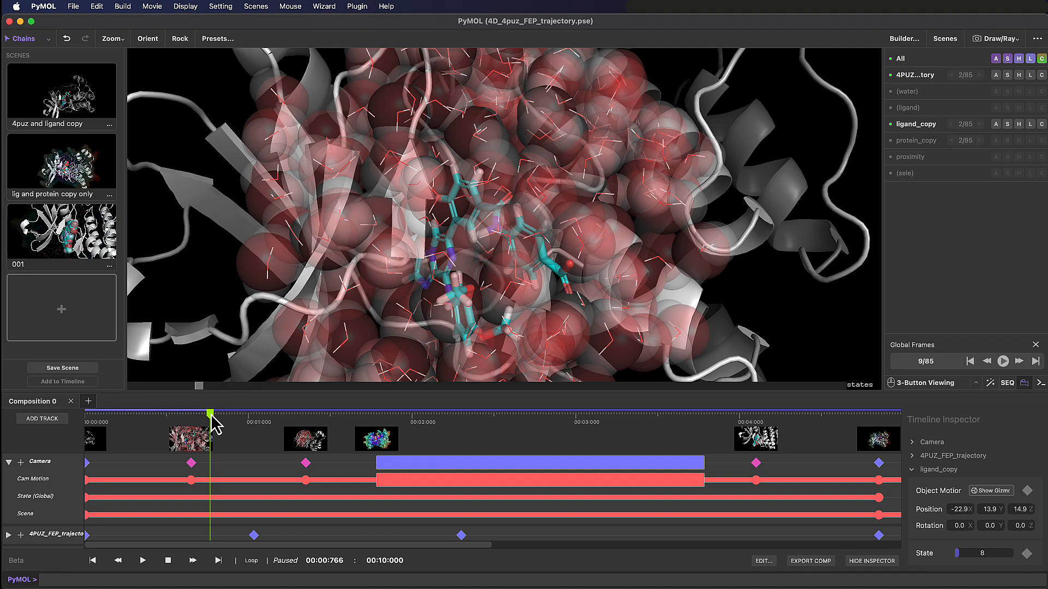
right_click(191, 480)
mouse_move(221, 529)
click(278, 553)
right_click(192, 482)
click(277, 546)
right_click(191, 481)
click(287, 552)
drag(209, 417, 313, 423)
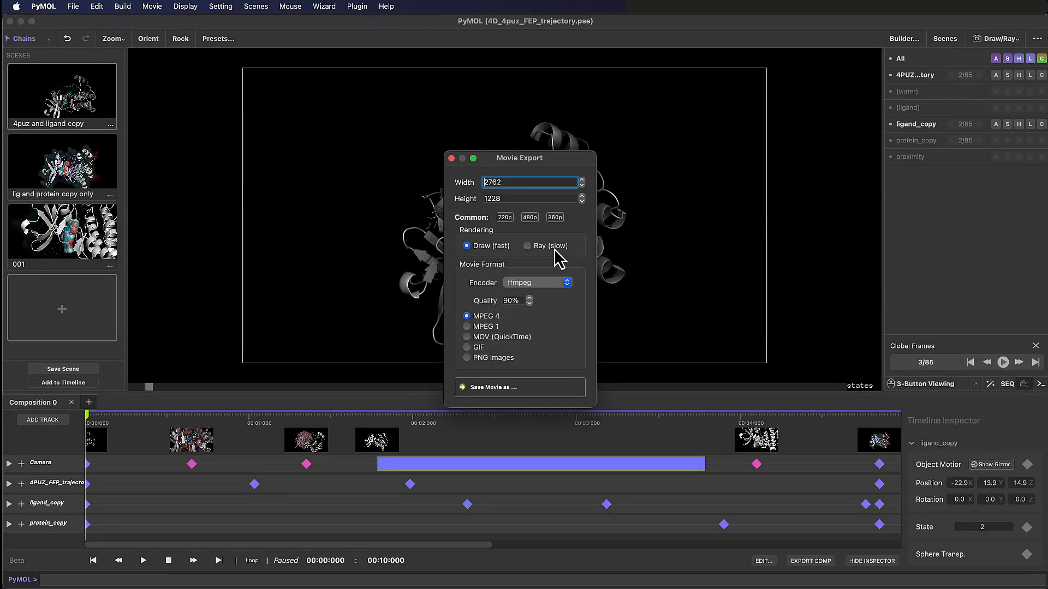
- Configure the movie export for Ray (slow) rendering at a width of 1920 and a height of 1080
click(555, 250)
drag(537, 183, 473, 190)
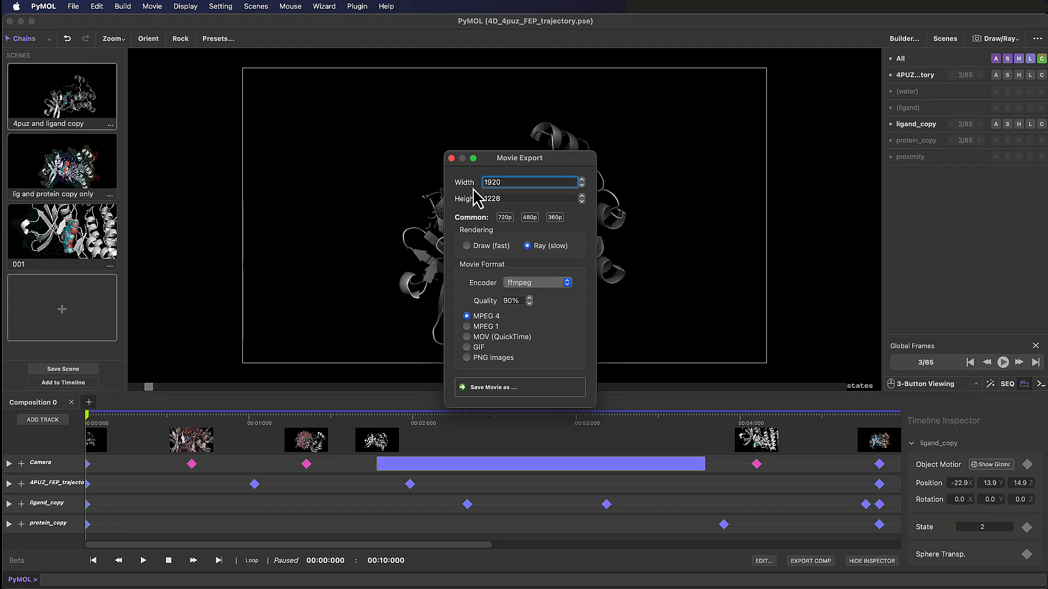
key(Tab)
key(BackSpace)
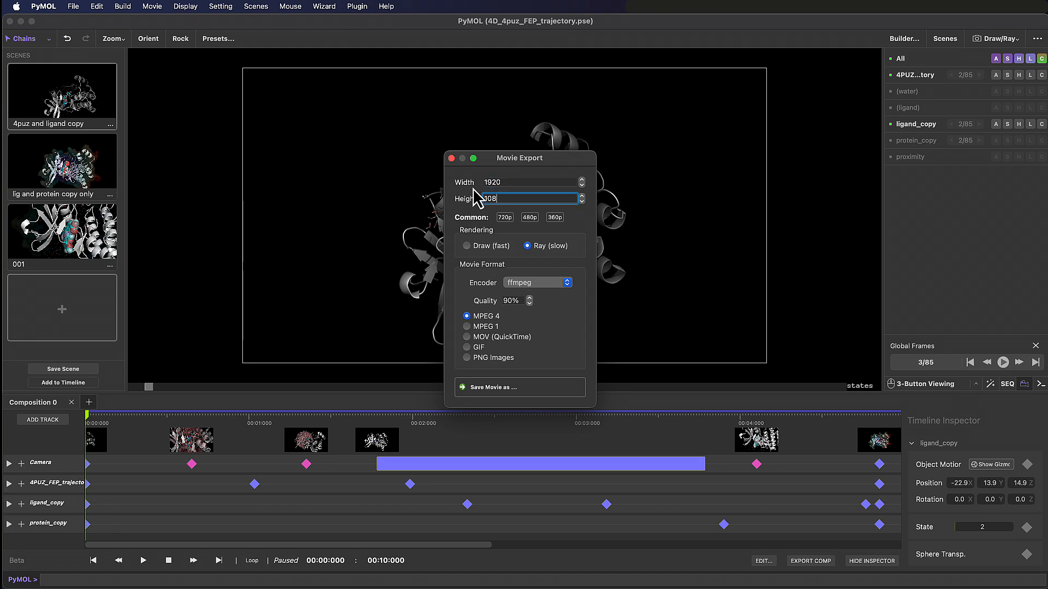
click(551, 287)
click(551, 288)
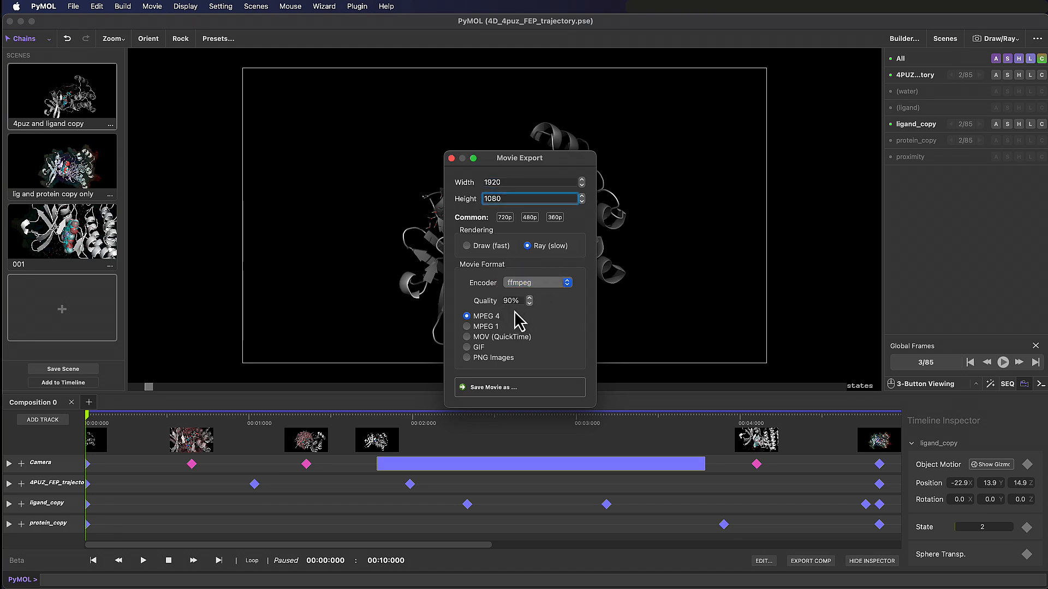
- Save the MPEG 4 movie in the PyMOL3Course folder, named 4D_4puz_MD_trajectory_ray with the resolution appended
click(565, 397)
text(4D_4puz_MD_tr)
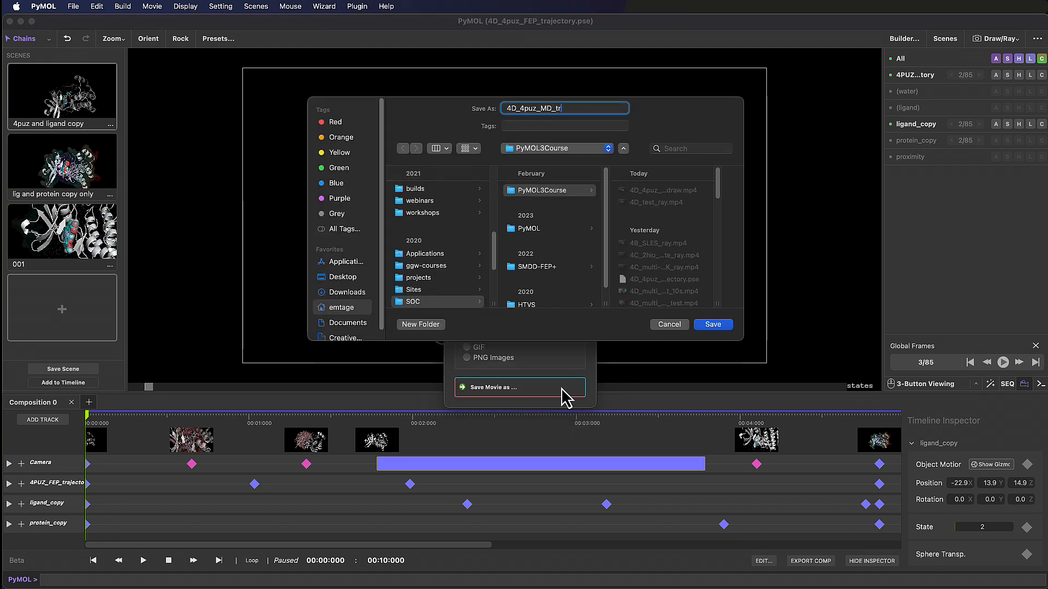
text(ajectory_ray)
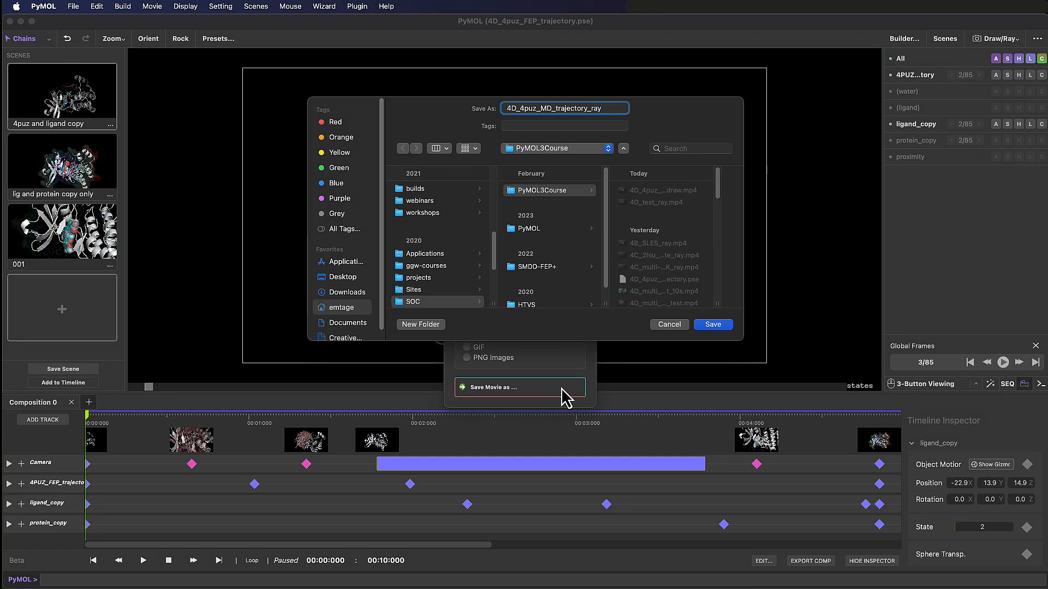
text(920-1)
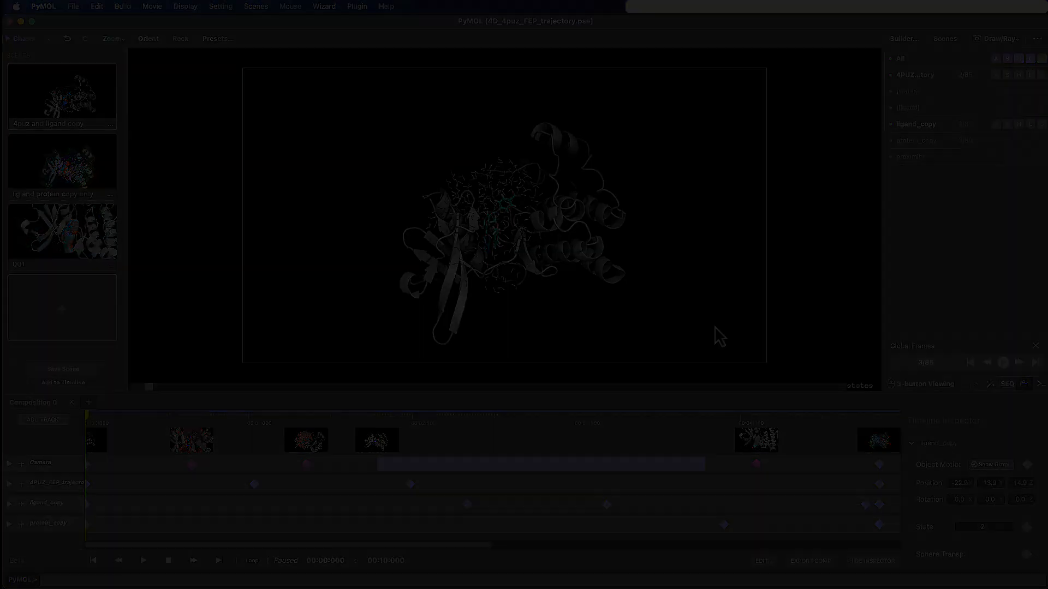